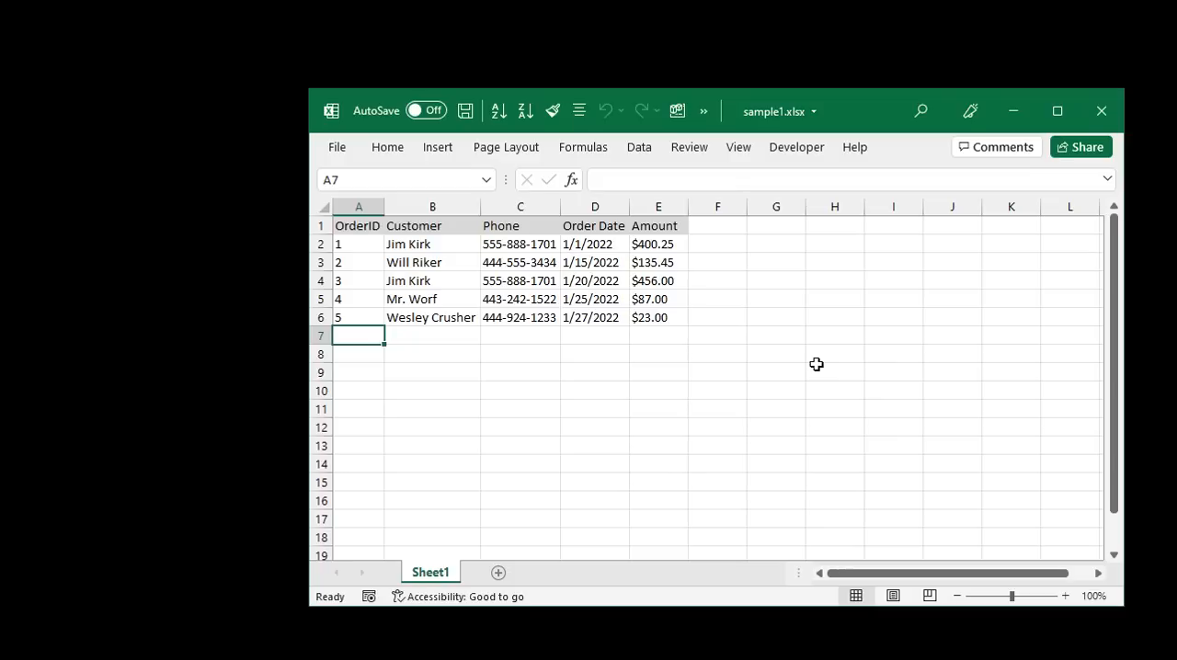
- Examine the order table's columns and rows by selecting each header in turn
click(358, 207)
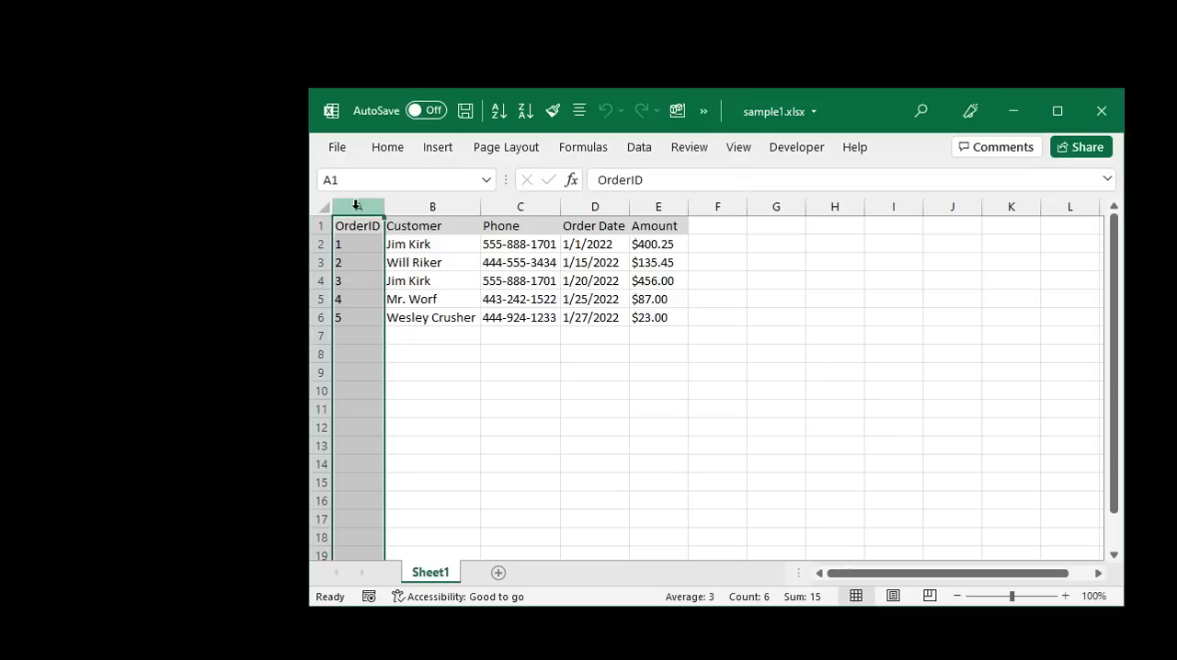
click(407, 208)
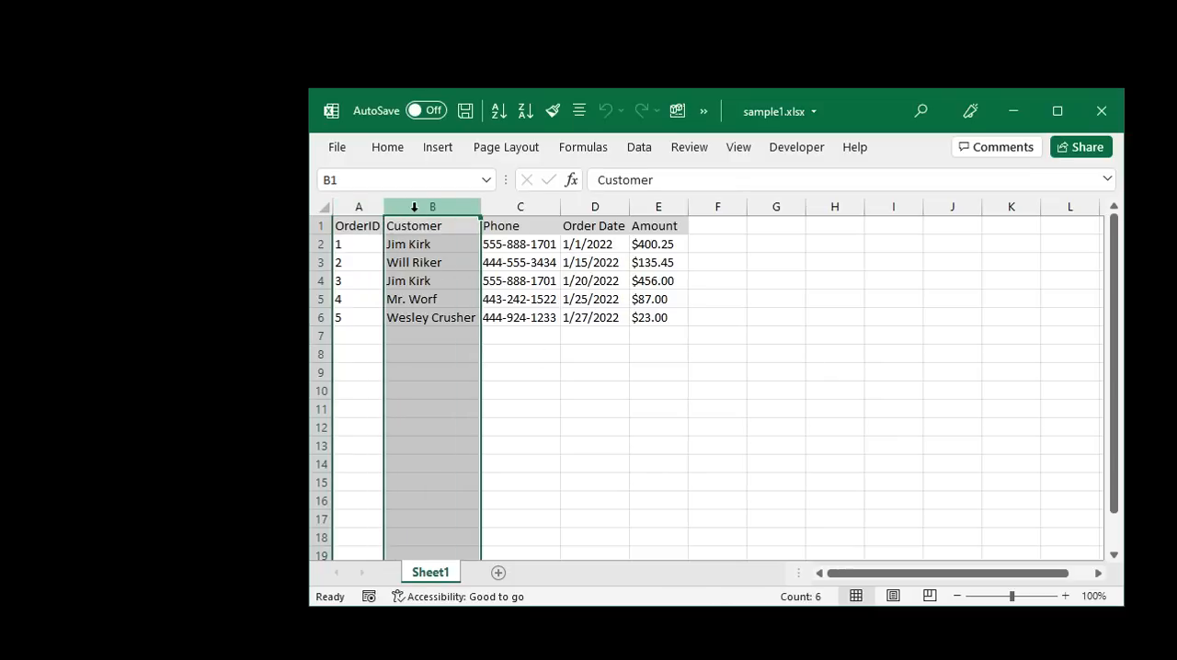
click(320, 245)
click(318, 262)
click(314, 280)
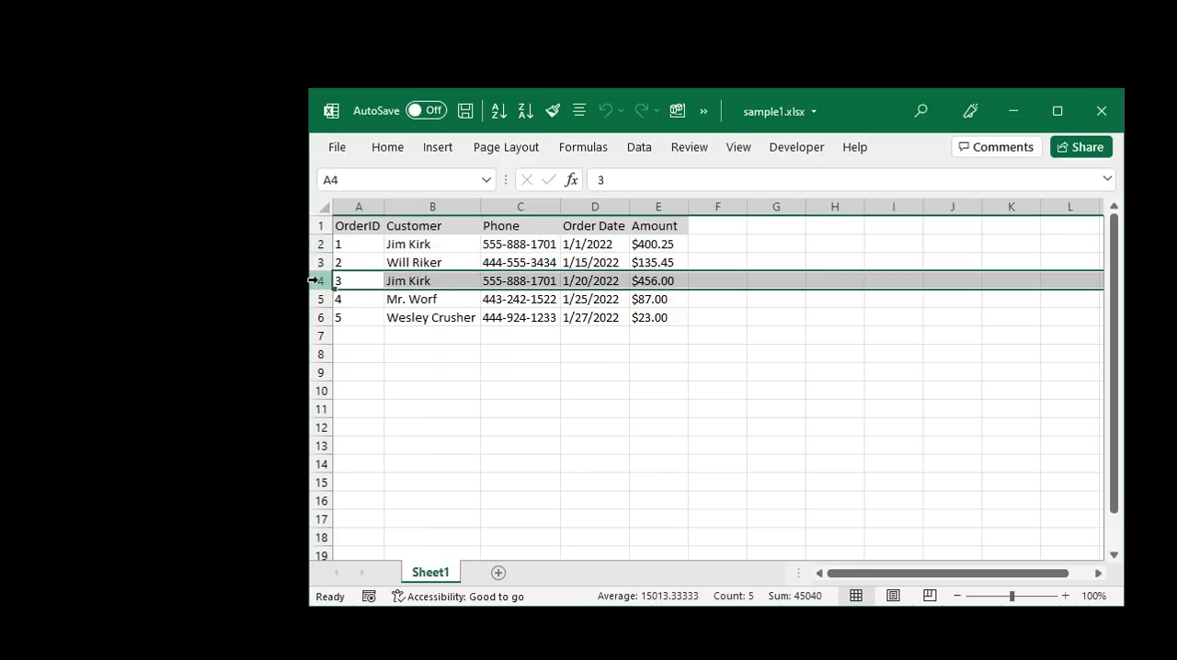
click(428, 206)
click(504, 206)
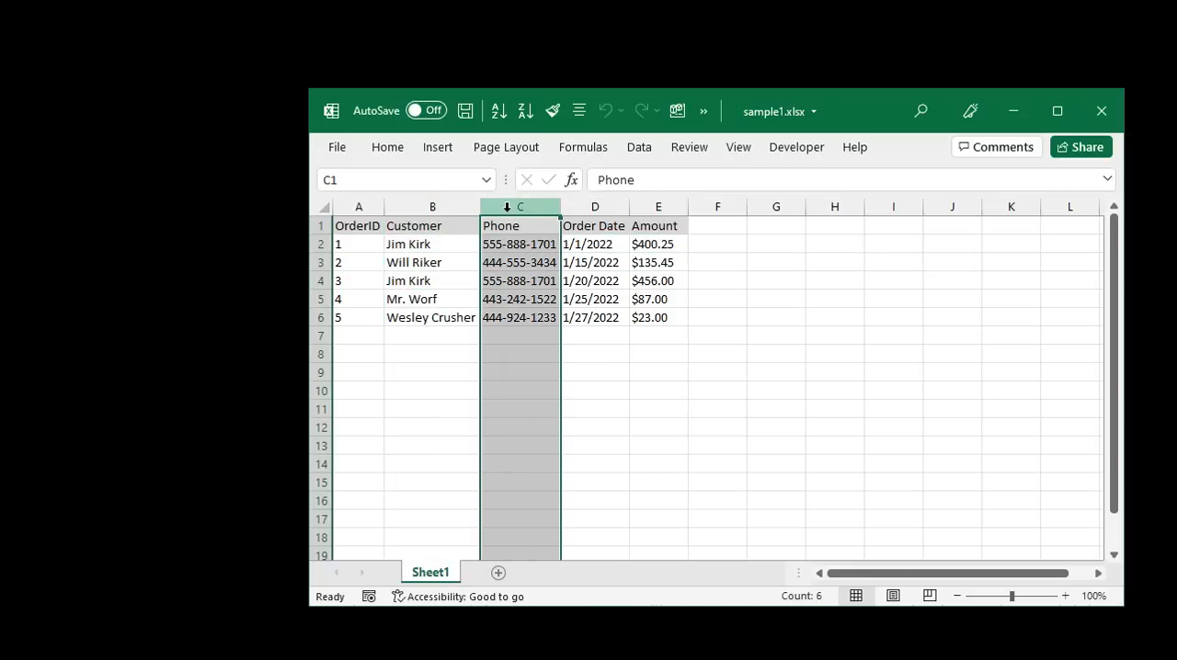
click(604, 205)
click(651, 205)
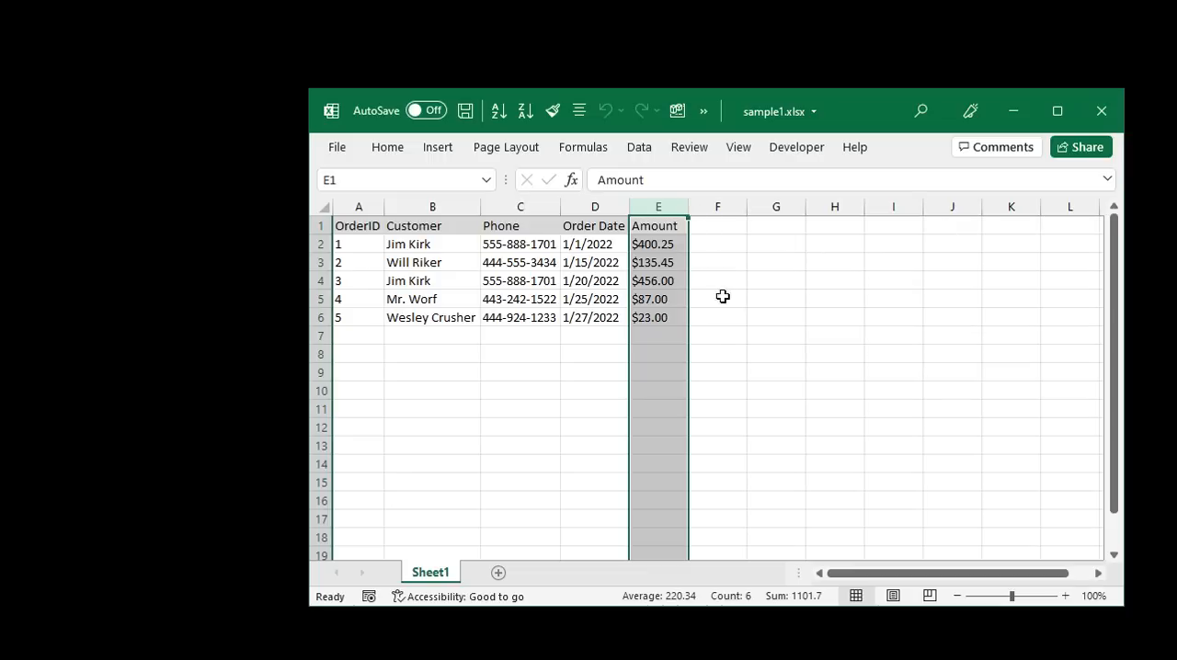
click(526, 348)
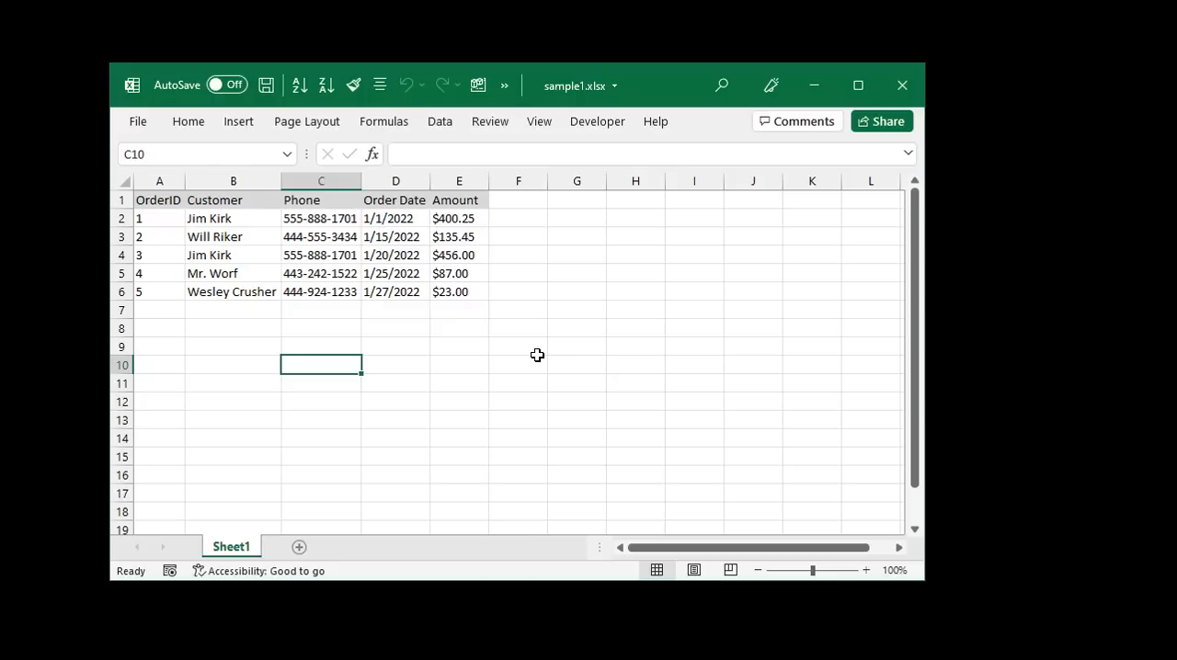
- Compare the OrderID, Order Date and Amount columns with the Customer and Phone columns
click(163, 179)
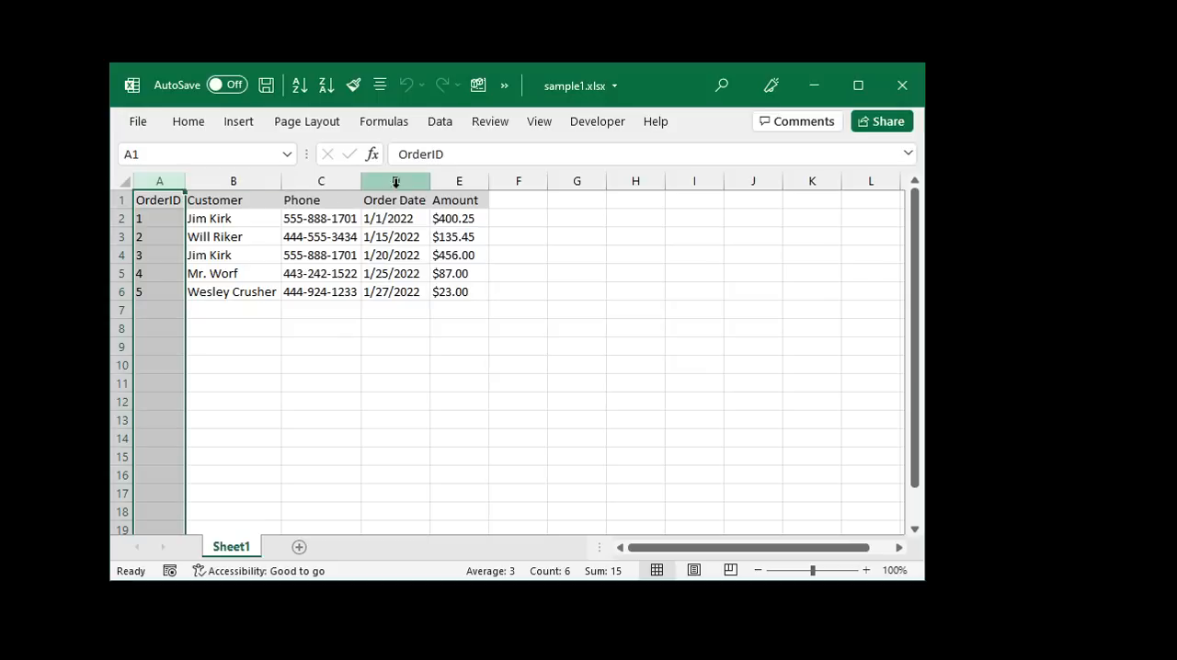
drag(393, 180, 450, 175)
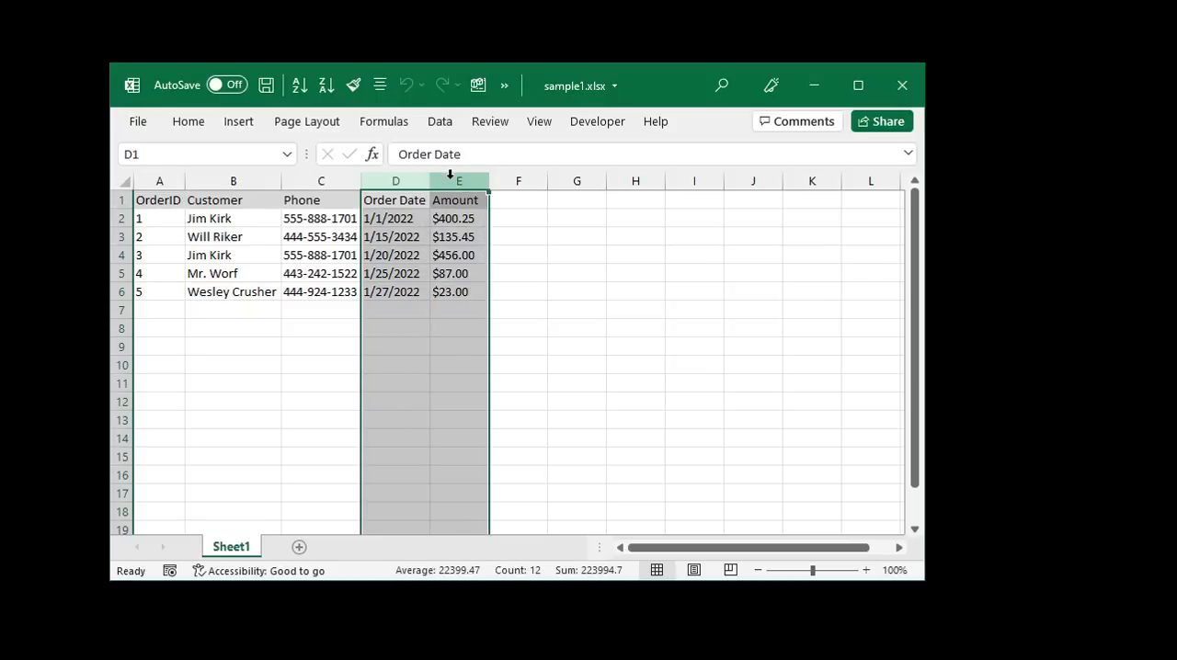
click(166, 181)
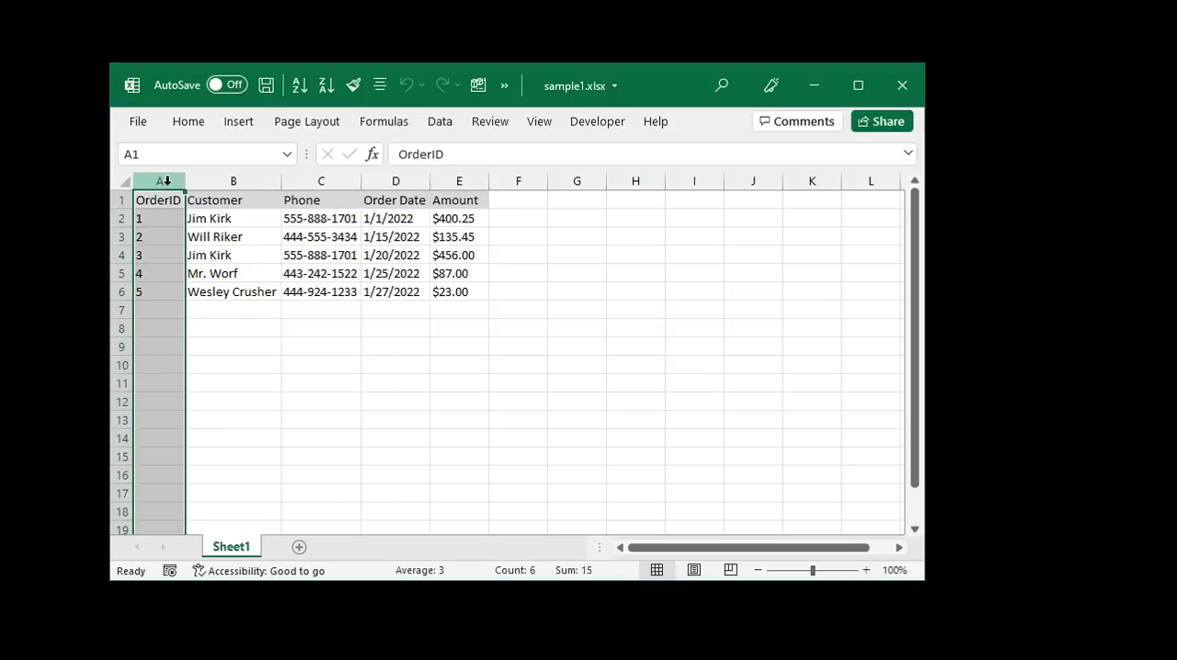
drag(415, 184, 447, 183)
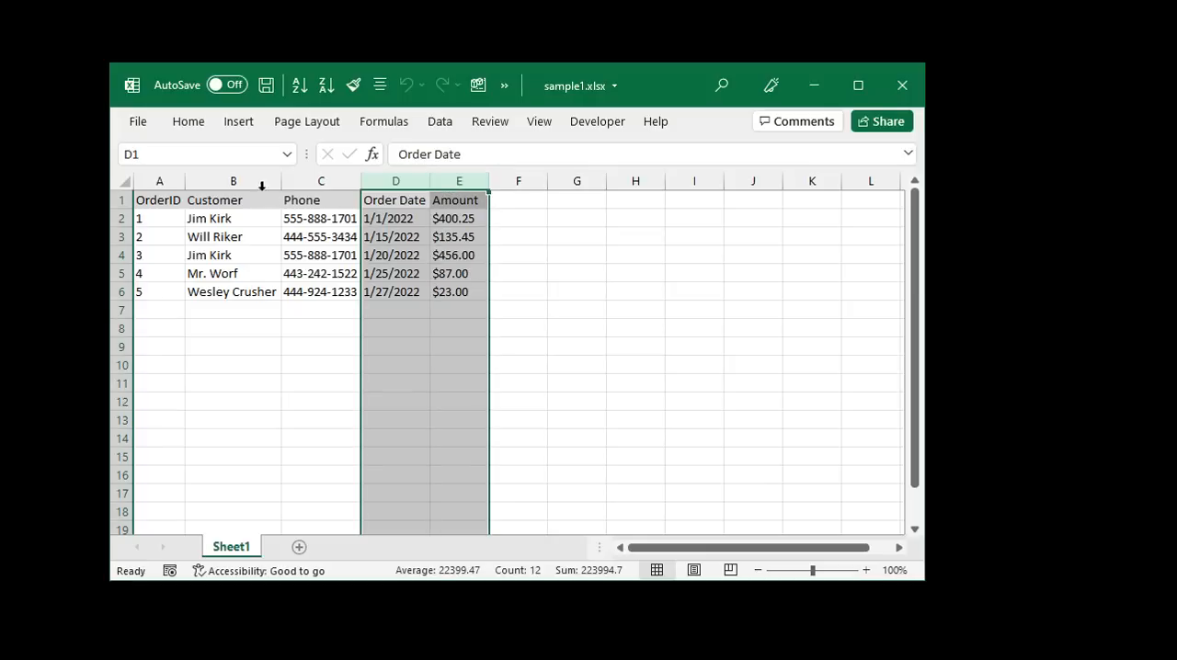
drag(262, 182, 304, 175)
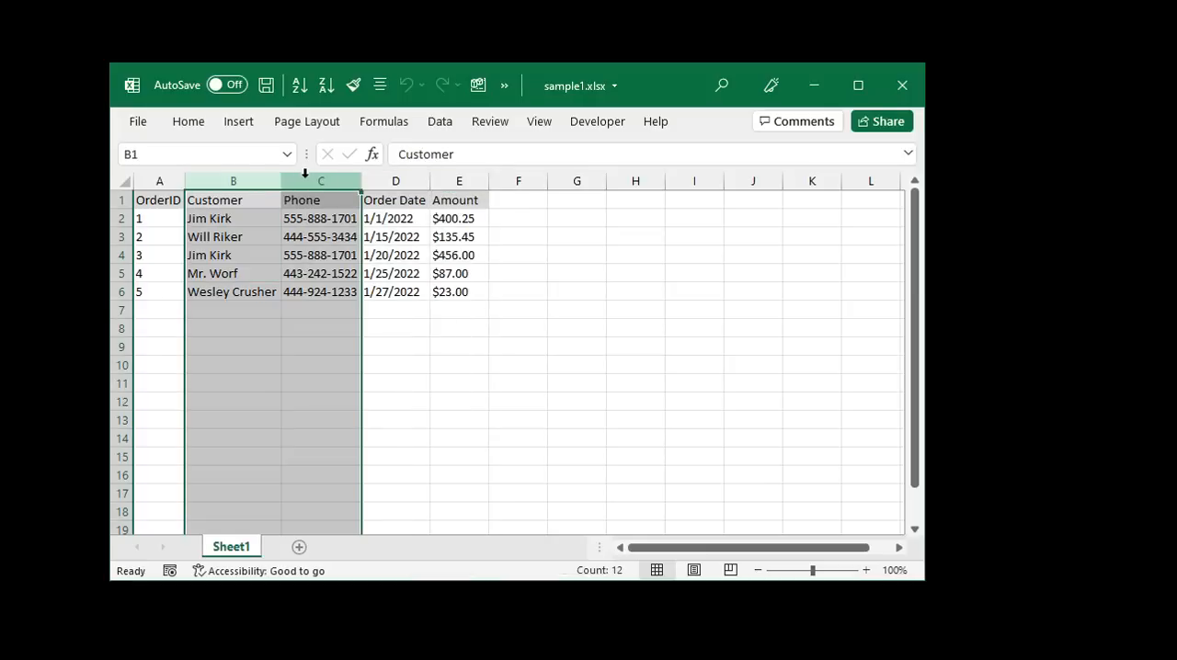
- Edit the customer name in B4 to spell out the full first name with a middle initial
click(232, 253)
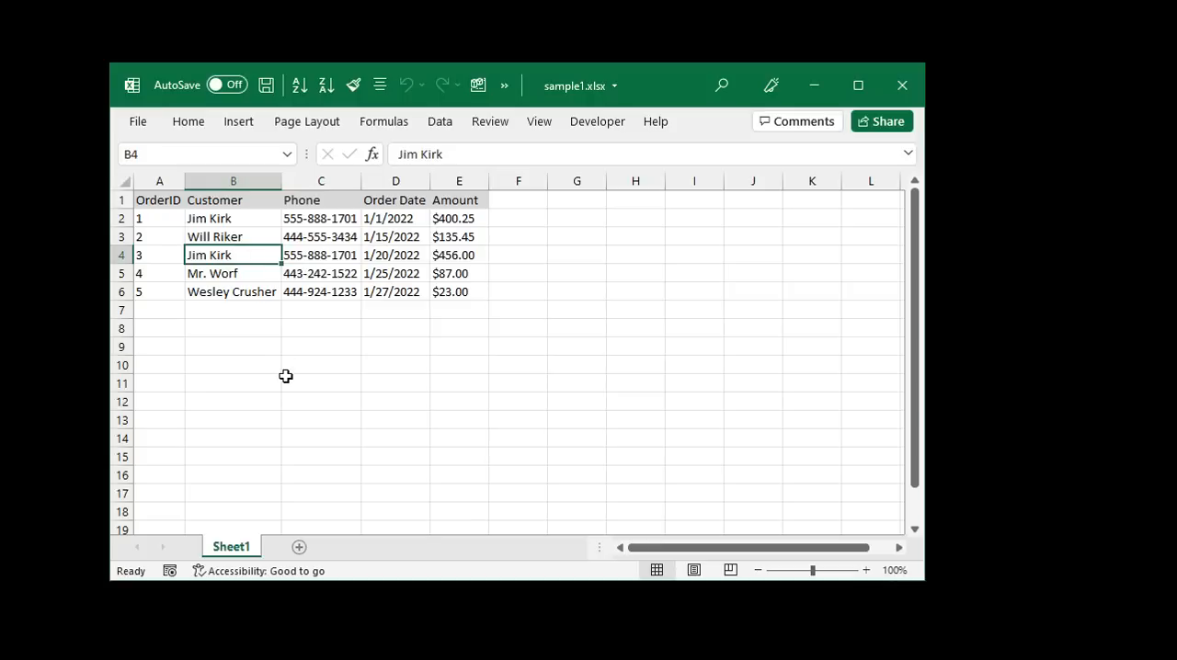
text(James T. Kir)
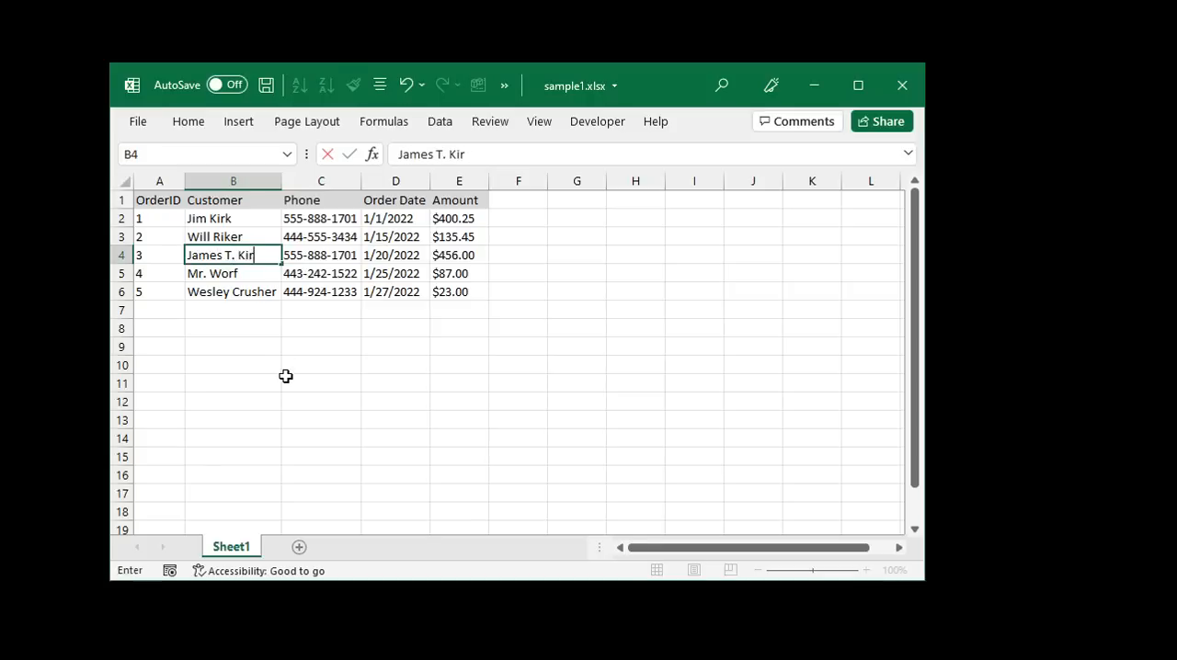
text(k)
key(Return)
- Compare the customer entries and phone numbers of the orders that share the same phone number
click(236, 220)
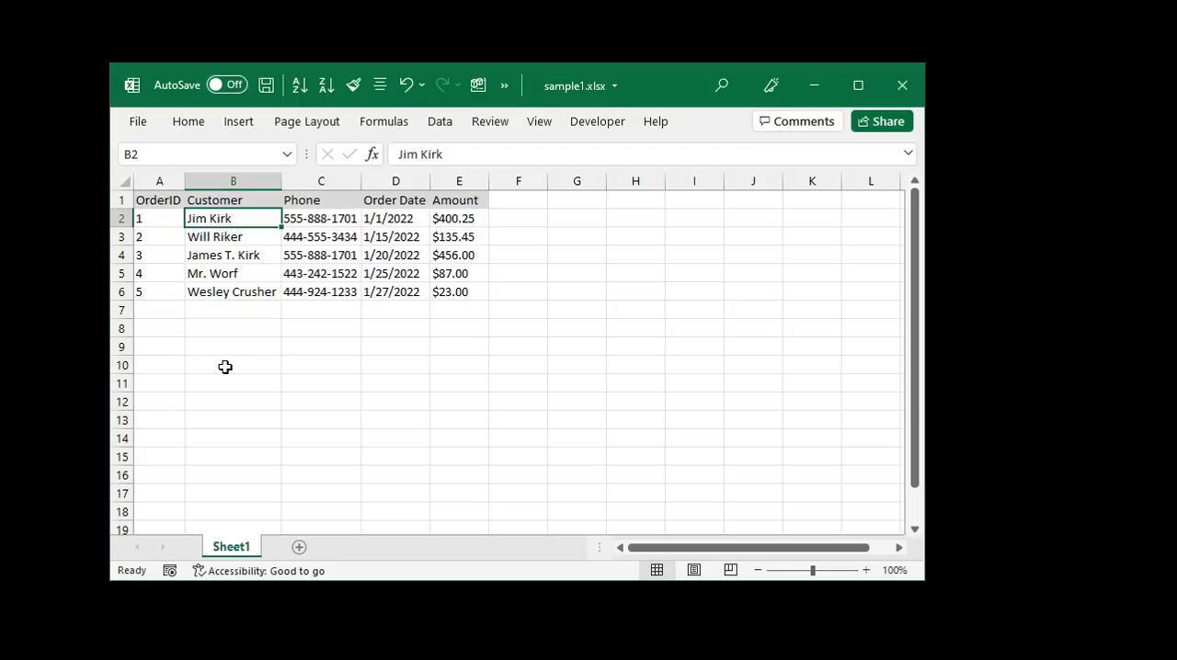
ctrl+click(236, 256)
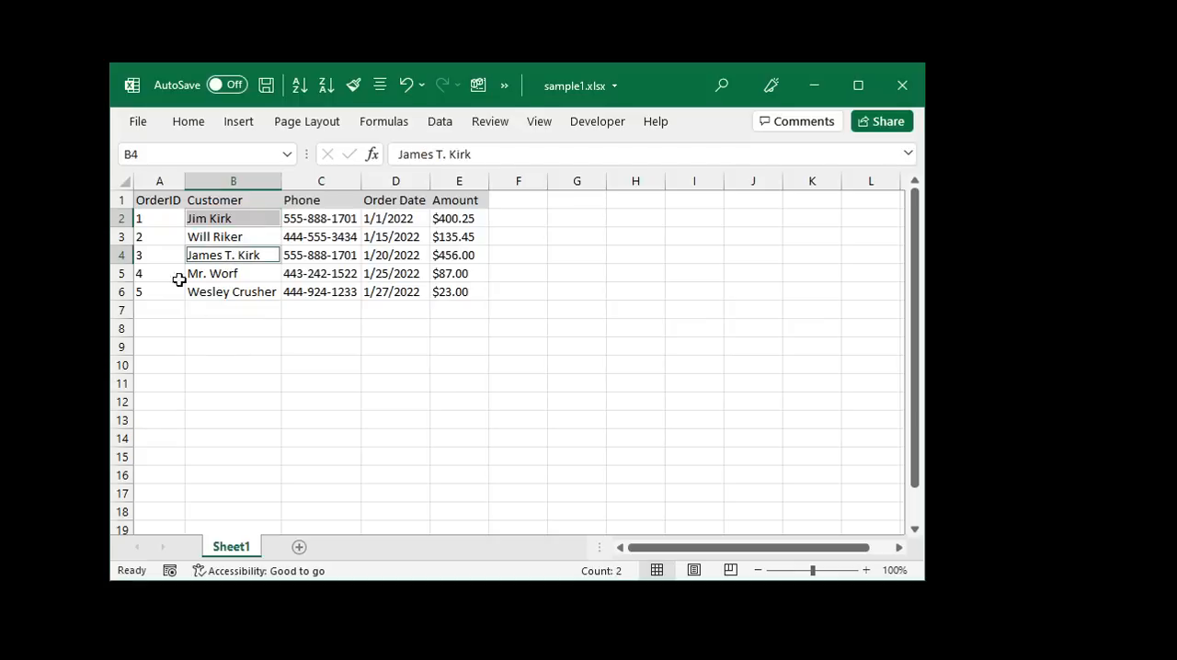
click(253, 342)
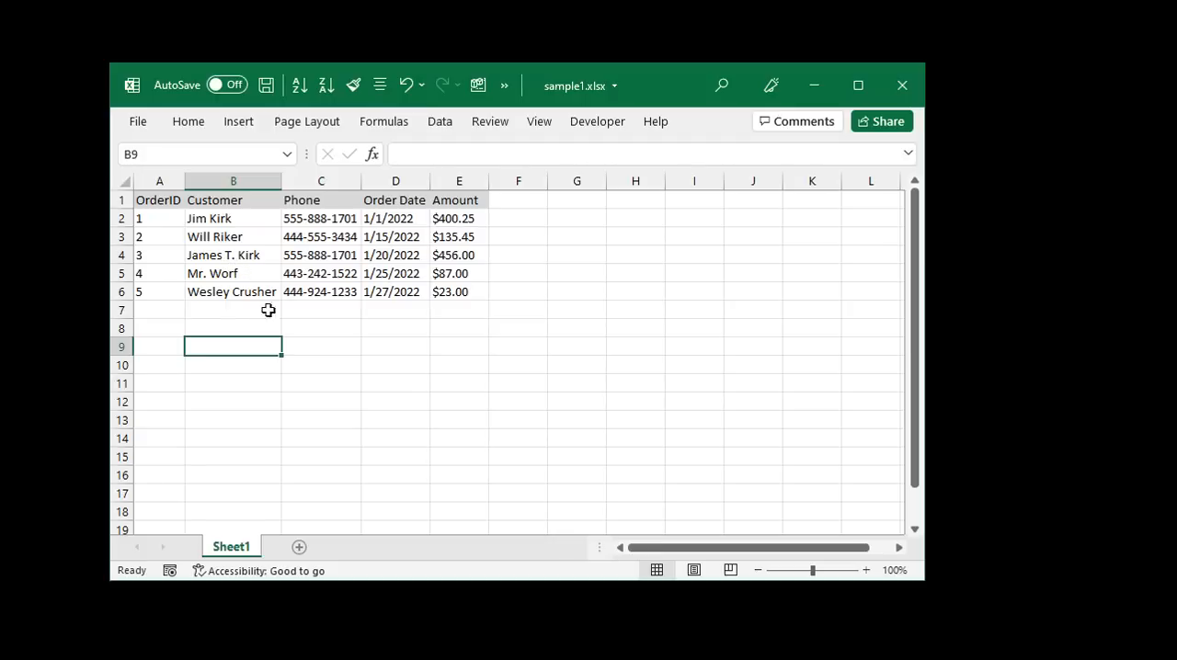
click(321, 181)
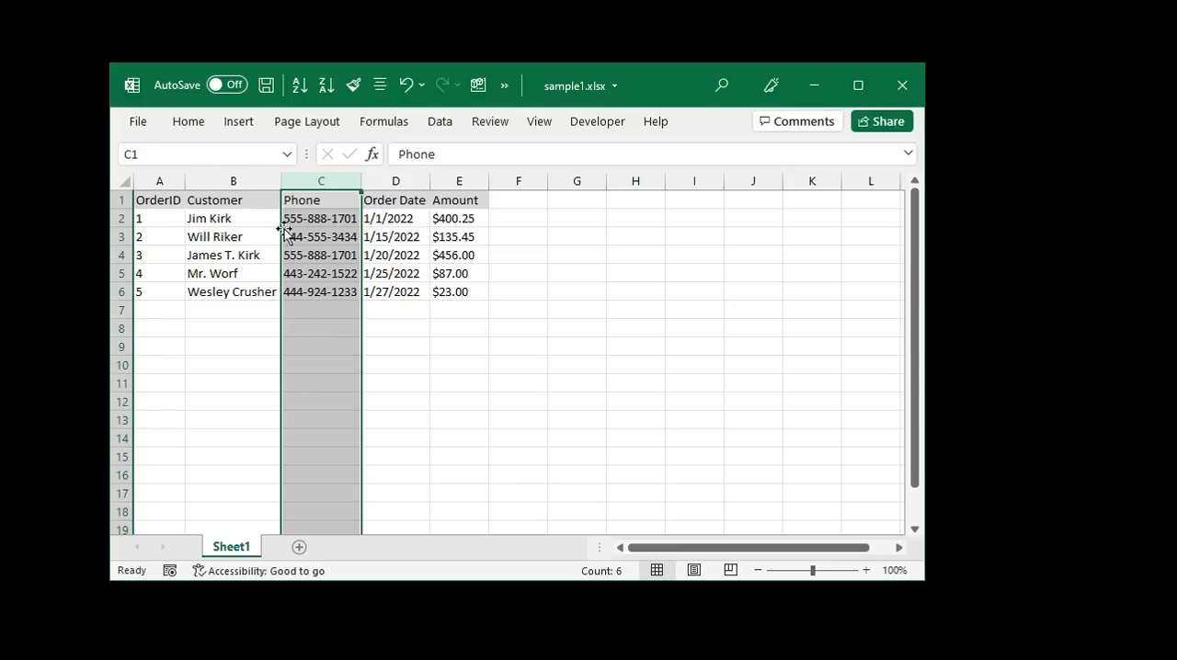
click(255, 222)
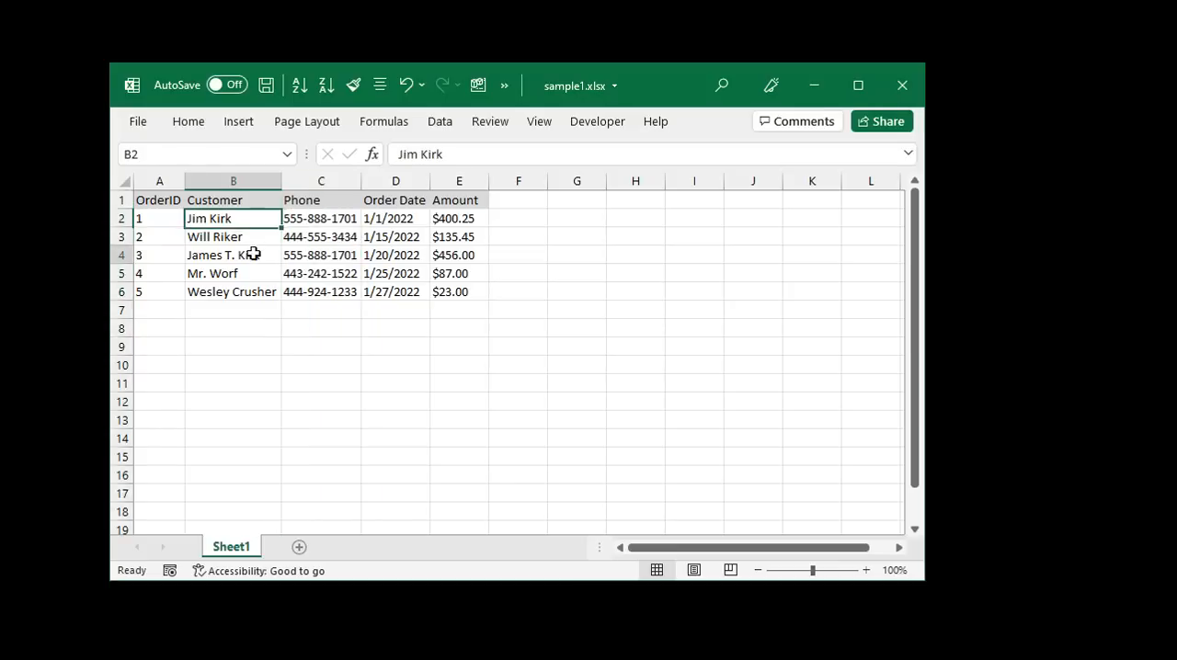
click(326, 253)
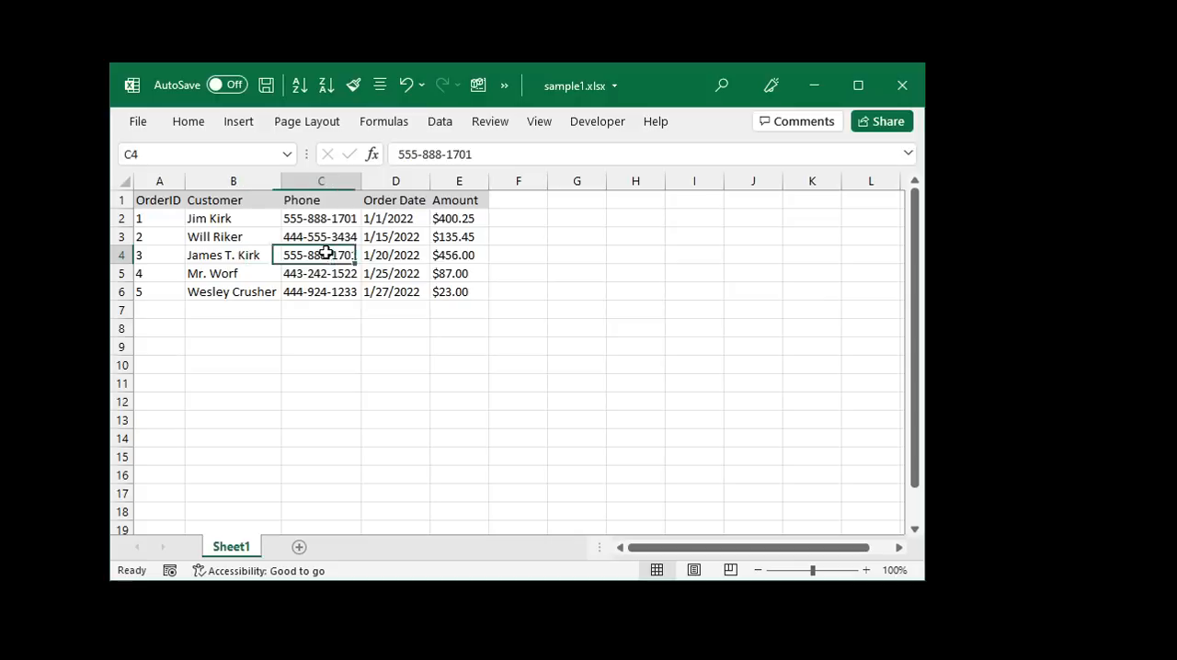
click(336, 169)
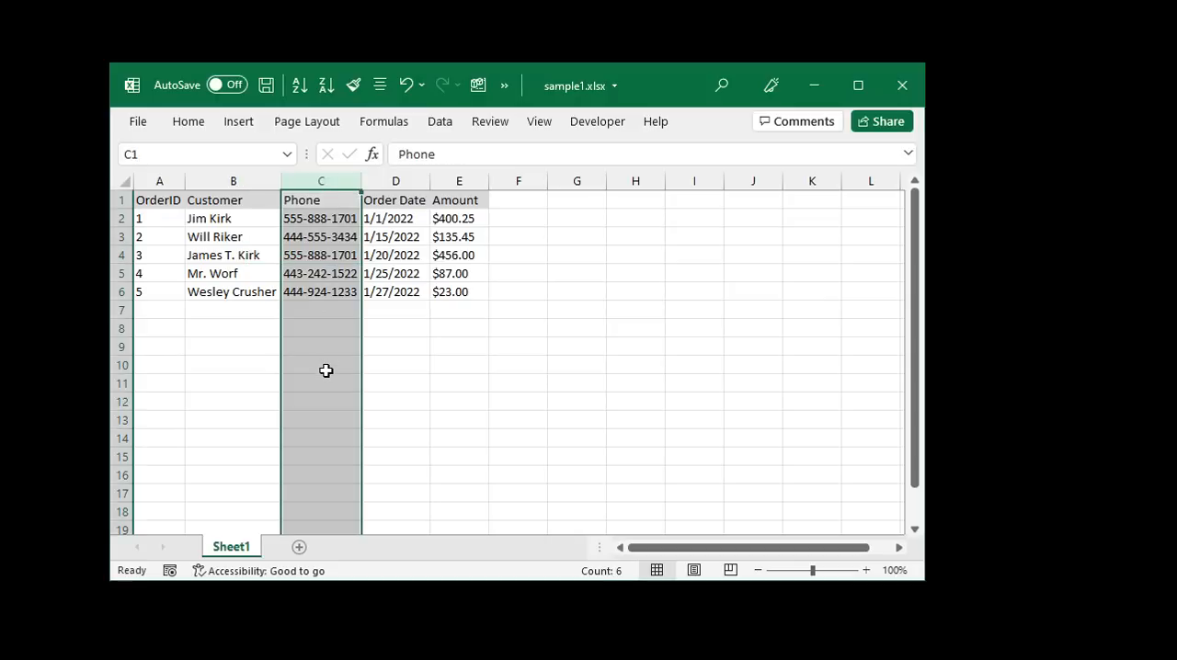
- Sort the whole table by the Phone column in ascending order
click(297, 86)
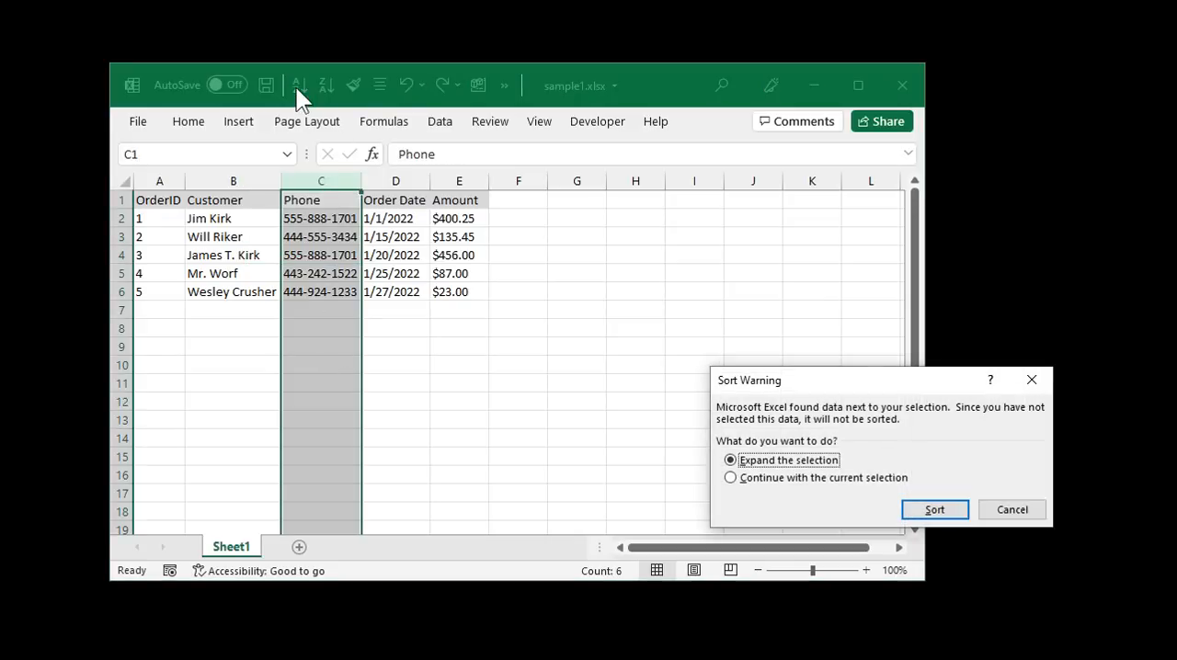
click(1017, 510)
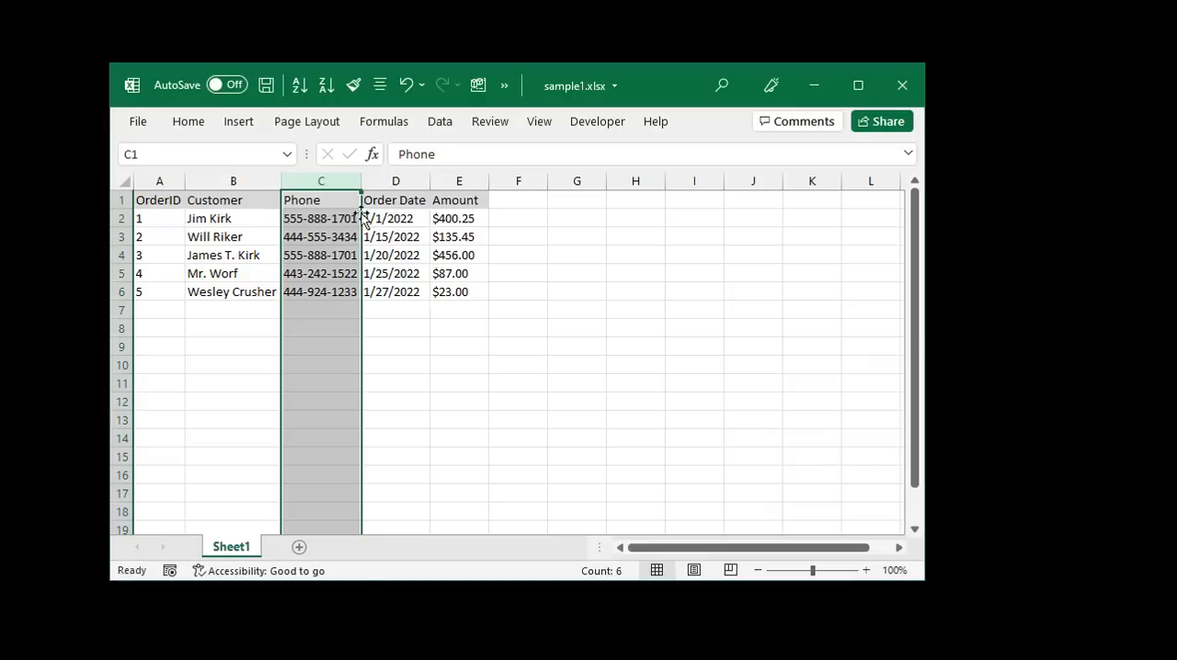
click(324, 200)
click(299, 85)
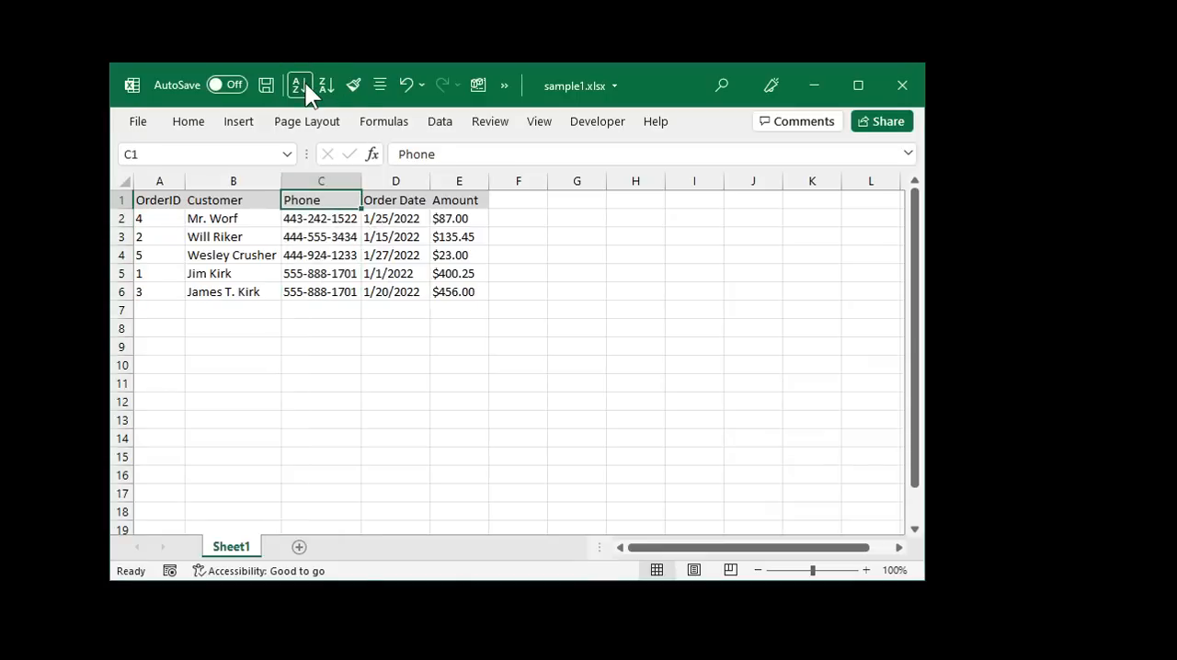
- Inspect the two sorted rows that share the same phone number and customer
click(326, 278)
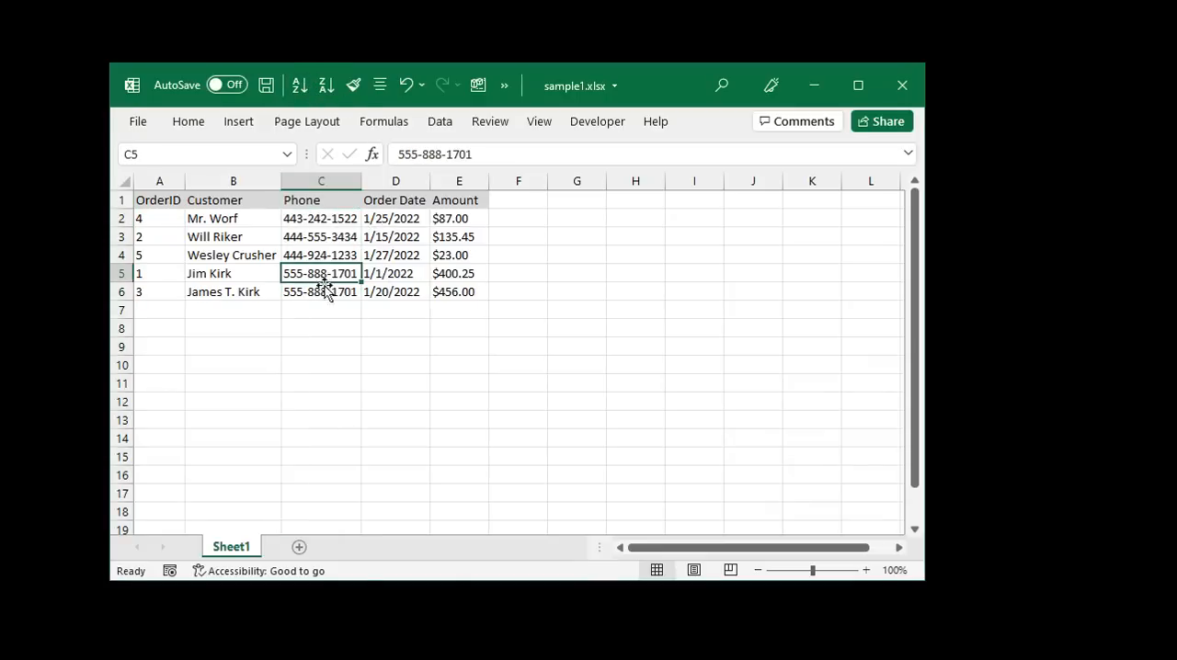
click(323, 293)
click(234, 276)
click(234, 293)
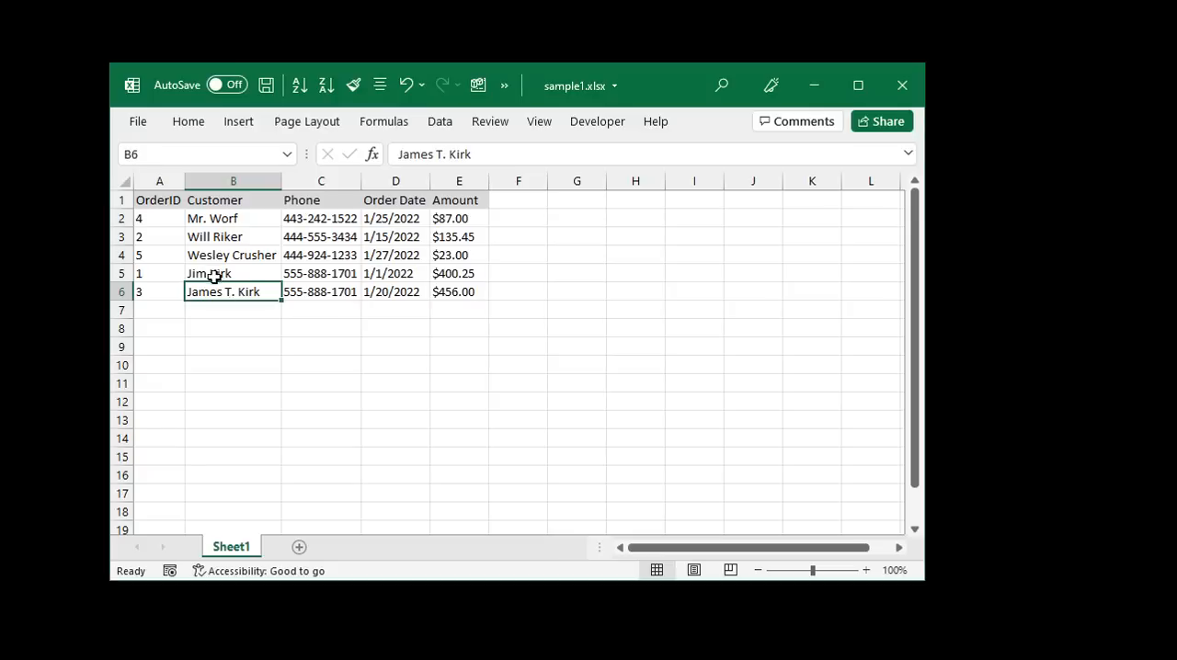
click(241, 273)
click(241, 293)
click(355, 271)
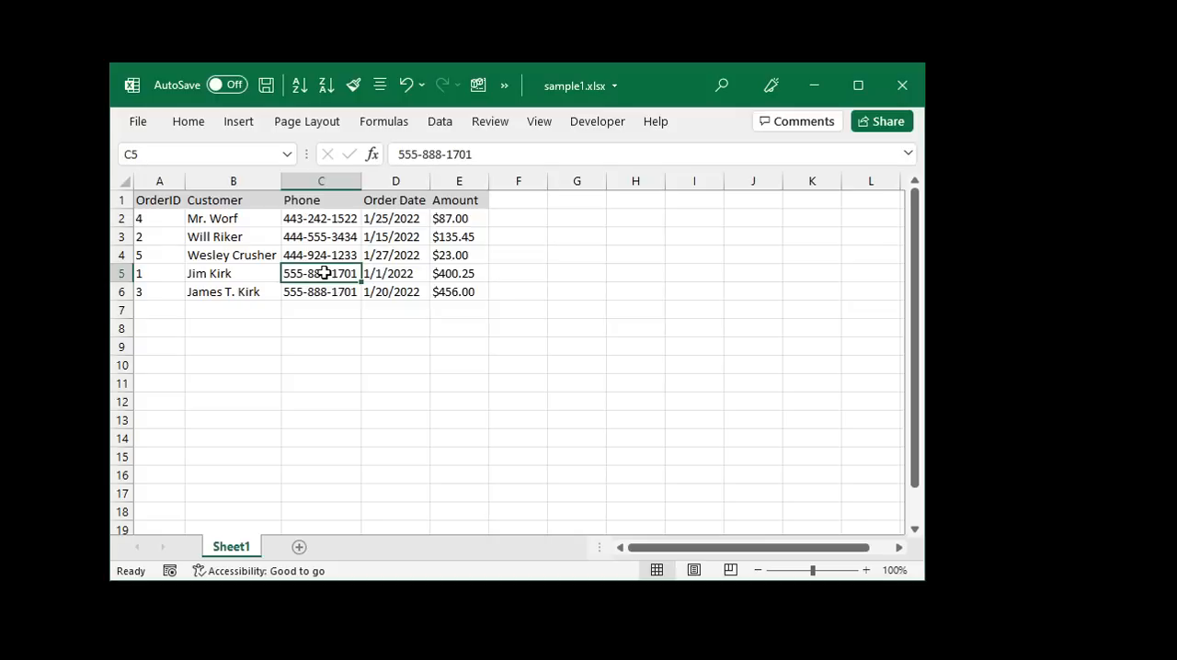
- Delete and then reinsert the second hyphen in the phone number in C5
double_click(325, 273)
key(Delete)
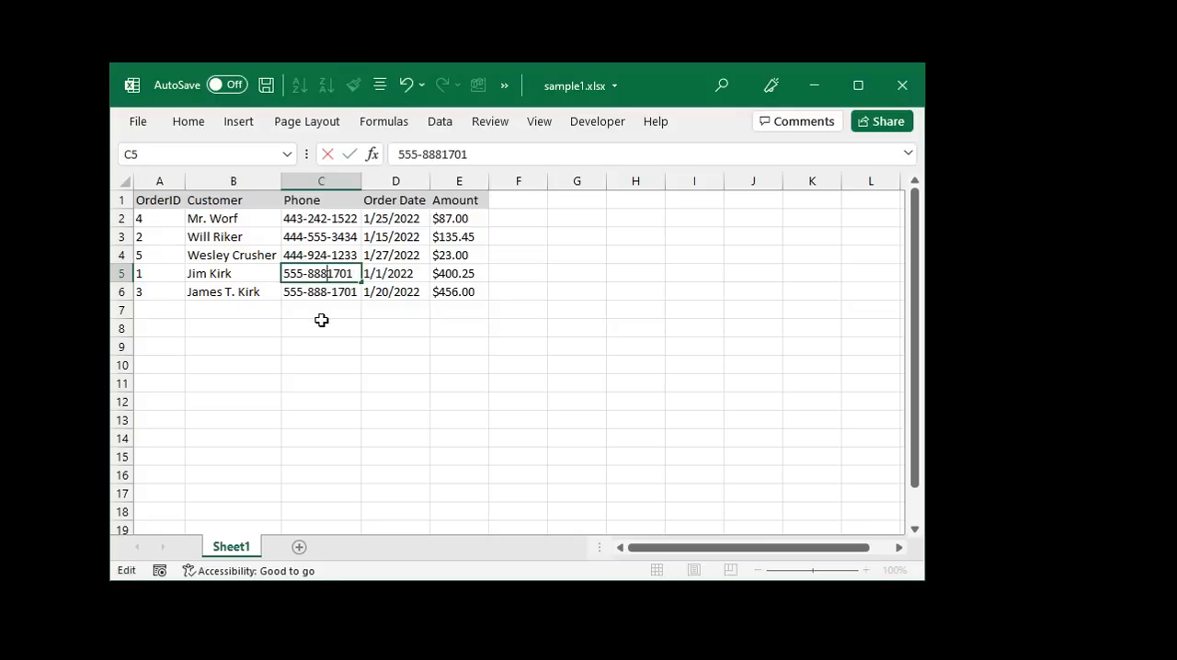
key(Return)
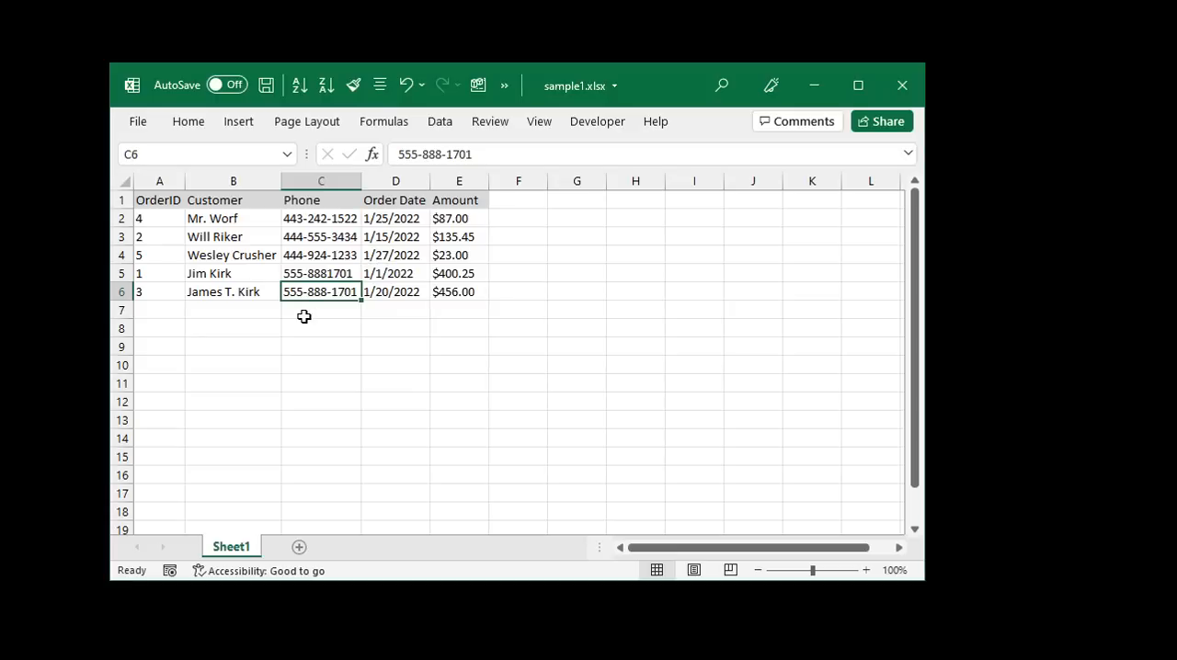
double_click(331, 273)
text(-)
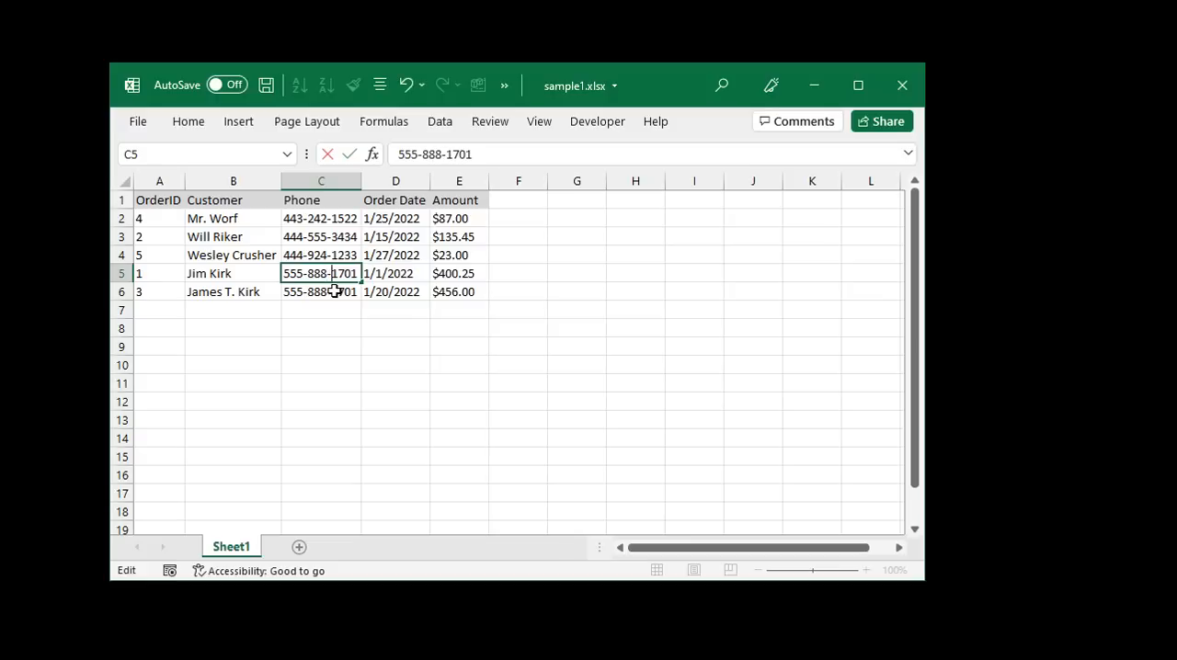
key(Return)
click(319, 180)
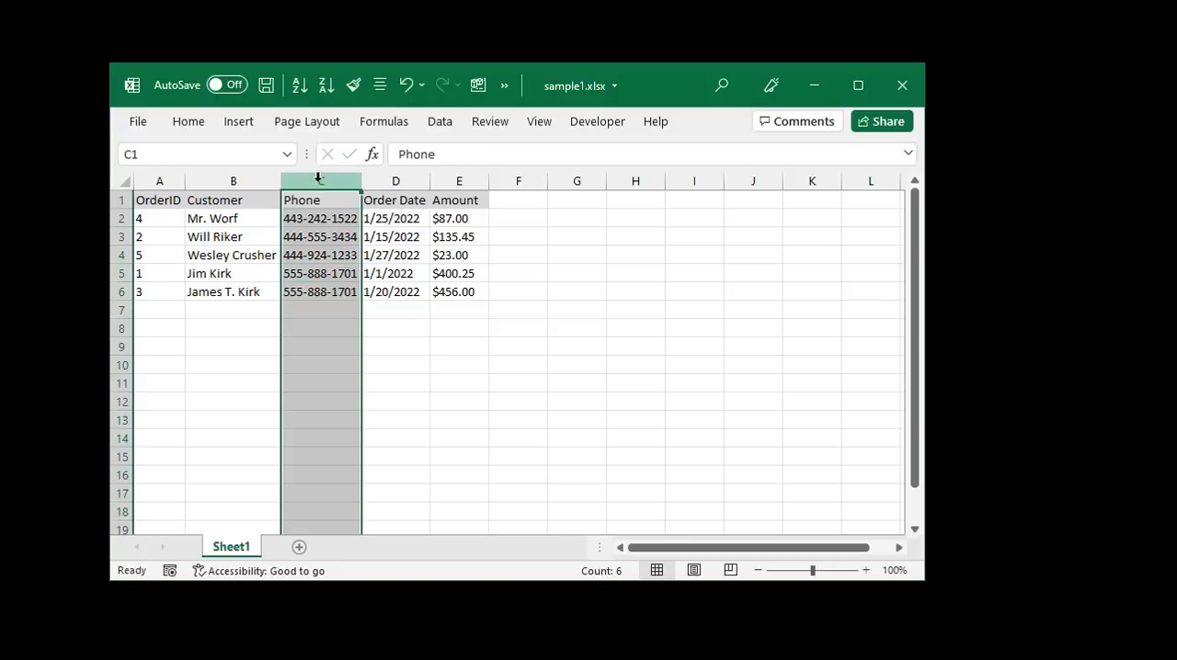
click(335, 304)
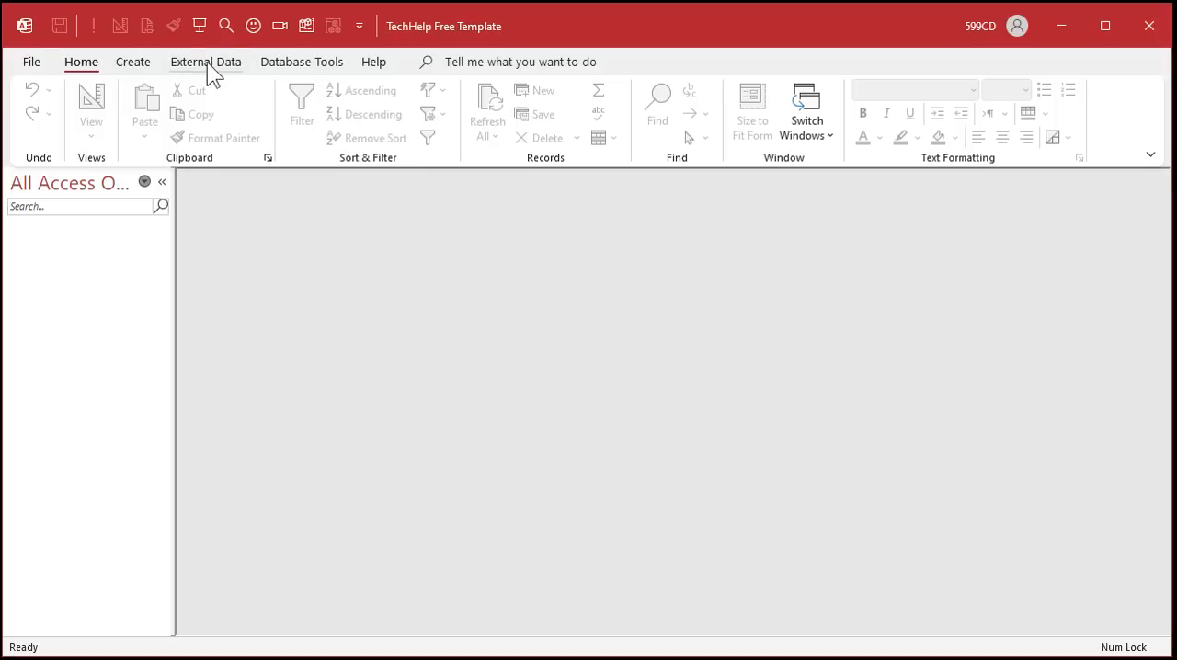
- Start importing an Excel spreadsheet into a new table, choosing sample1.xlsx on the Desktop as the source file
click(207, 62)
click(64, 124)
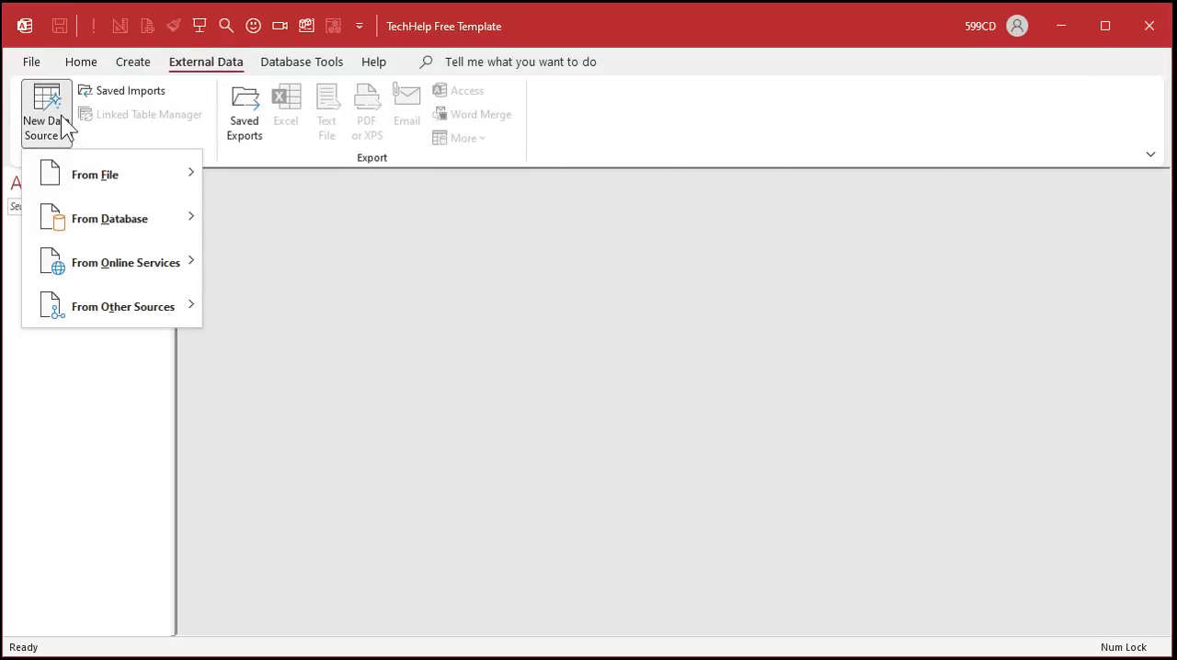
mouse_move(79, 174)
click(318, 192)
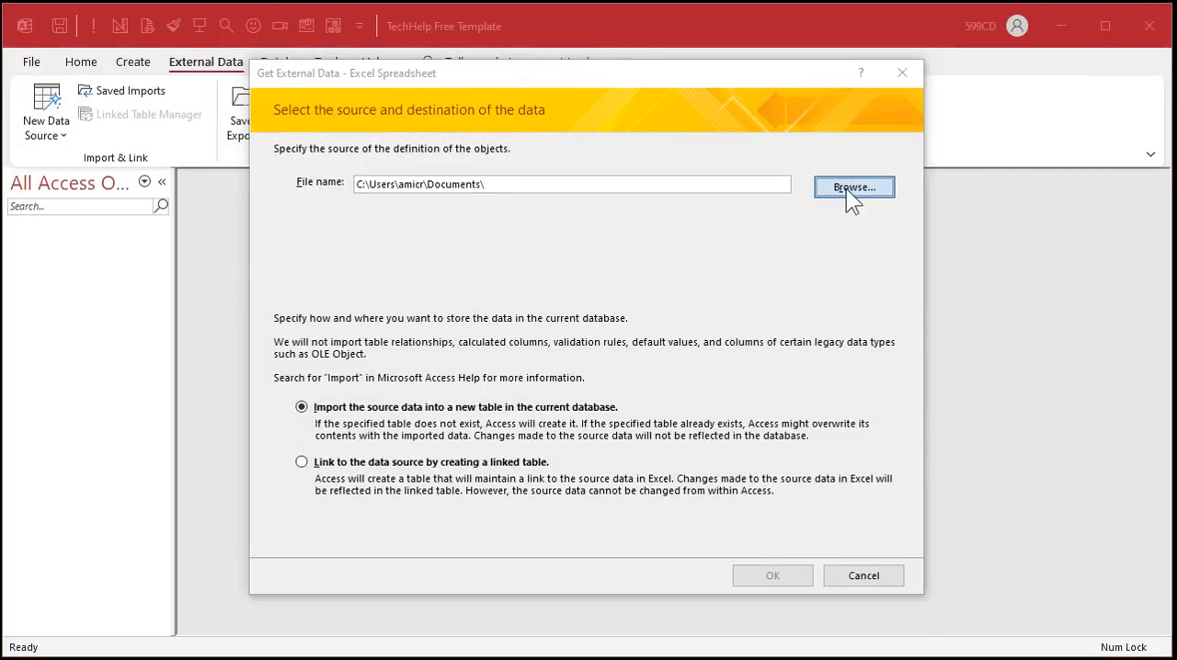
click(851, 193)
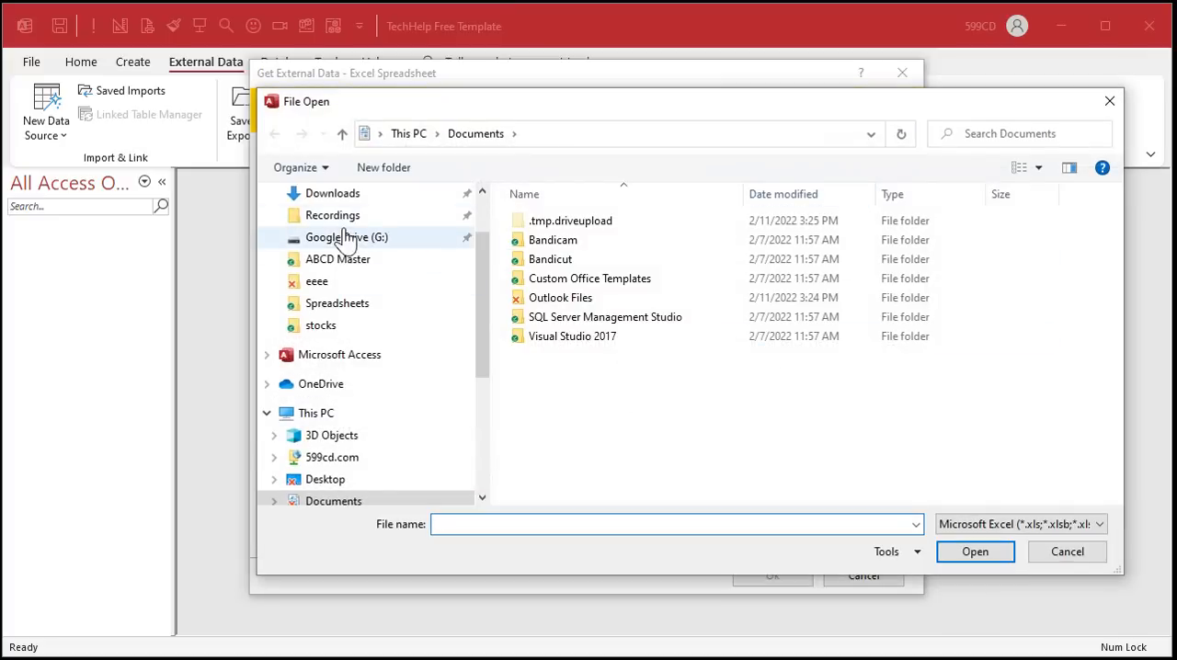
scroll(355, 229, up, 2)
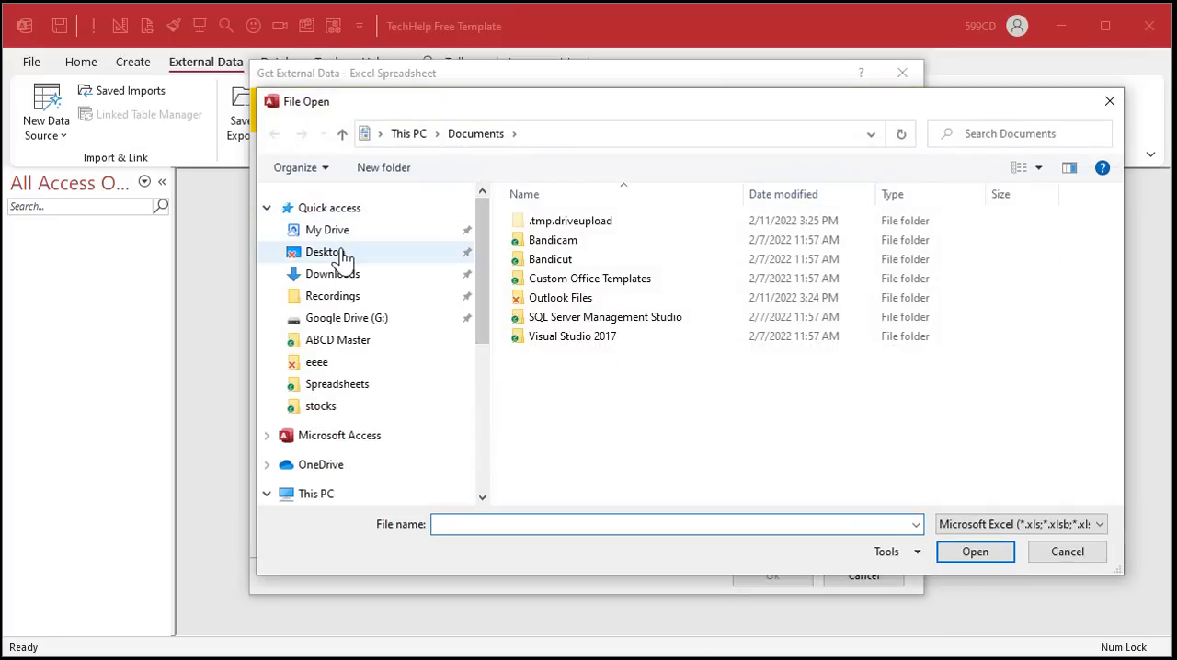
click(350, 253)
scroll(672, 332, down, 2)
click(607, 399)
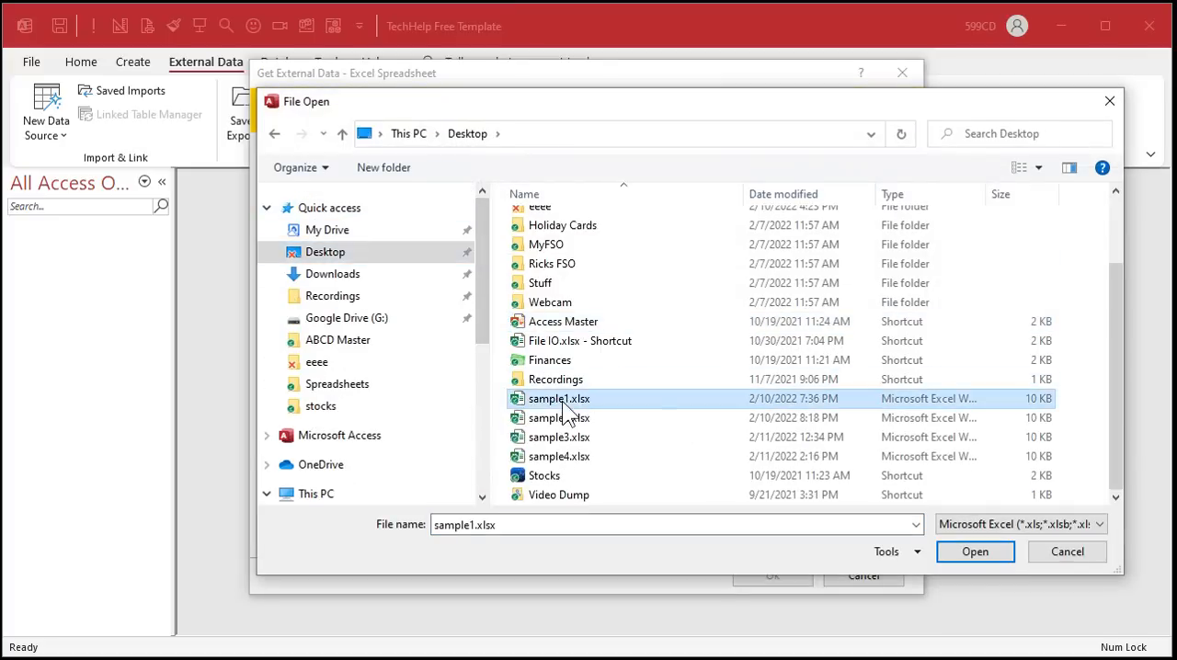
click(973, 553)
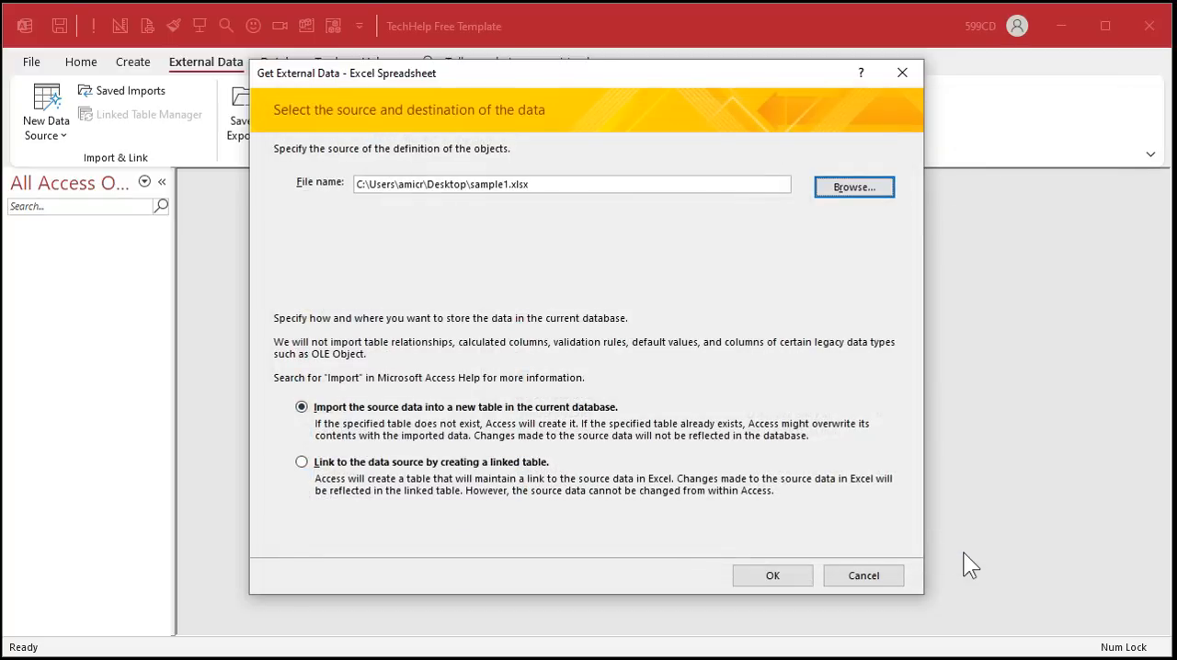
click(783, 576)
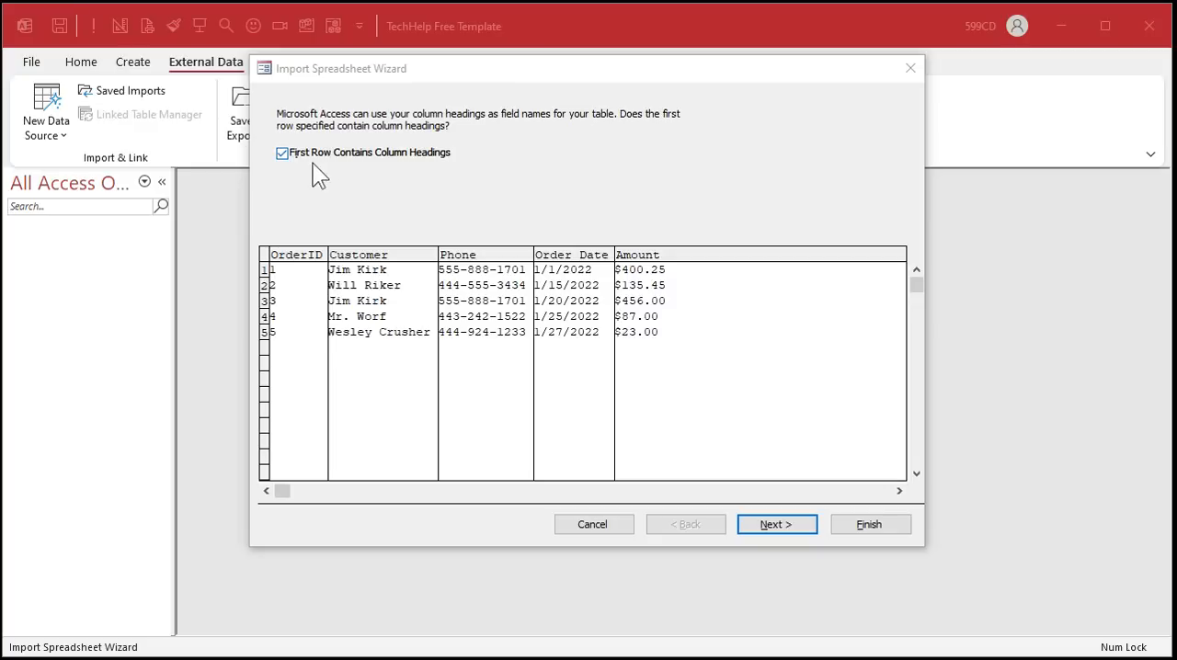
- Keep the first row as column headings and rename the OrderID field to OrderNum in the import wizard
click(777, 524)
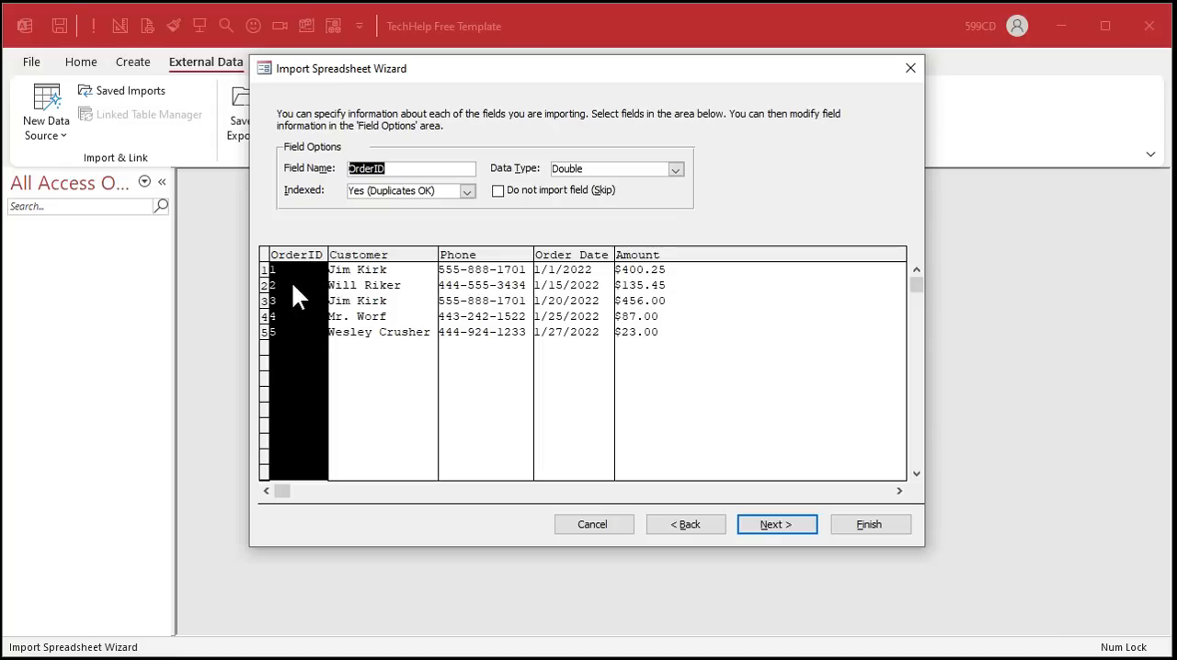
drag(374, 168, 417, 166)
text(Num)
click(387, 305)
click(504, 328)
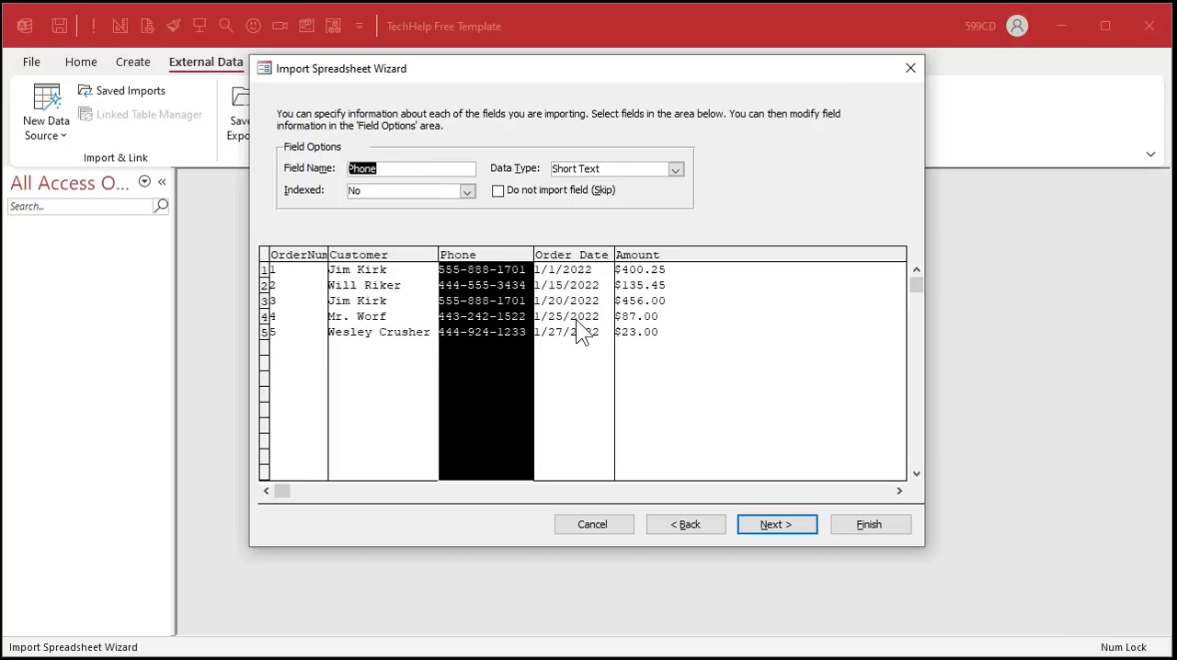
click(576, 319)
click(641, 318)
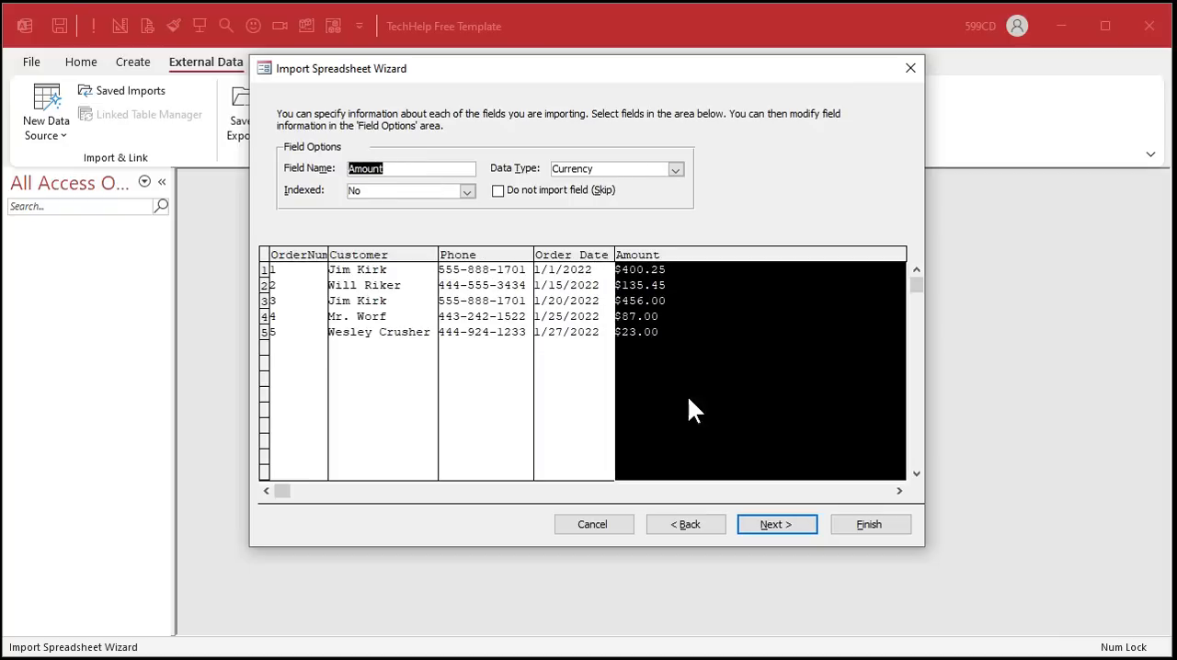
click(782, 520)
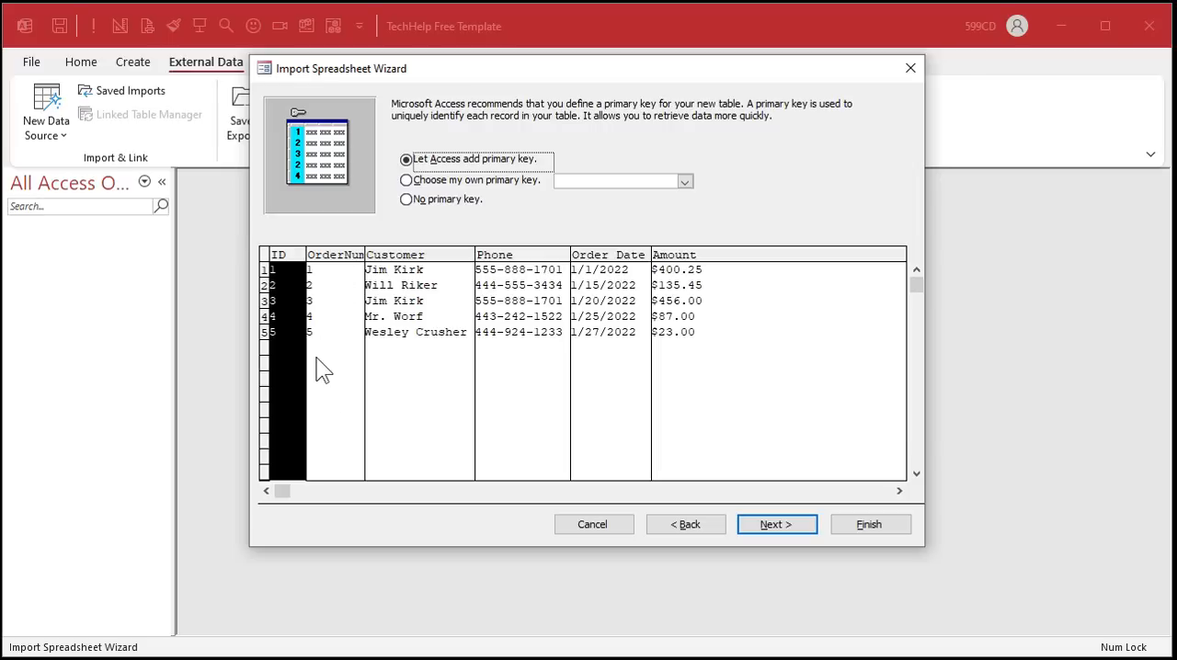
- Let Access add a primary key and finish importing the data into a table named OrderT
click(765, 523)
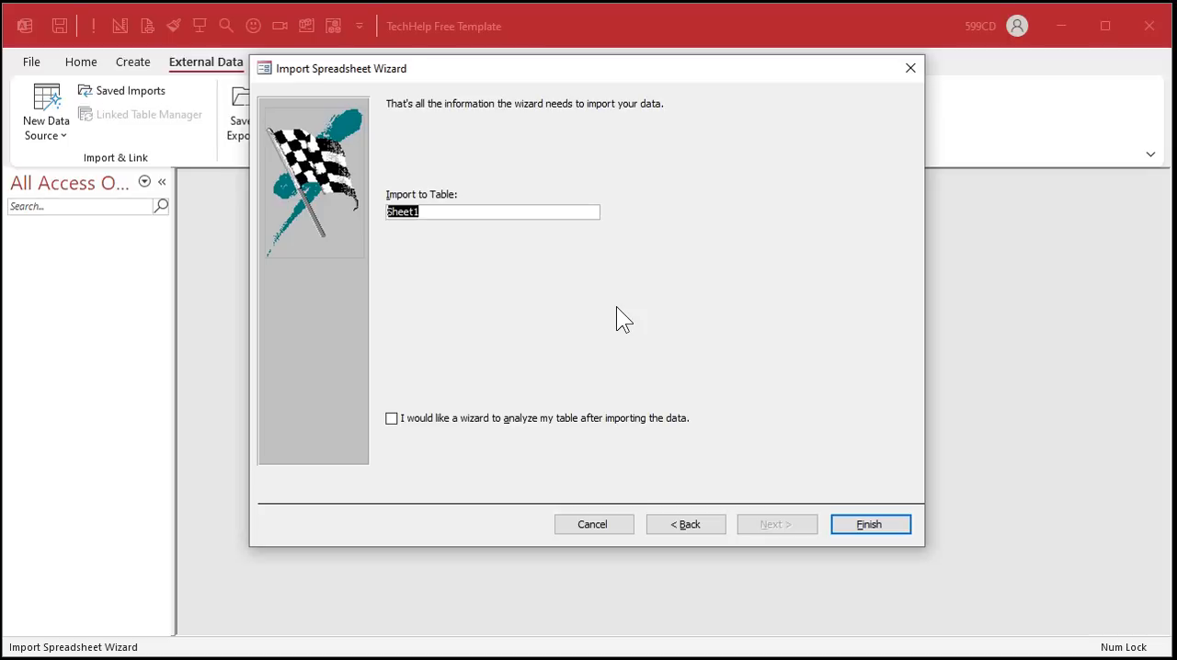
text(OrderT)
key(Return)
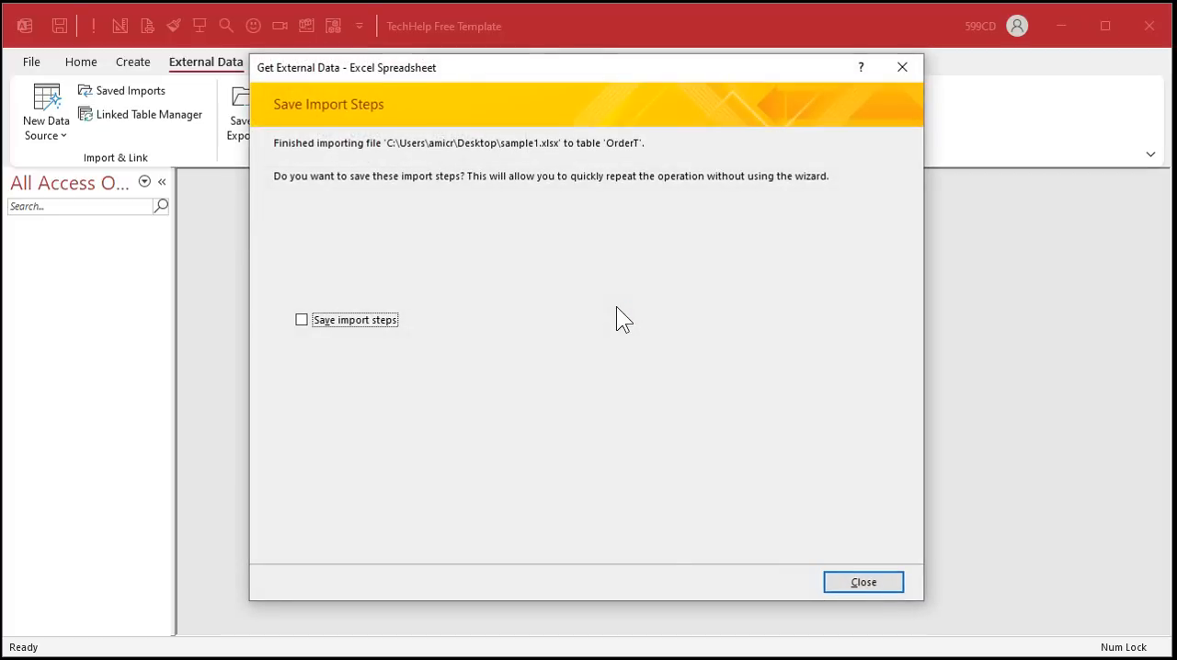
click(874, 582)
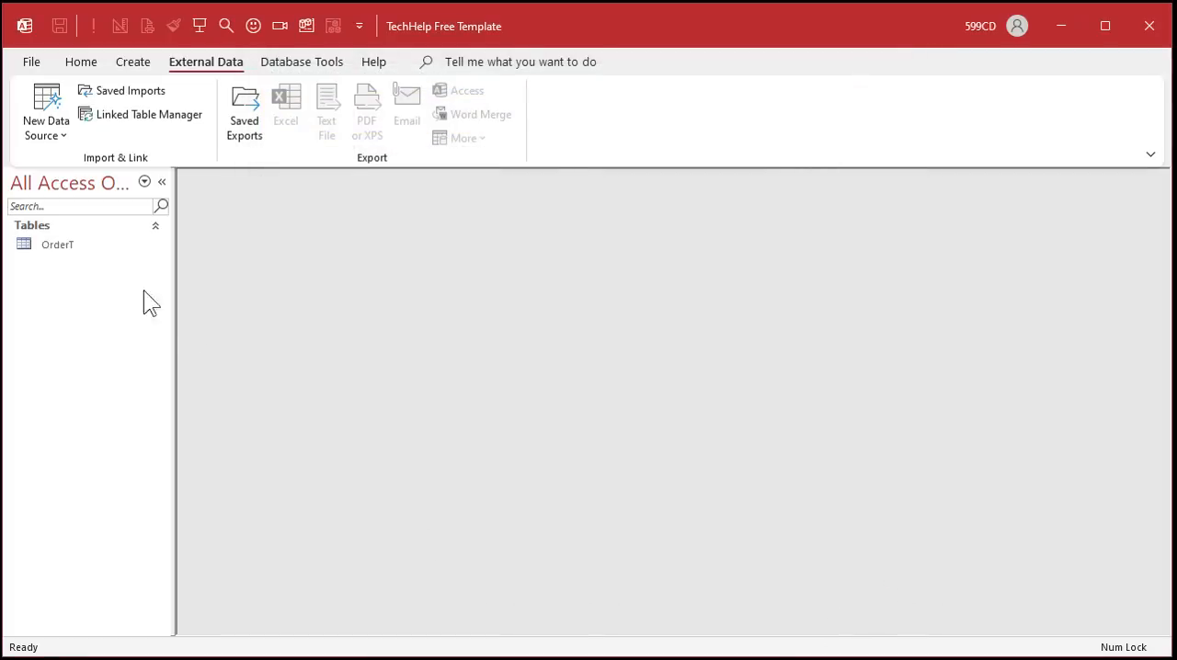
- Open OrderT in Design View and rename the ID field to OrderID
double_click(82, 245)
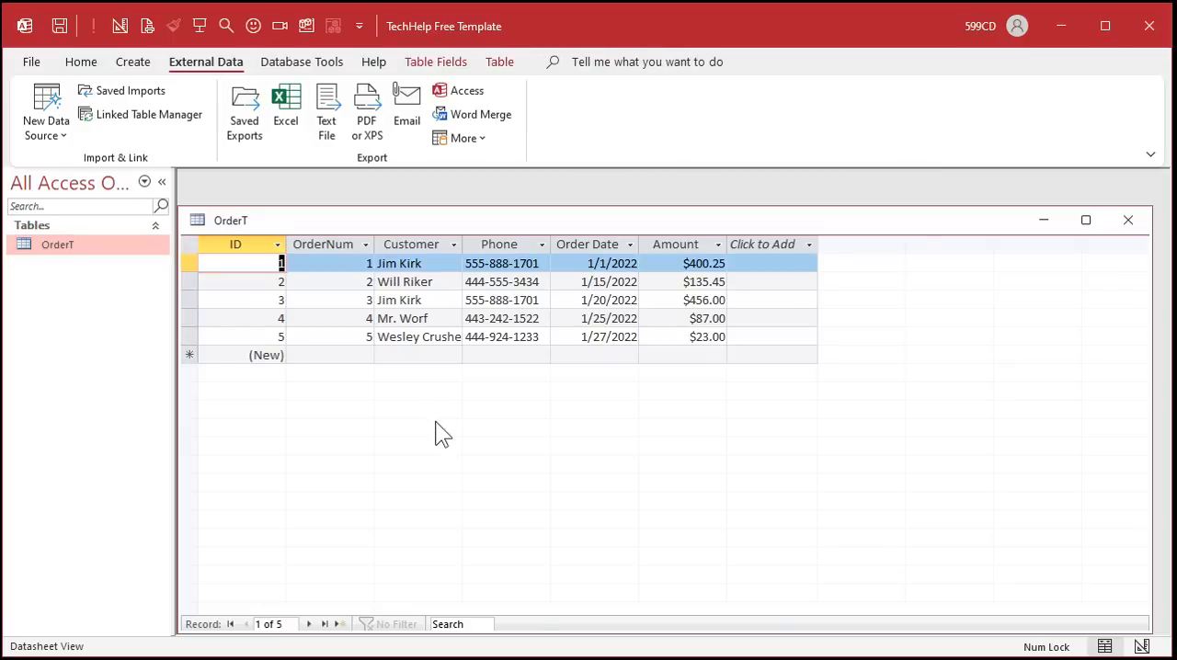
right_click(405, 224)
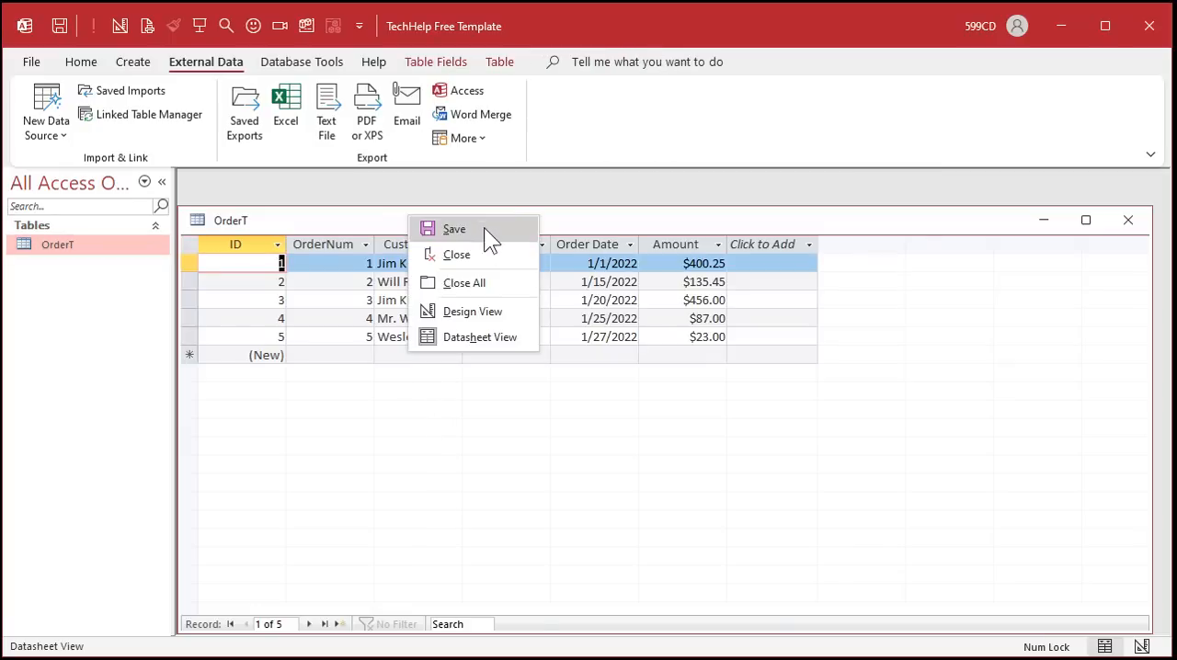
click(493, 310)
drag(450, 220, 463, 190)
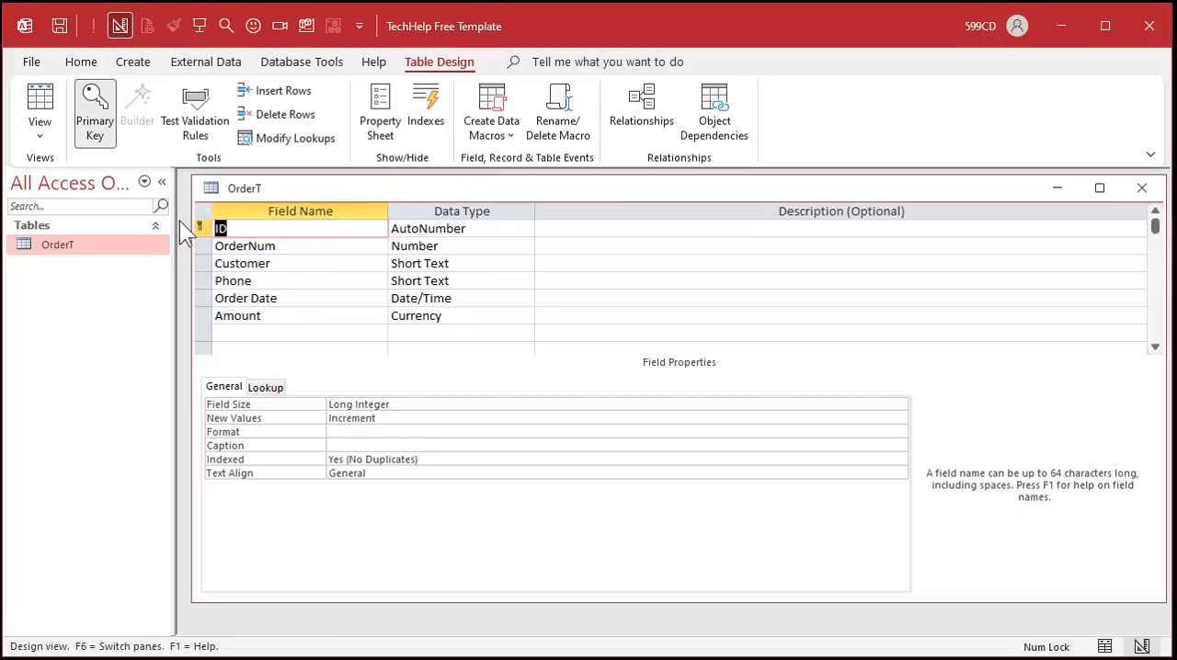
text(OrderID)
key(Tab)
key(Tab)
key(Tab)
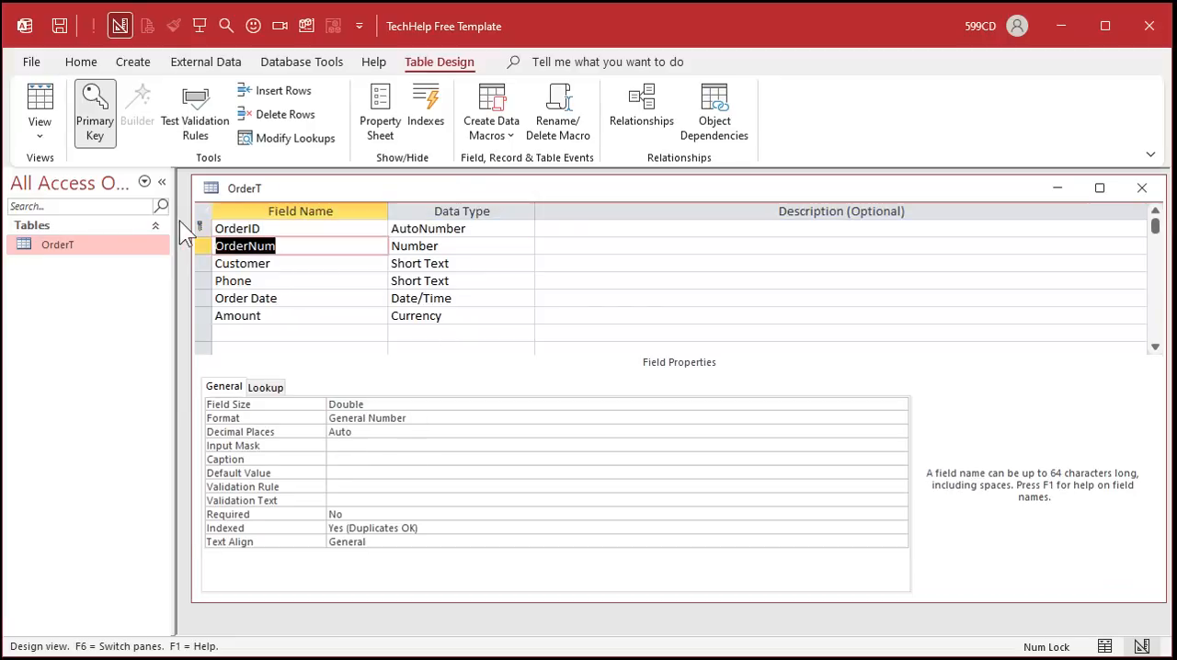
click(276, 244)
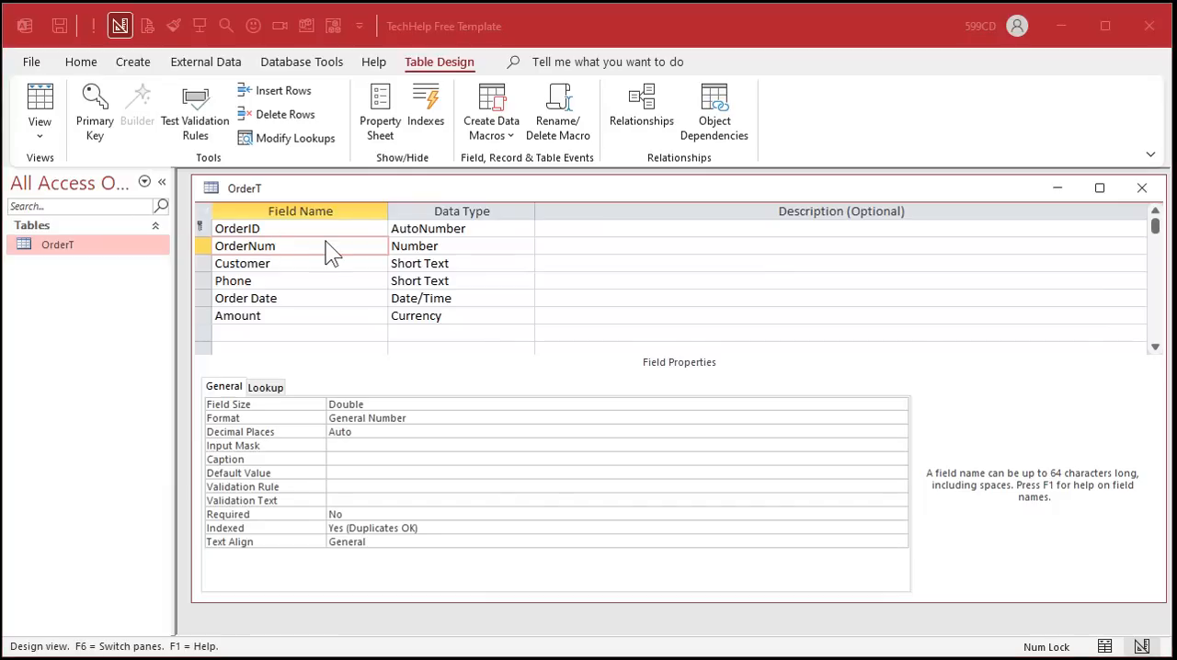
- Save the design and, in datasheet view, set the OrderNum values to 101, 124, 145, 155 and 223
click(39, 103)
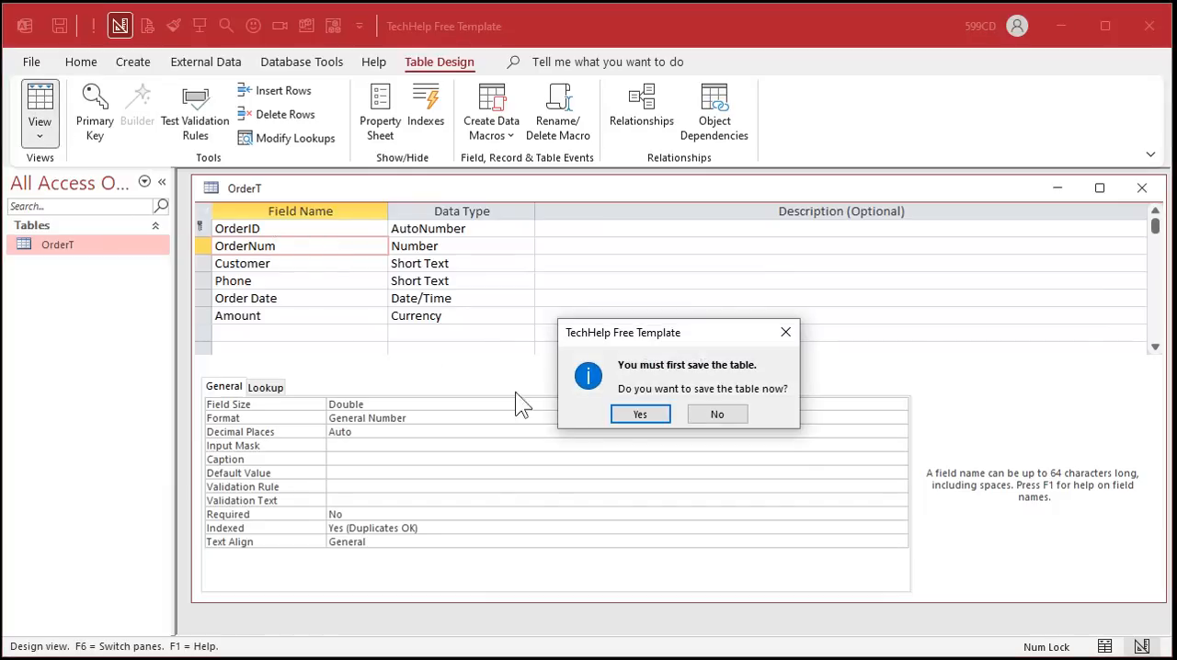
click(641, 414)
click(352, 216)
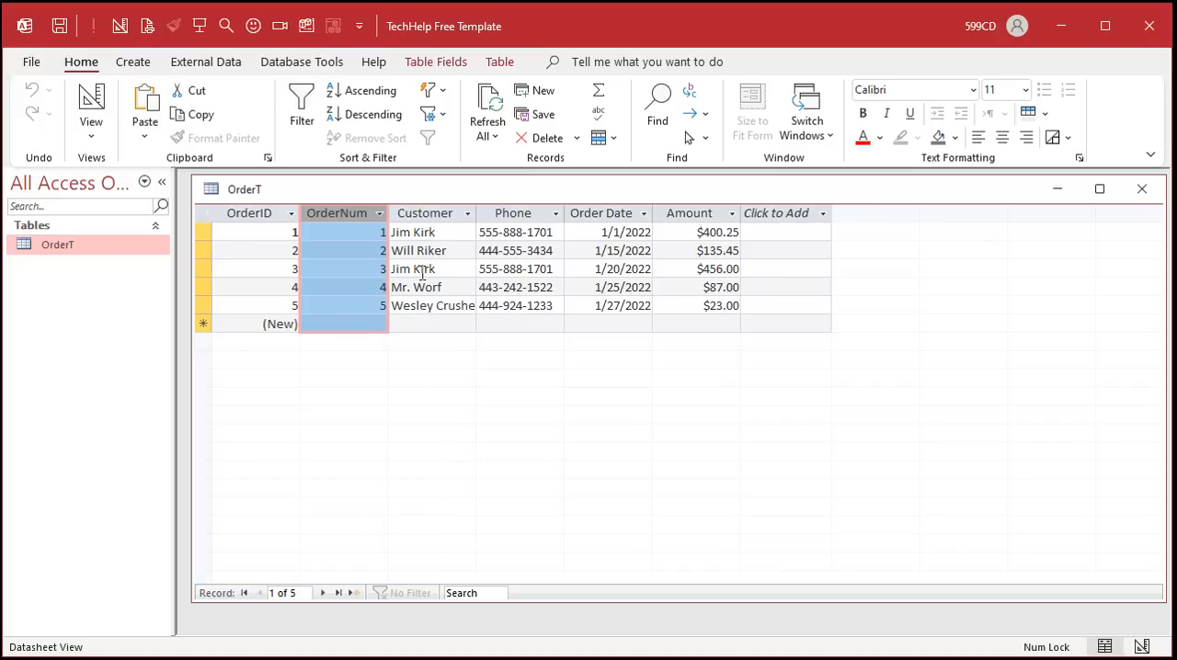
click(381, 245)
click(371, 232)
drag(370, 232, 434, 236)
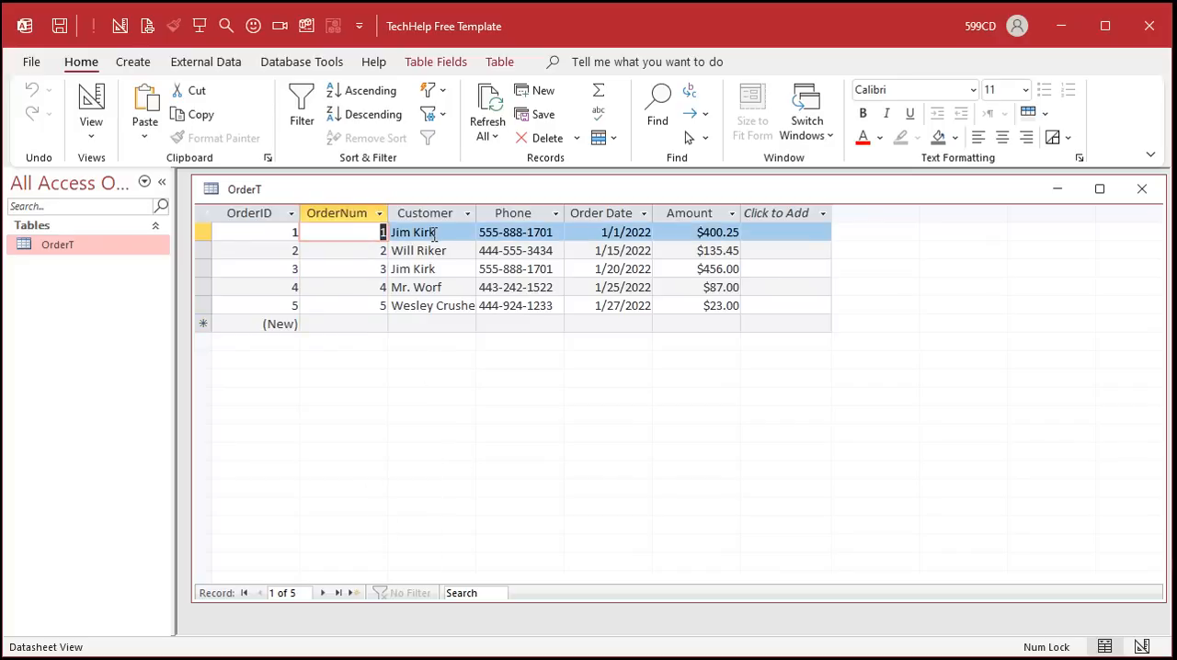
text(101)
key(Down)
text(1)
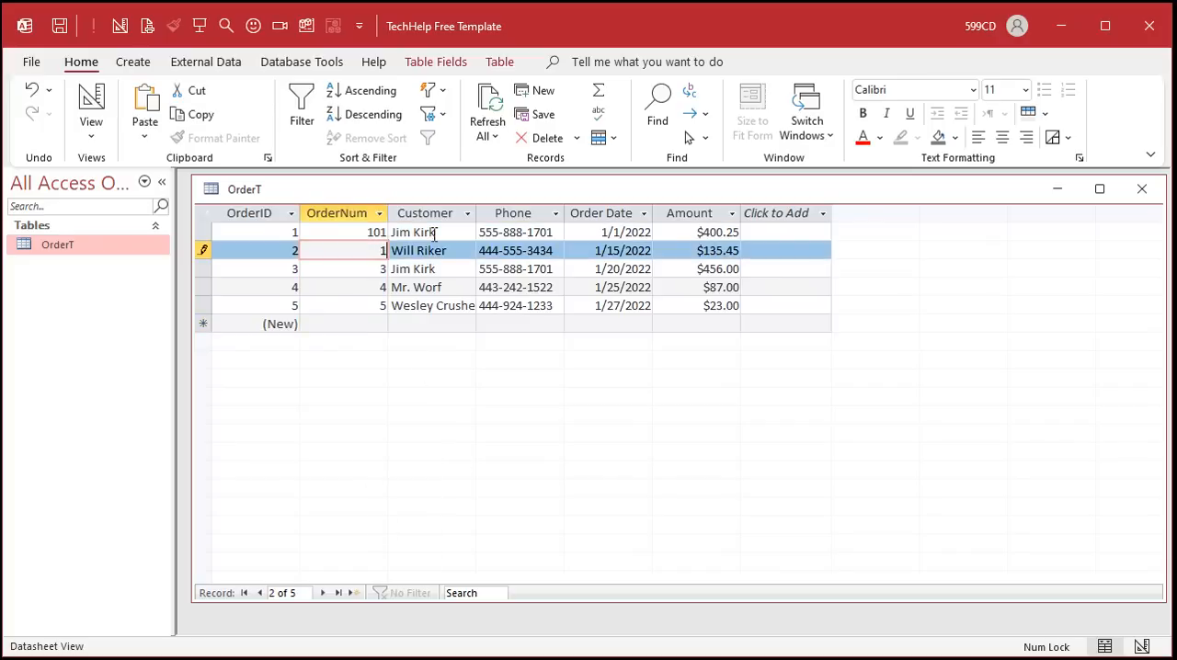
text(24)
key(Down)
text(145)
key(Down)
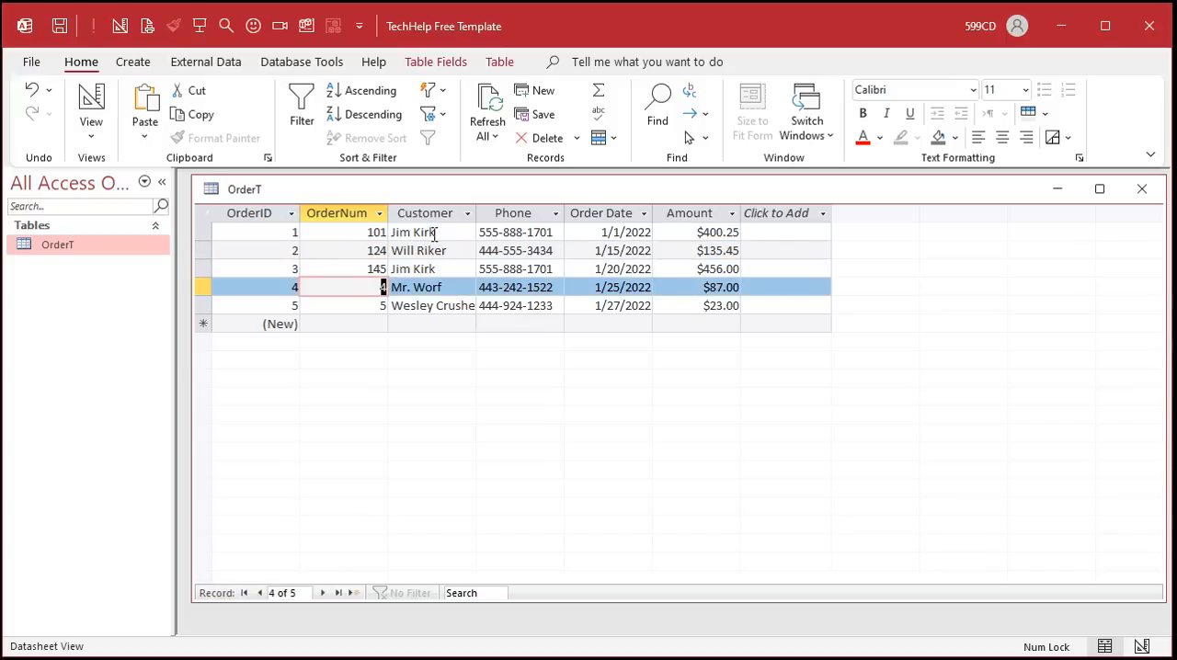
text(155)
key(Down)
text(23)
key(Down)
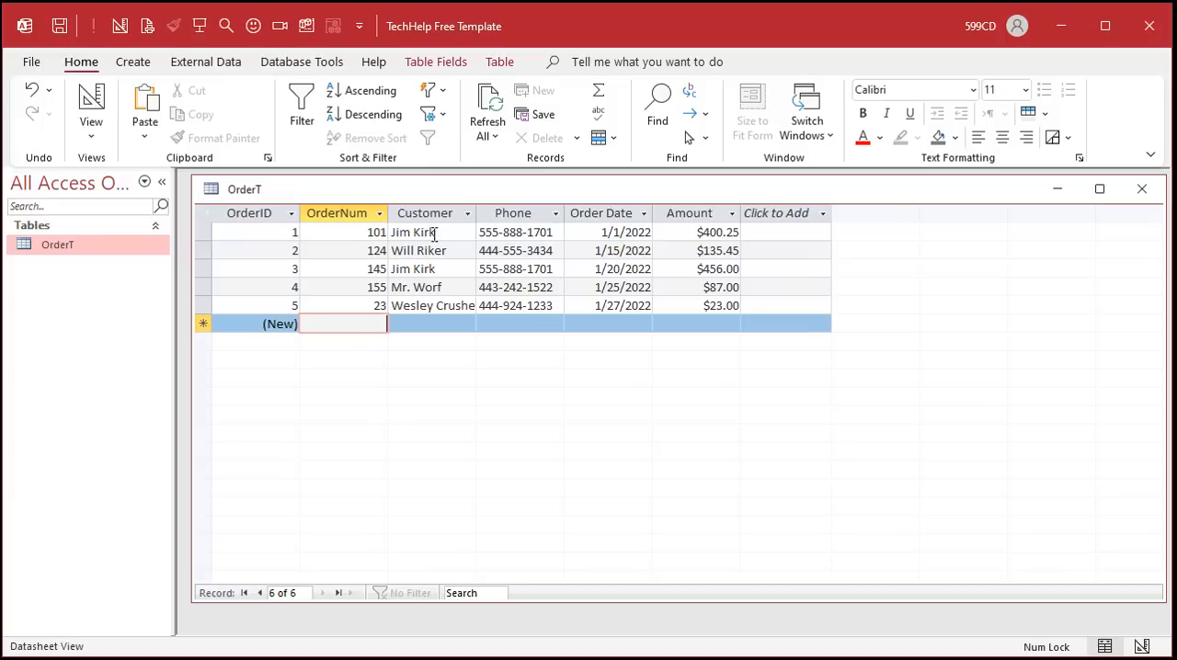
key(Up)
text(223)
key(Down)
- Examine the OrderID, Customer and Phone columns of OrderT, then close the table
click(248, 214)
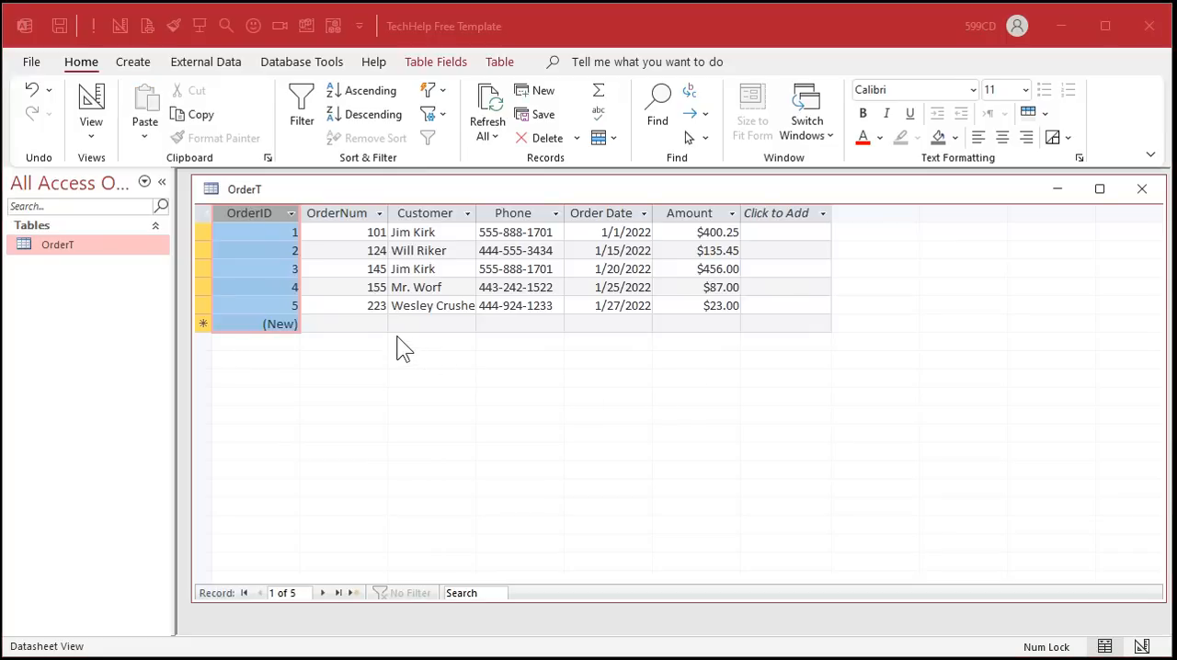
click(434, 214)
click(515, 214)
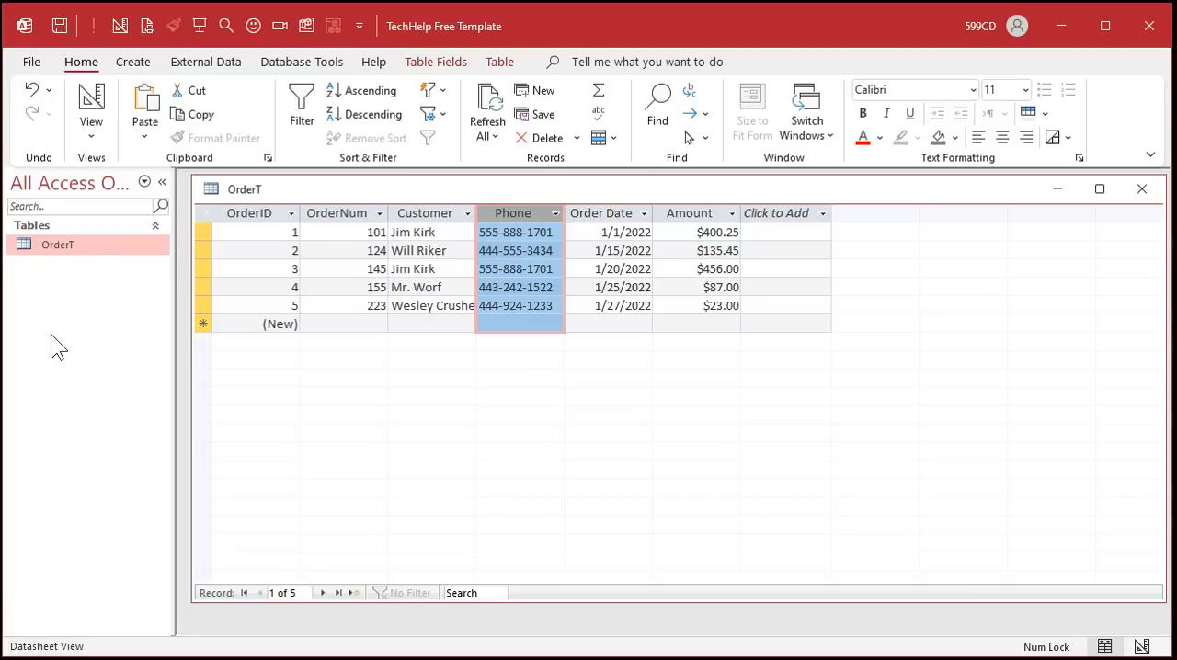
click(93, 97)
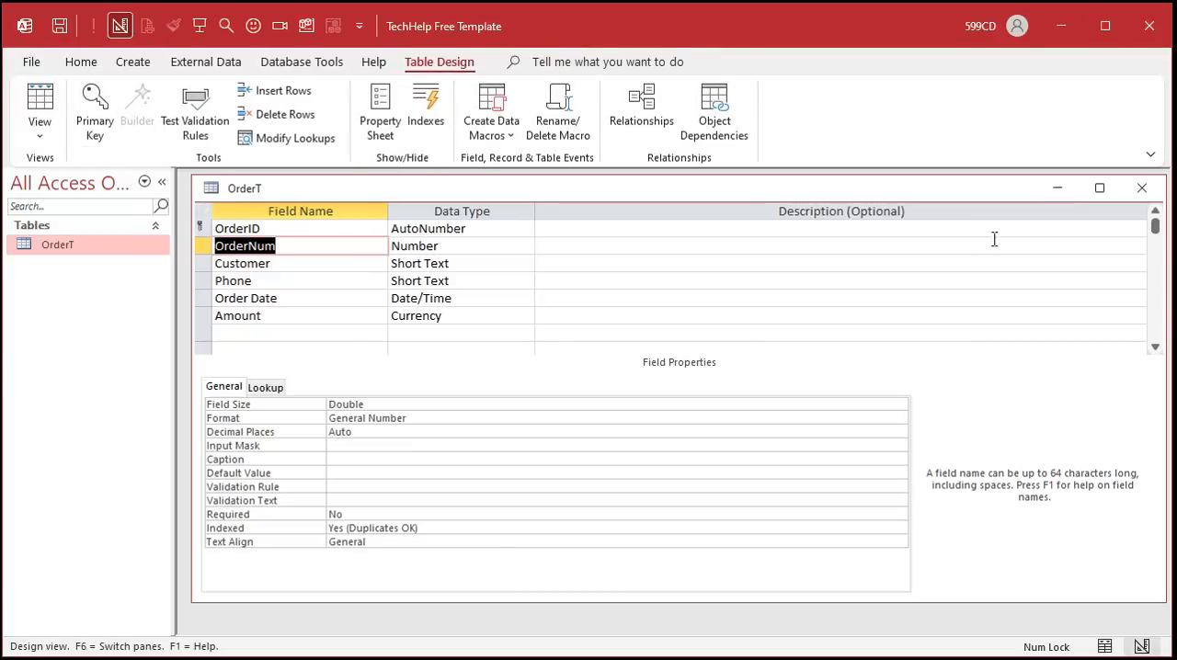
click(1142, 187)
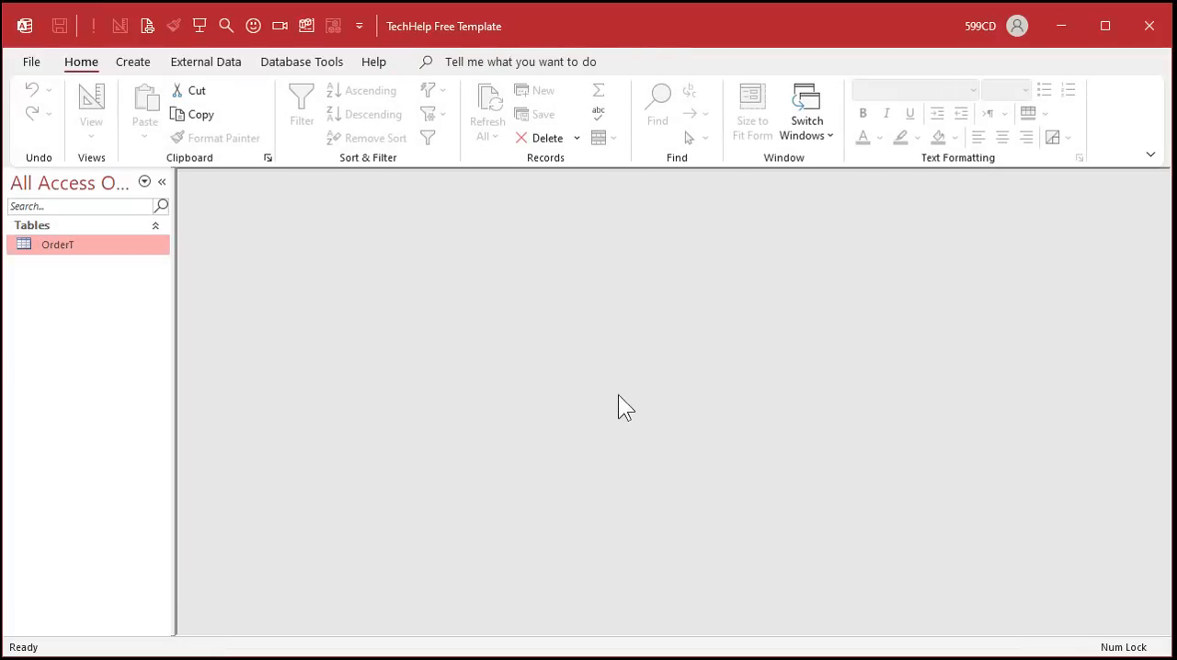
- Create a new table design with an AutoNumber field CustomerID and a Short Text field CustomerName
click(147, 67)
click(156, 109)
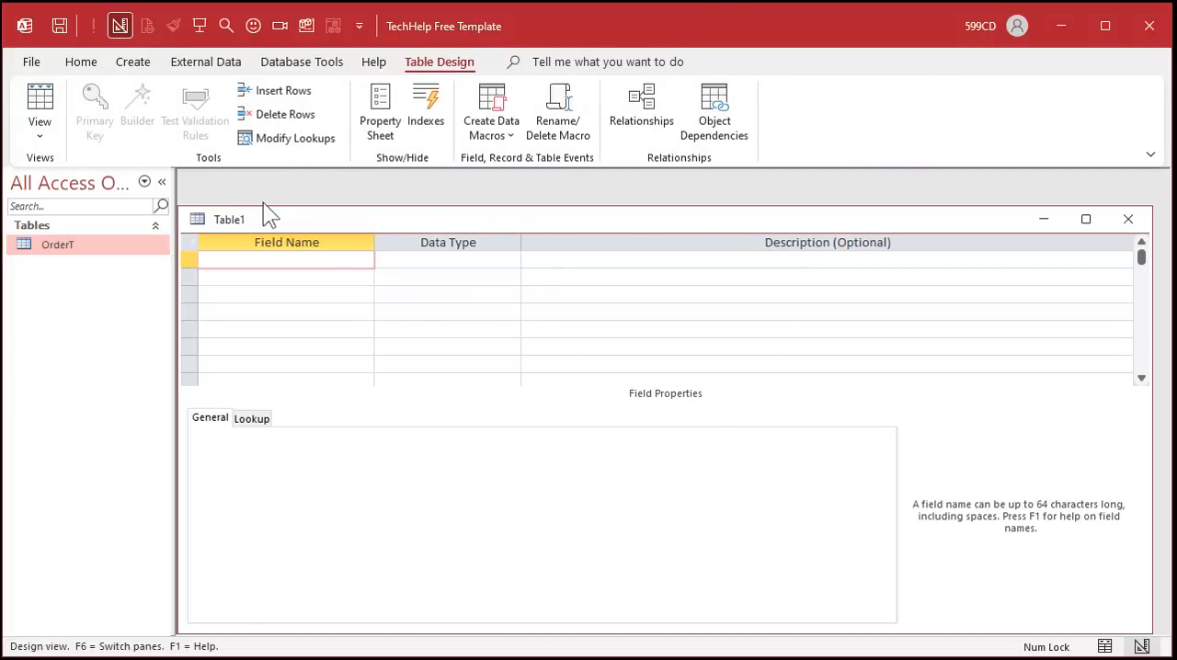
drag(263, 215, 294, 197)
text(Cu)
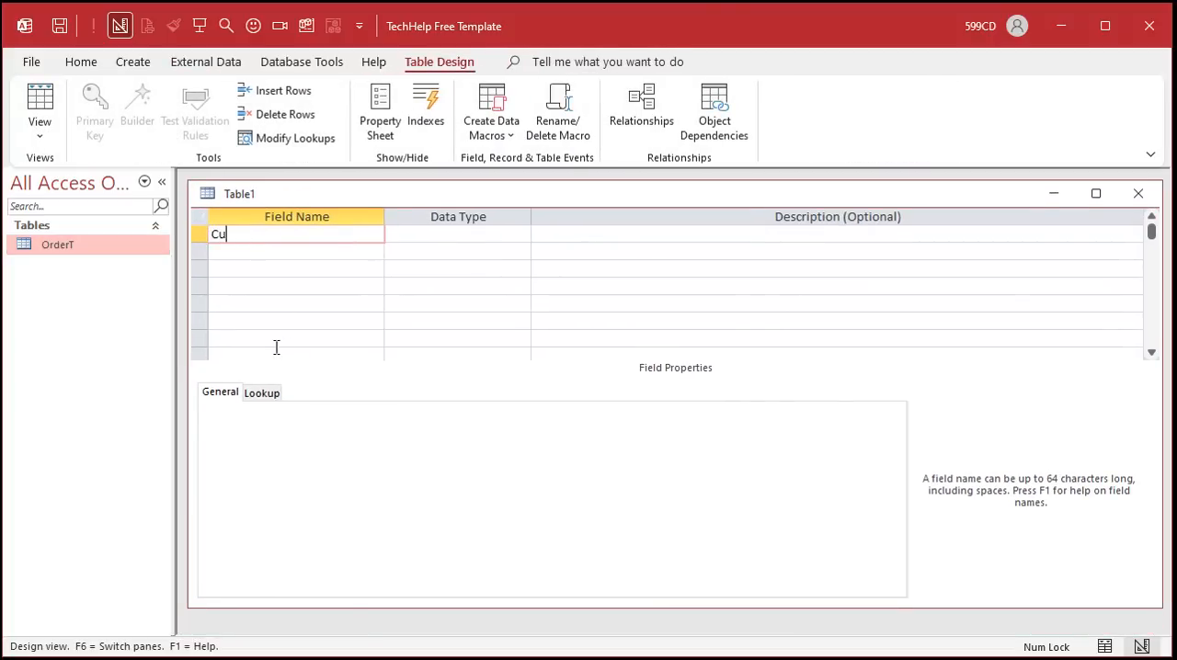
text(stomerID)
key(Tab)
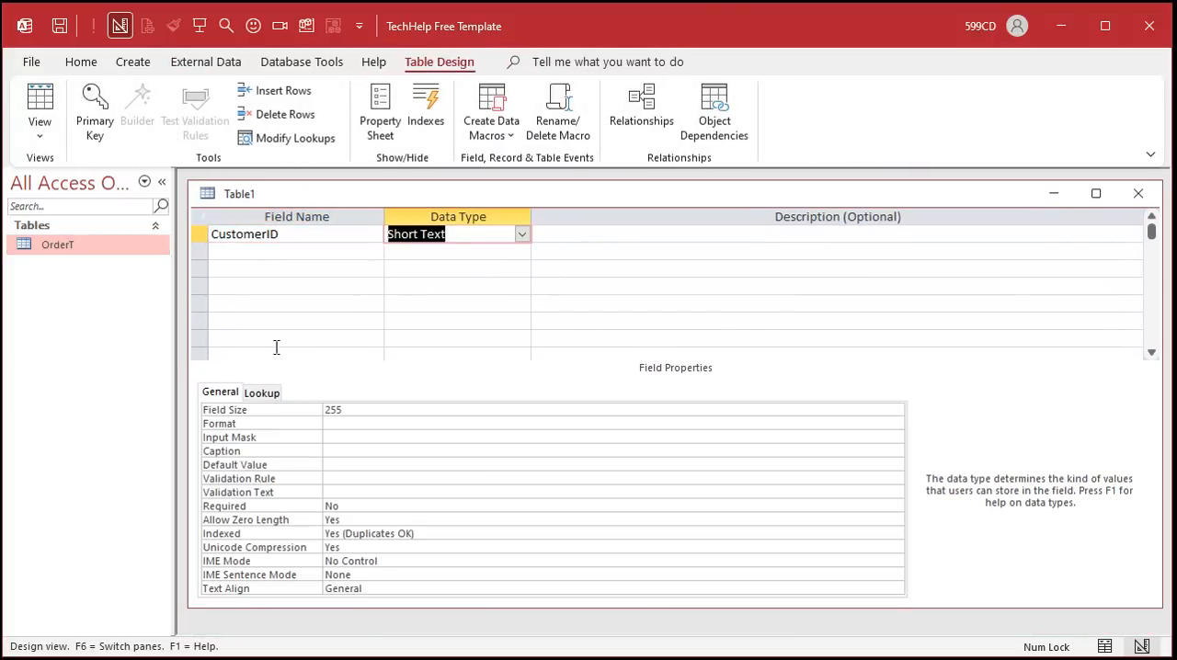
text(autoNumber)
key(Tab)
key(Tab)
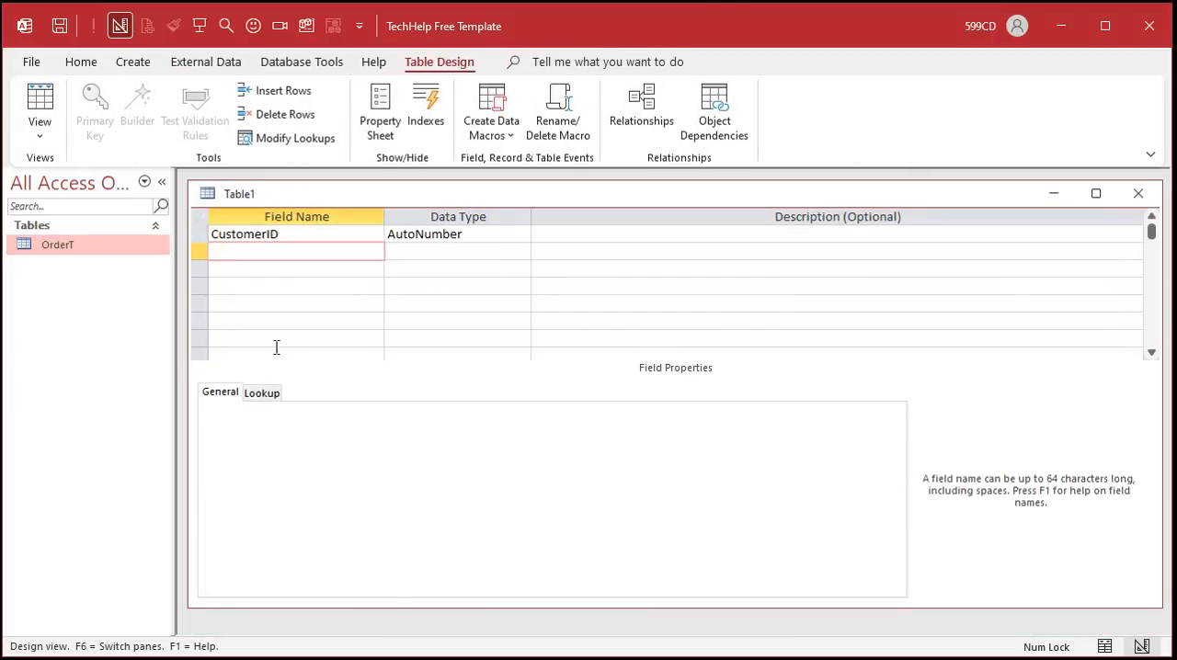
text(CustomerName)
key(Tab)
key(Tab)
key(Tab)
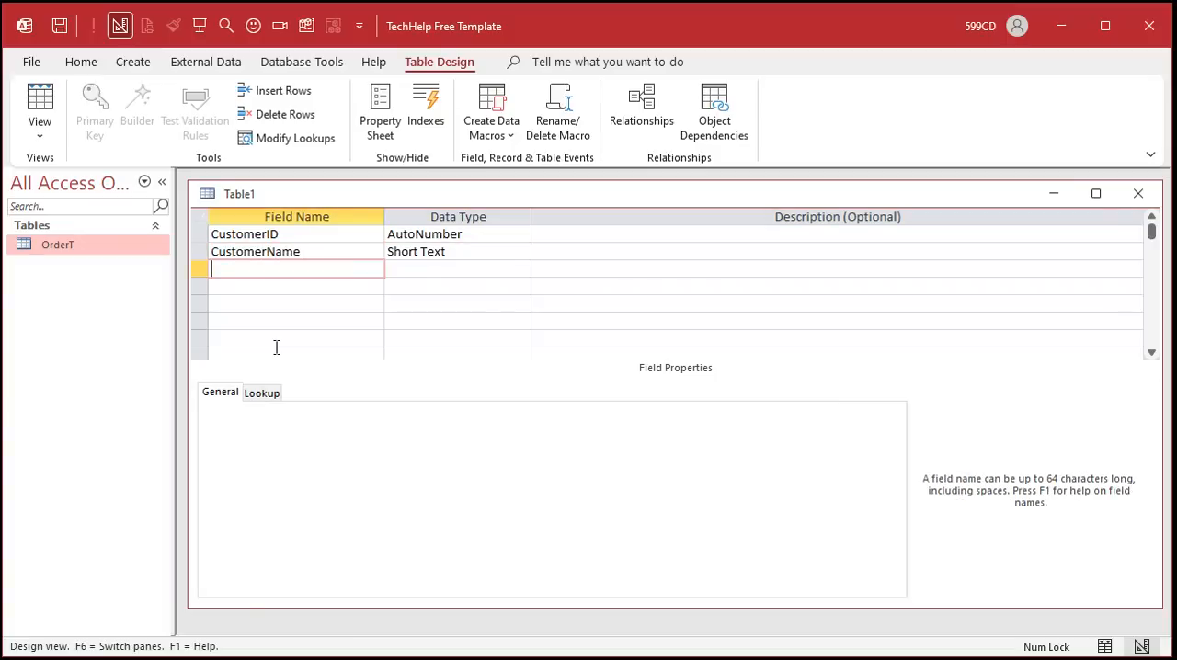
- Check the Customer column in OrderT, then add a Short Text field named Phone to the new table
double_click(67, 241)
click(411, 244)
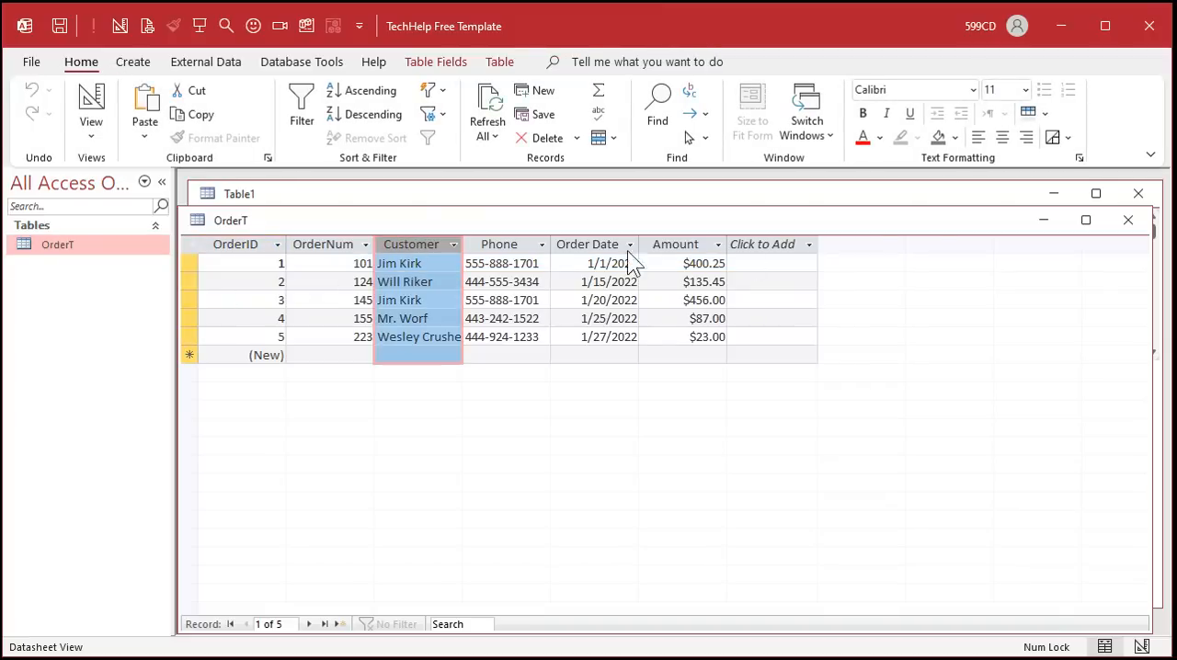
click(1131, 223)
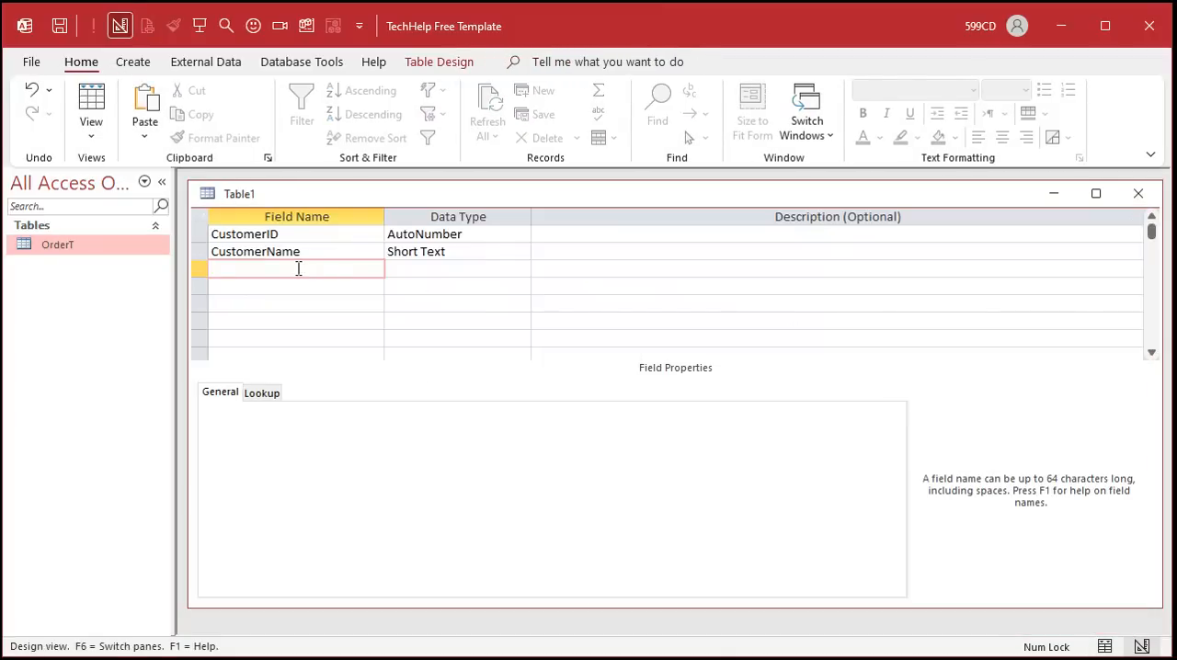
text(Phone)
key(Tab)
key(Tab)
key(Tab)
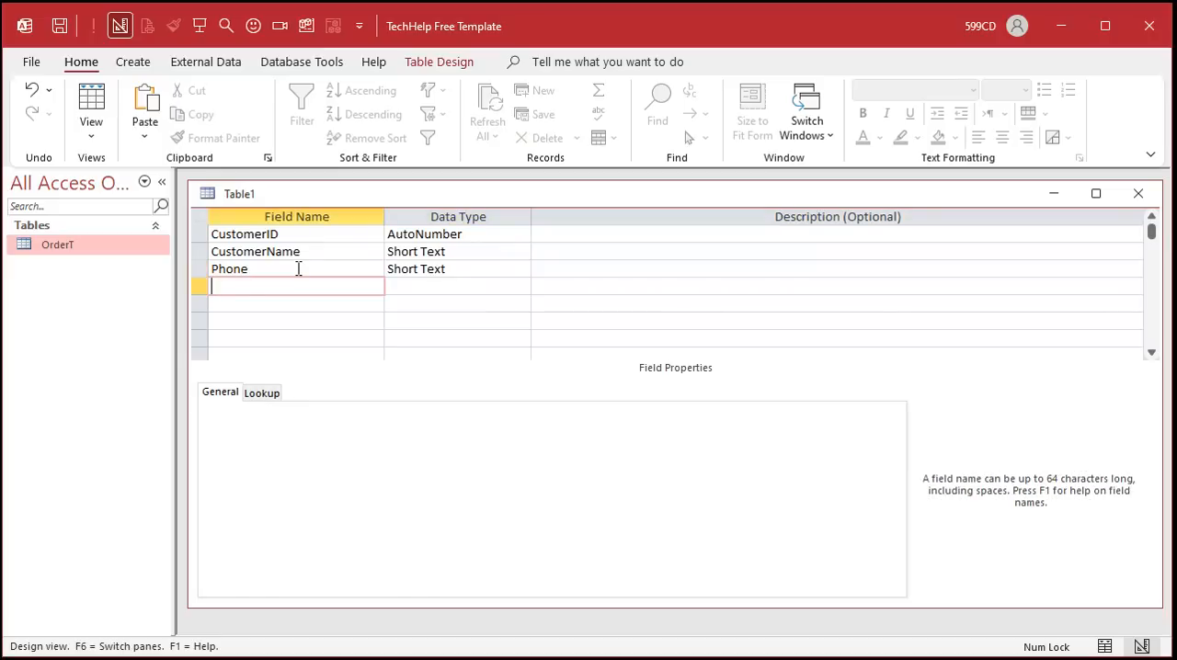
- Compare with OrderT's Phone column, then set the new Phone field's Indexed property to Yes (No Duplicates)
double_click(60, 243)
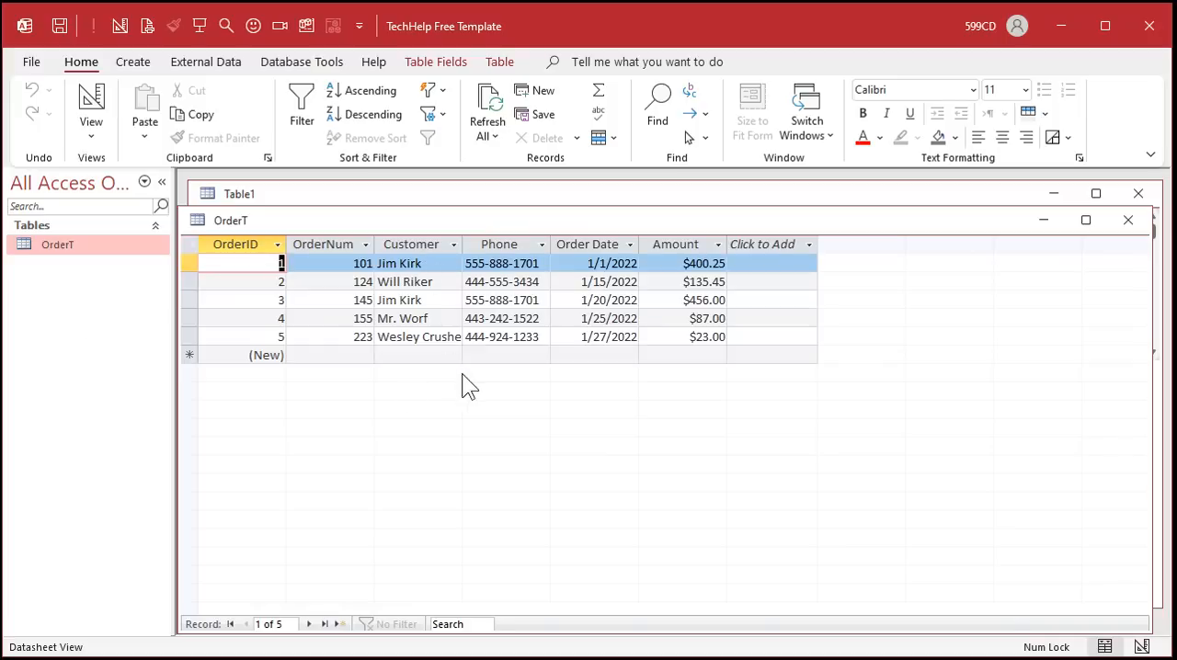
click(513, 244)
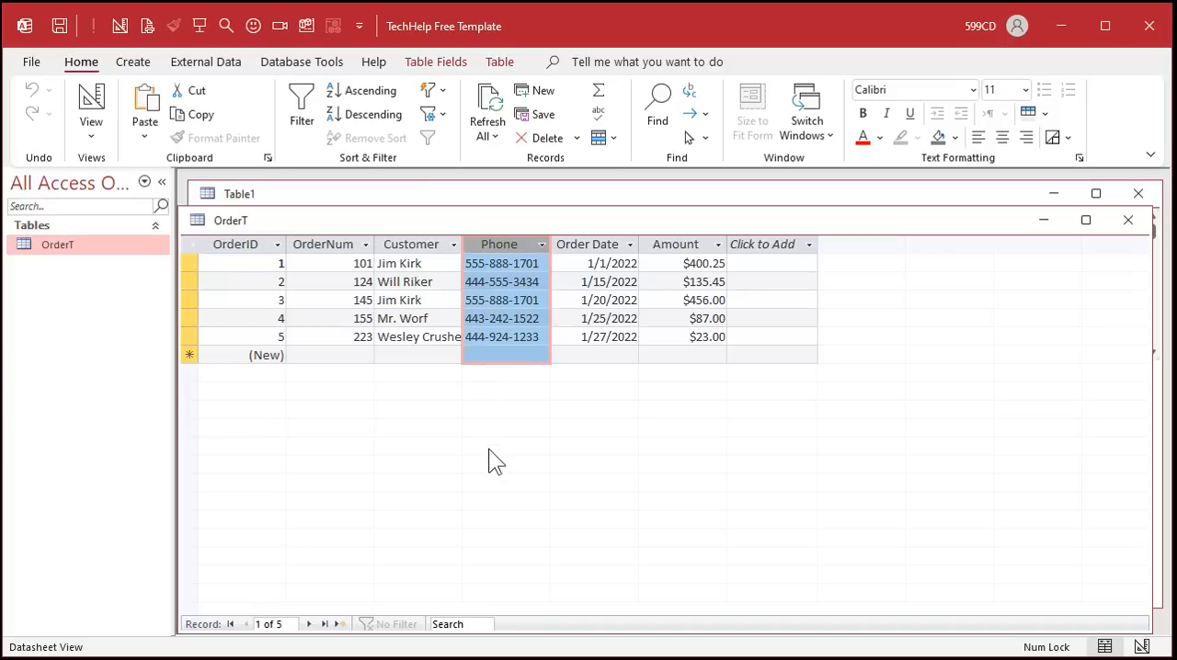
click(556, 195)
click(334, 269)
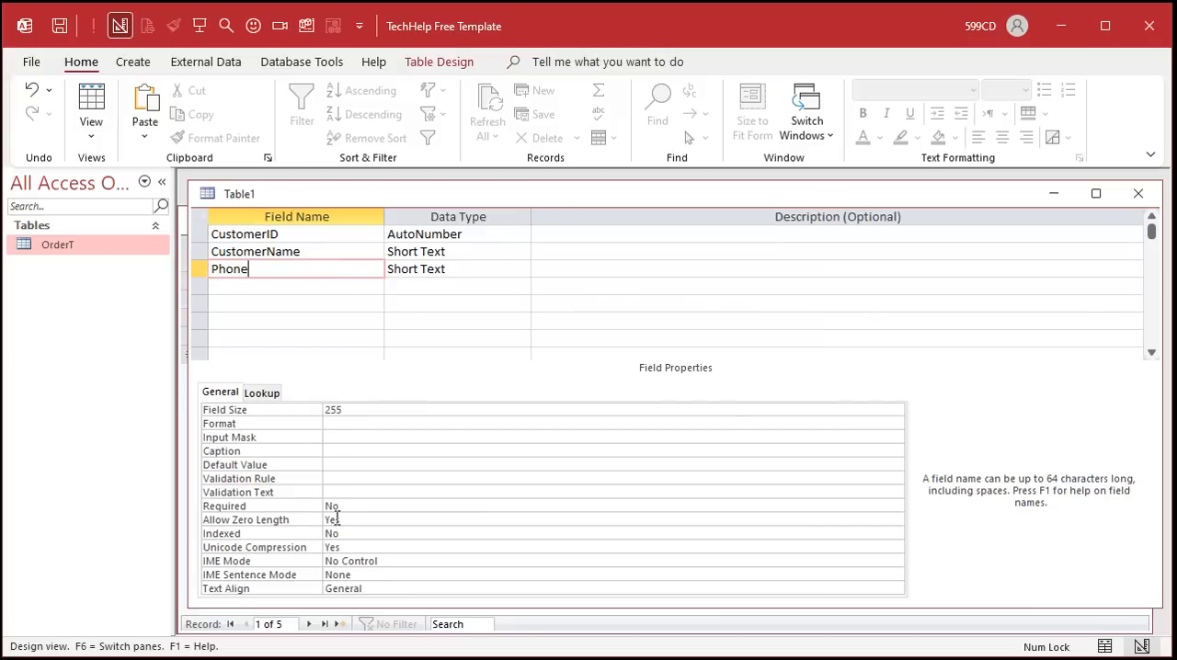
click(372, 533)
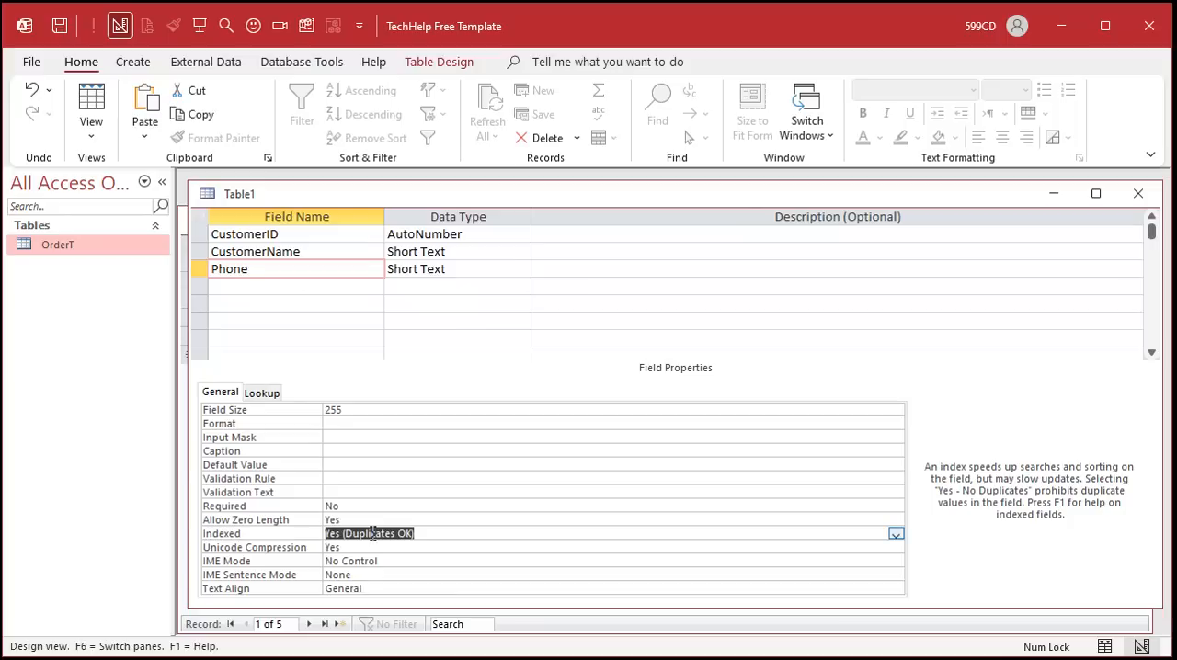
double_click(430, 532)
- Save the new table as CustomerT, let Access add a primary key, and close both open tables
key(ctrl+s)
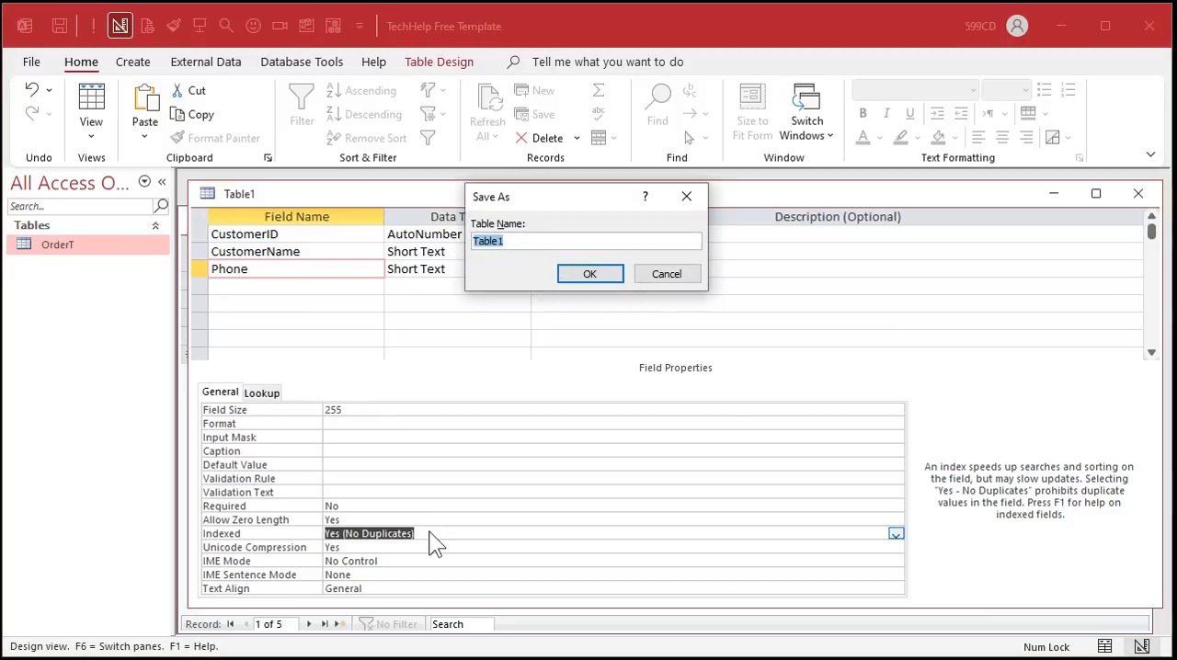
text(CustomerT)
key(Return)
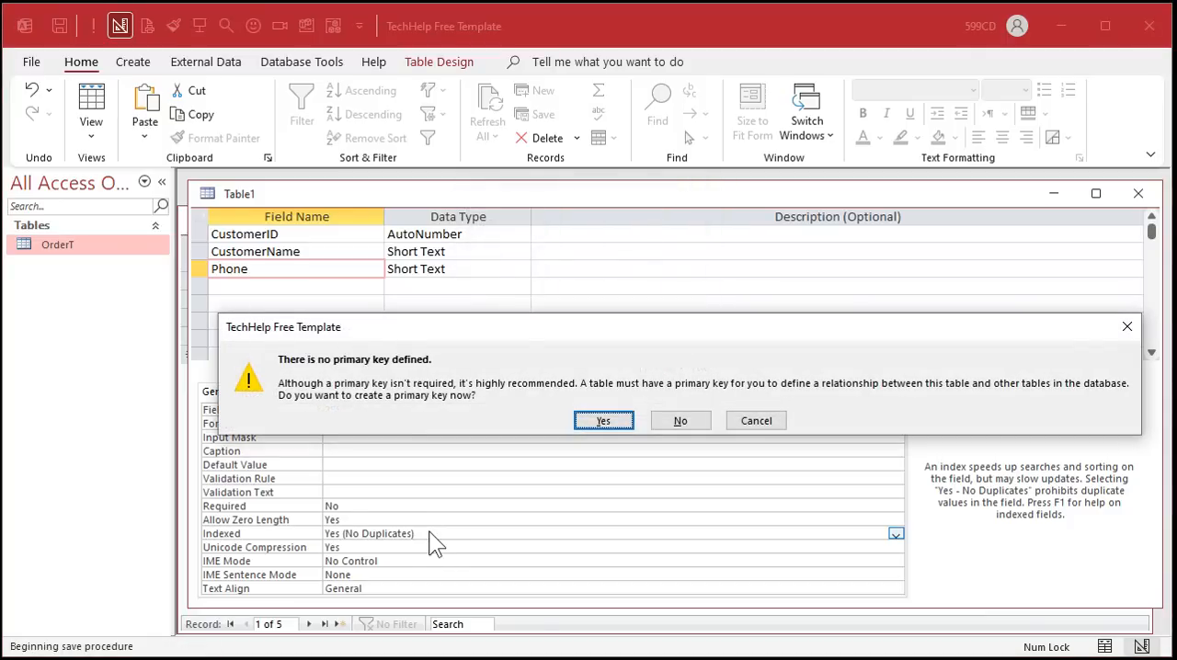
click(599, 419)
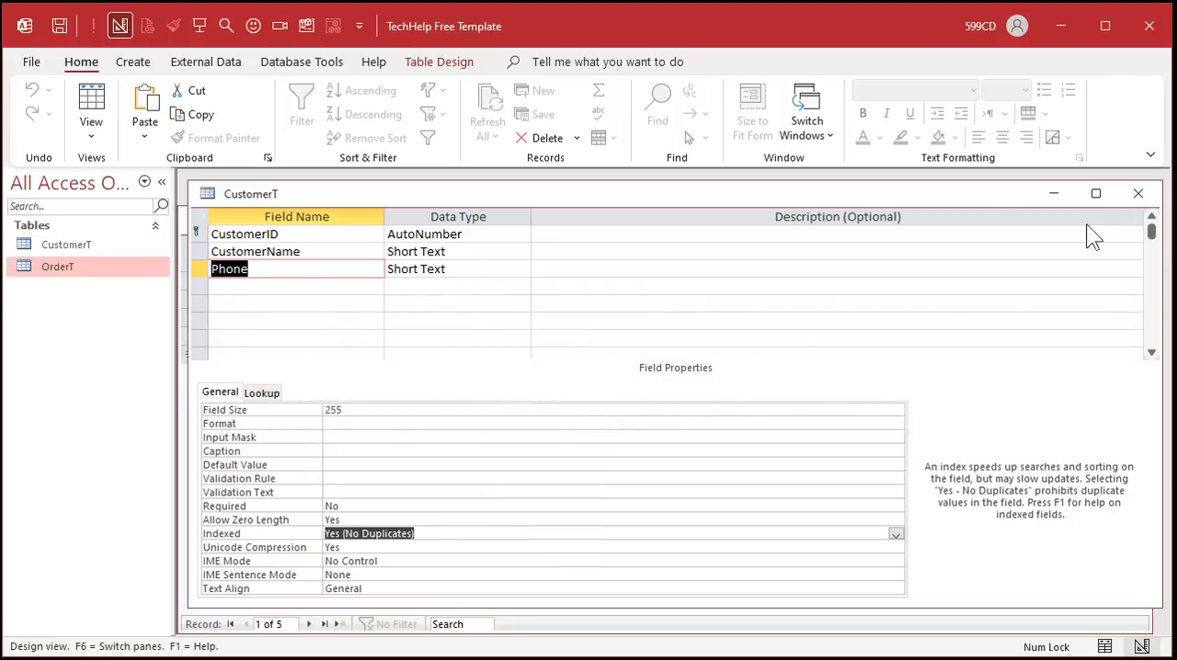
click(1137, 195)
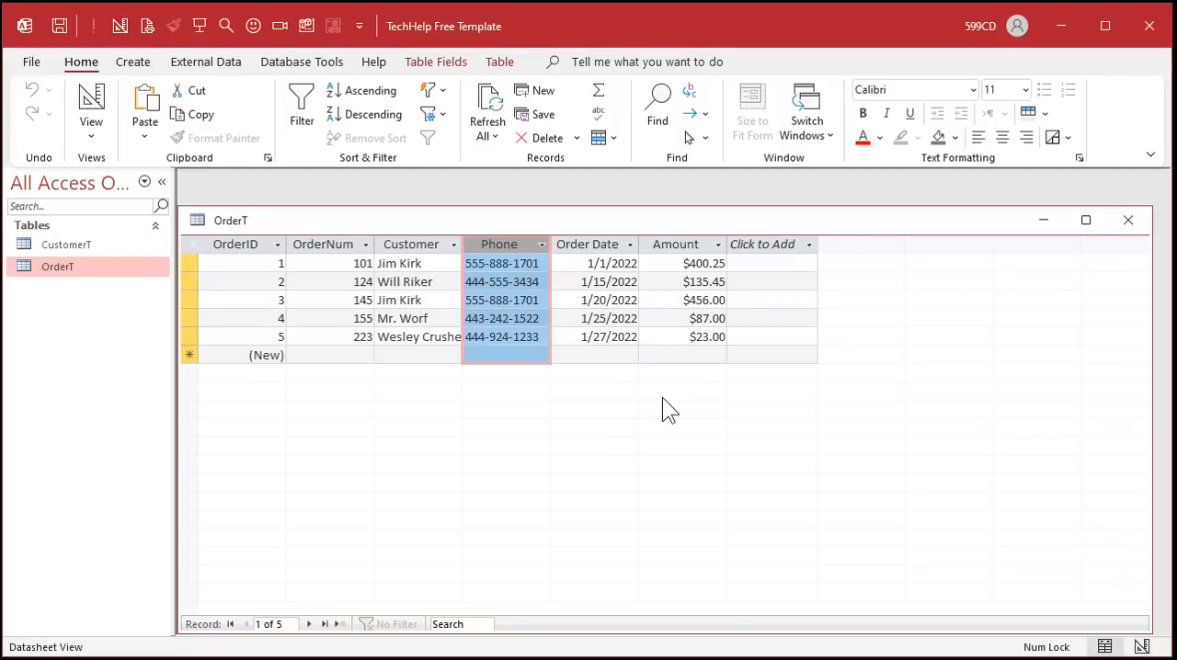
click(1129, 221)
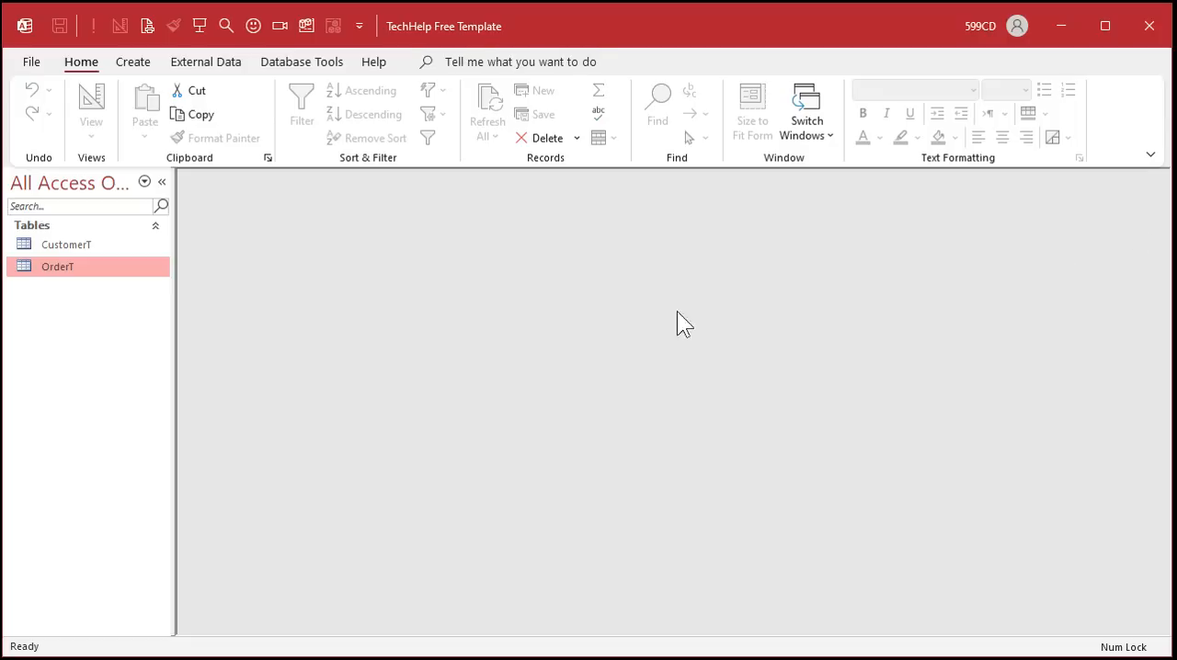
- Create a new query design on OrderT and make it an Append query targeting CustomerT
click(132, 65)
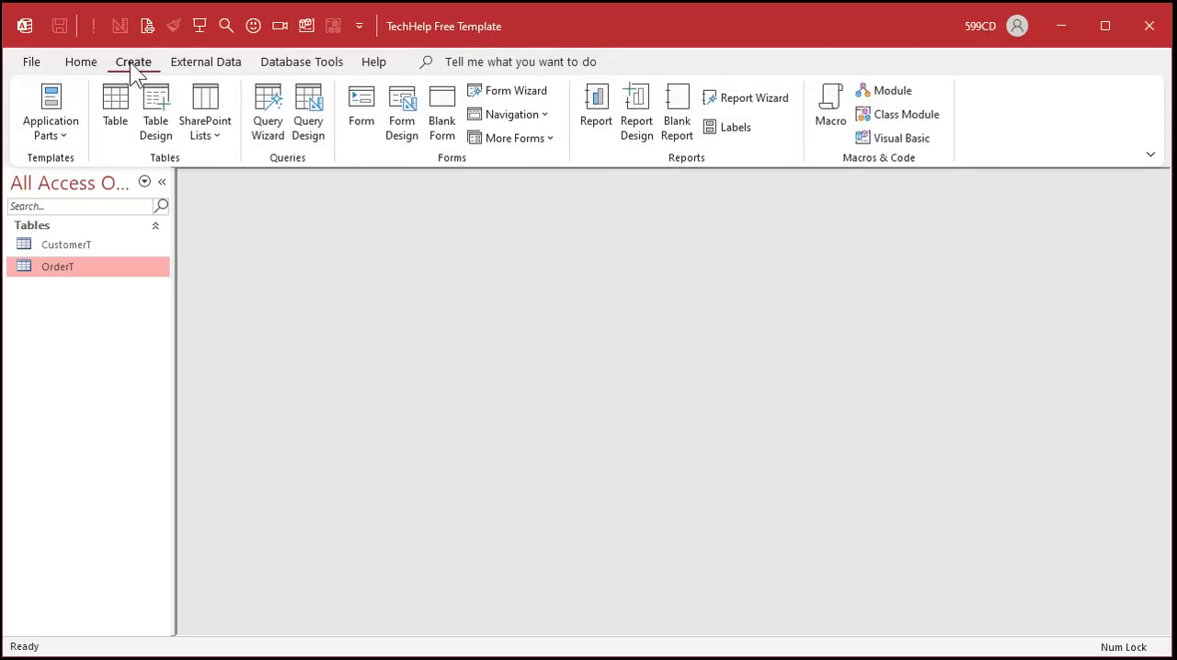
click(308, 123)
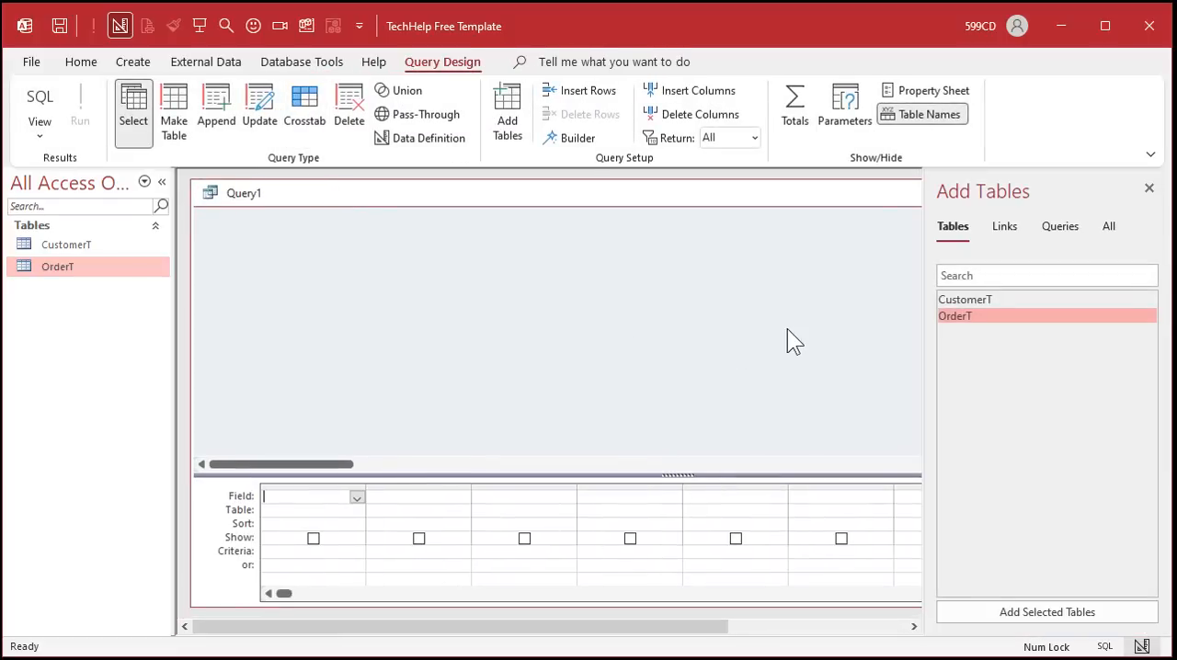
double_click(990, 324)
click(1149, 188)
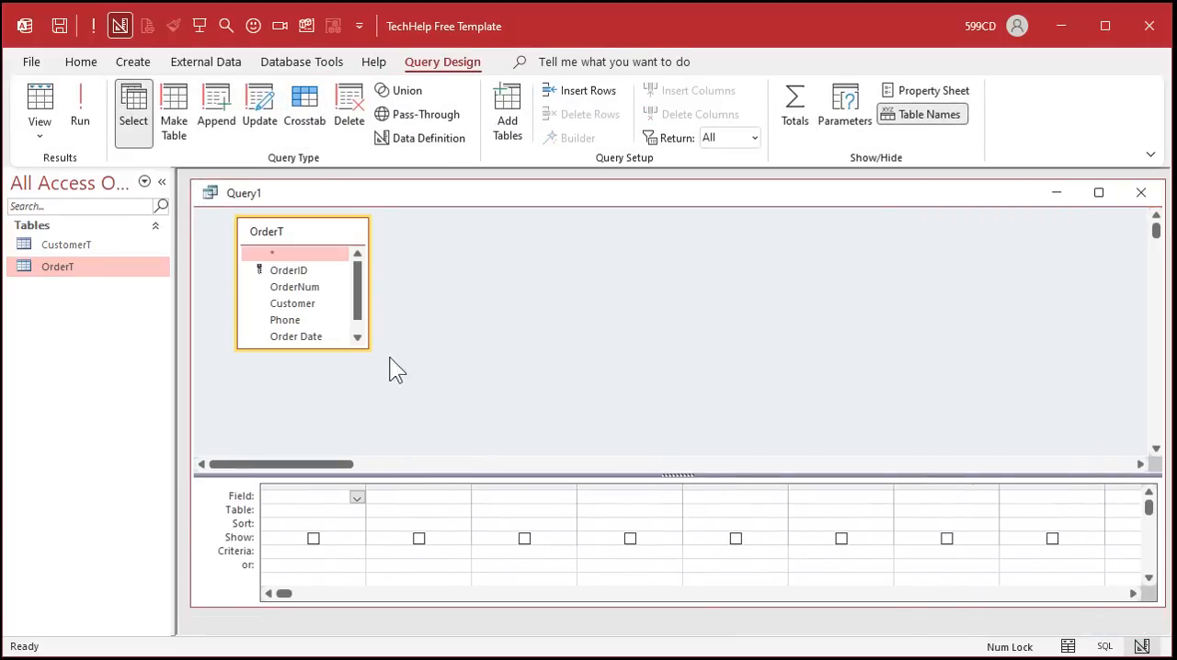
drag(368, 347, 448, 425)
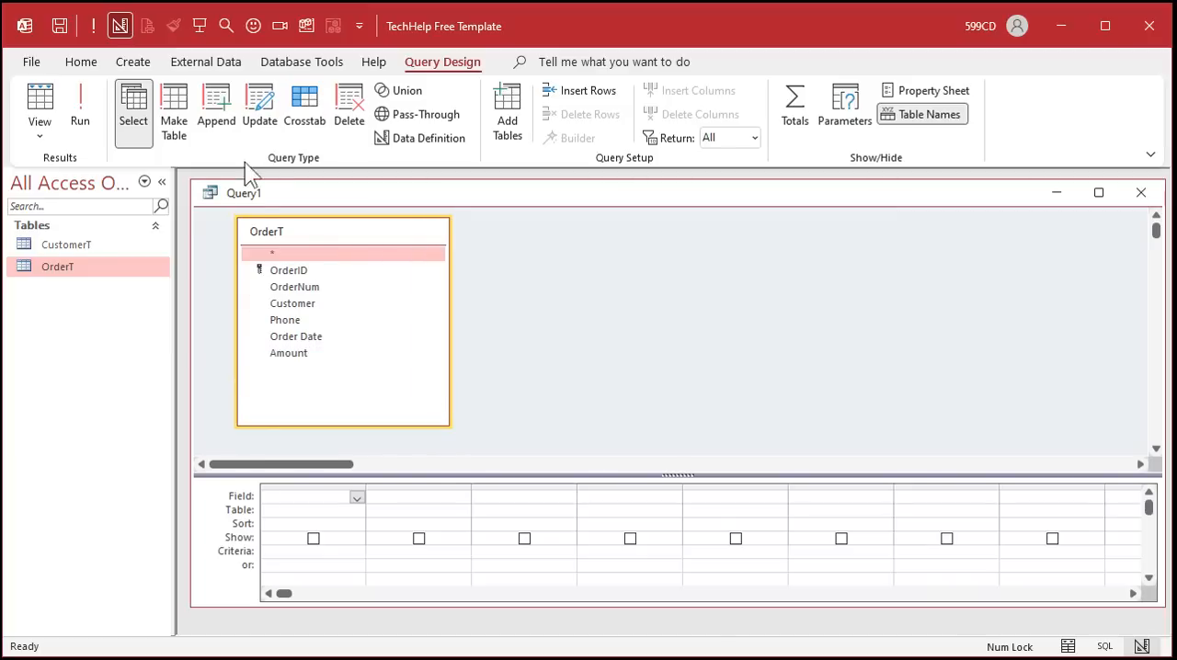
click(228, 127)
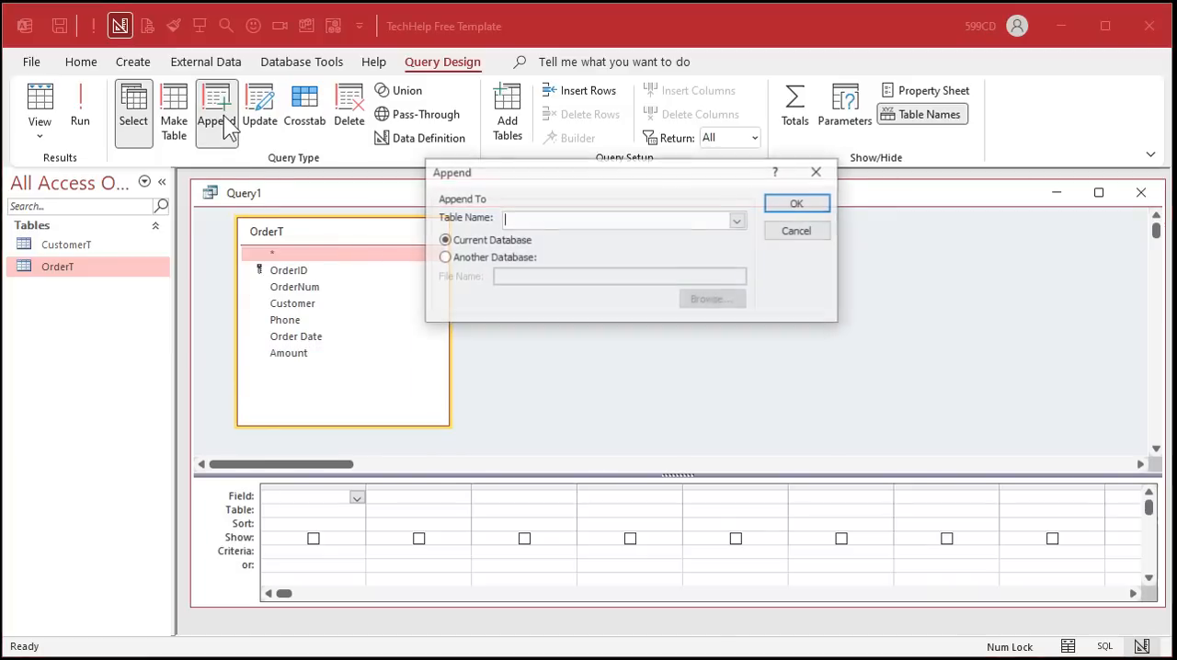
click(739, 219)
click(678, 237)
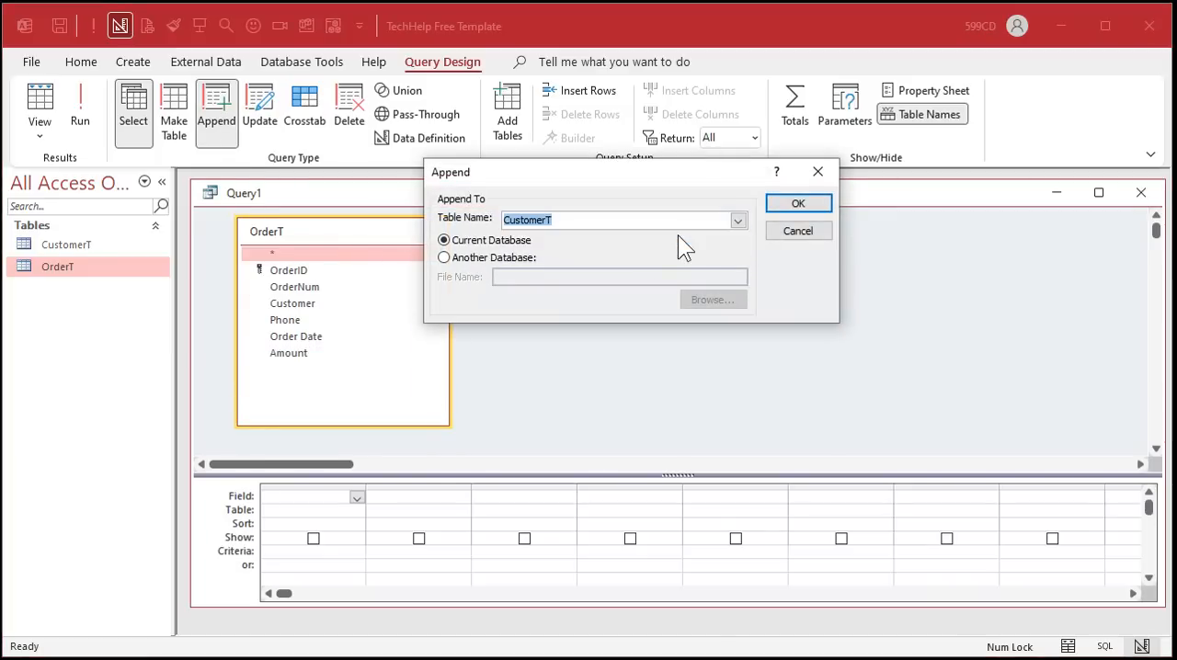
click(808, 204)
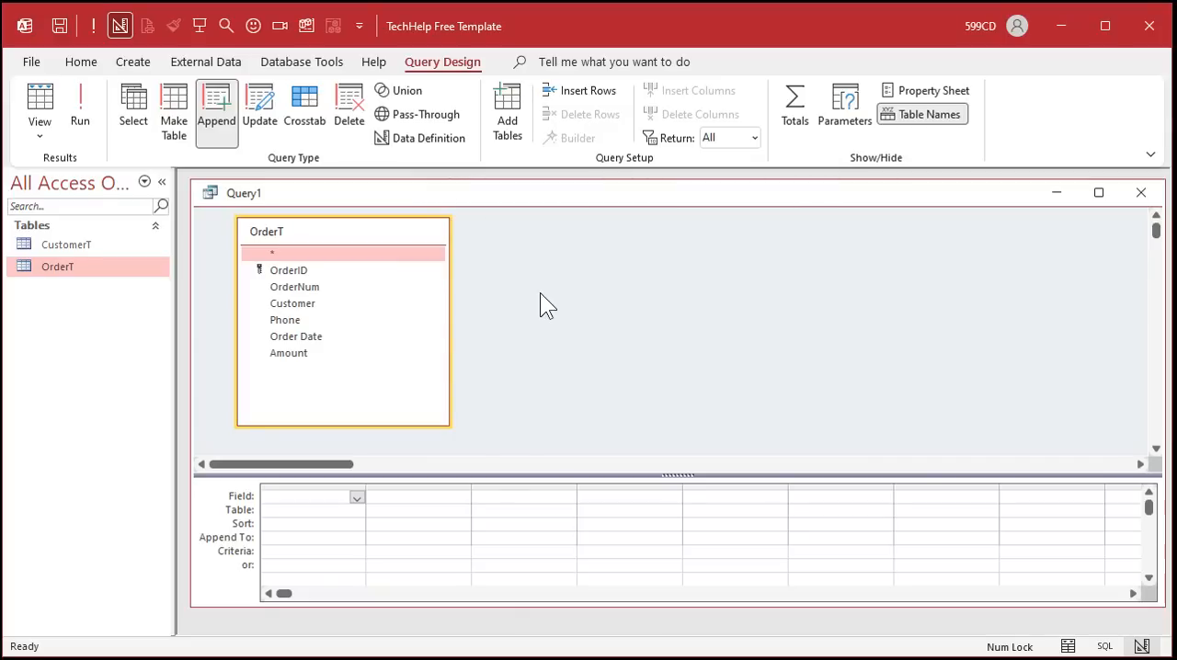
- Add the Customer and Phone fields, appending them to CustomerName and Phone respectively
double_click(317, 311)
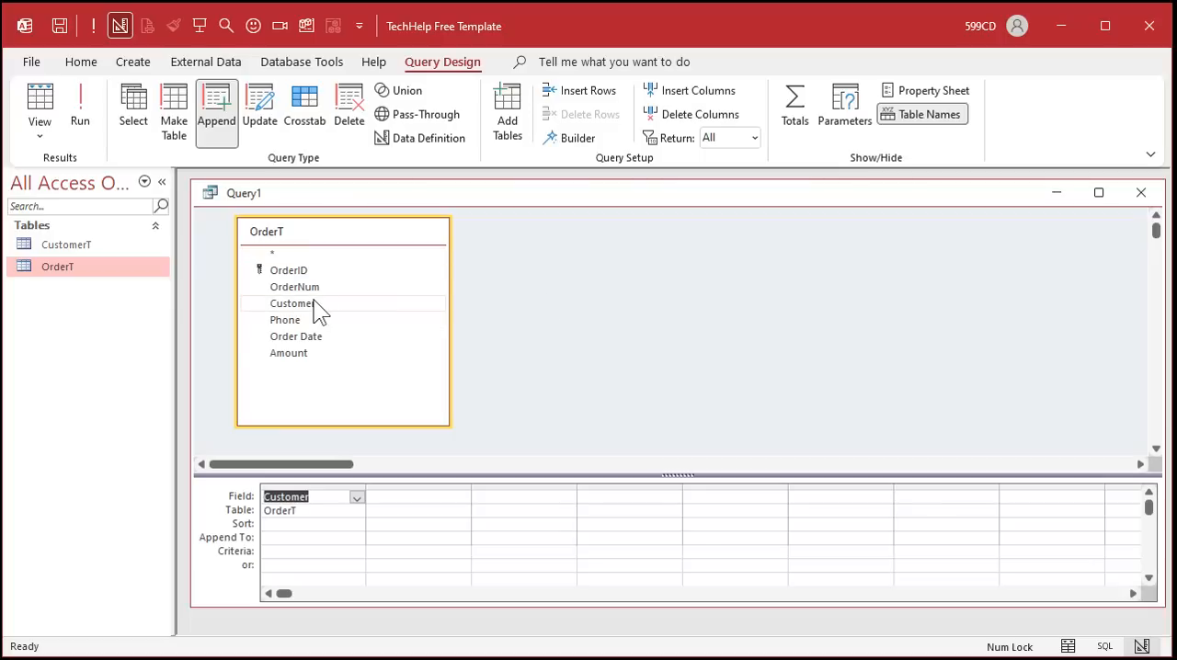
click(337, 535)
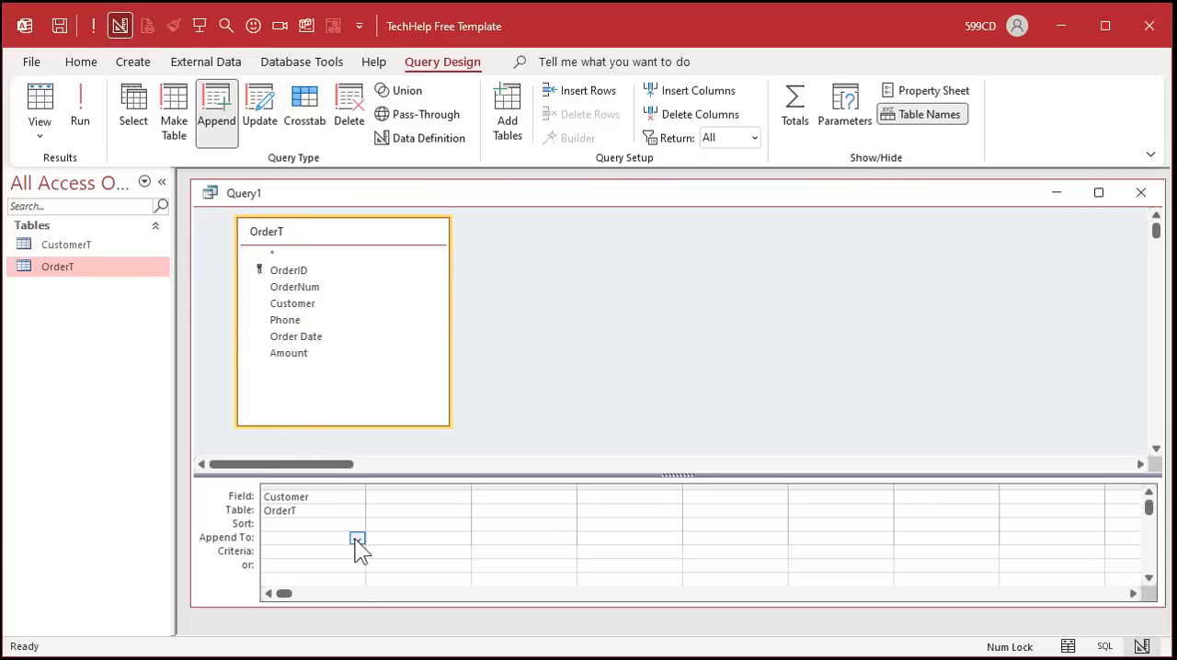
click(357, 538)
click(350, 579)
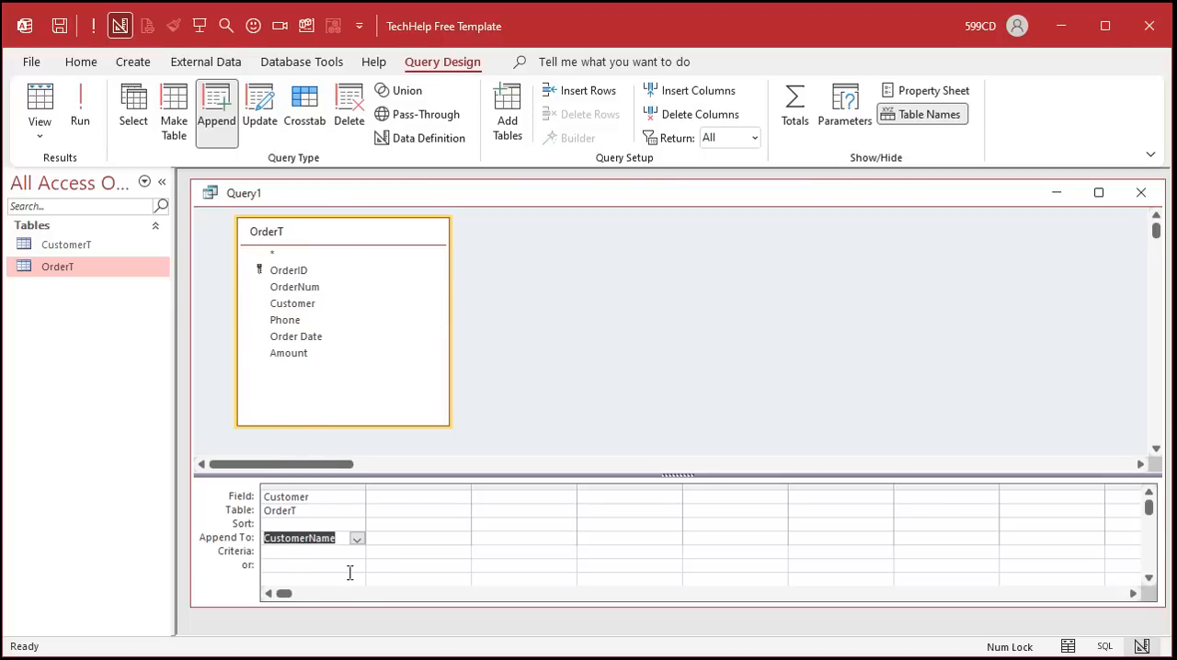
double_click(336, 321)
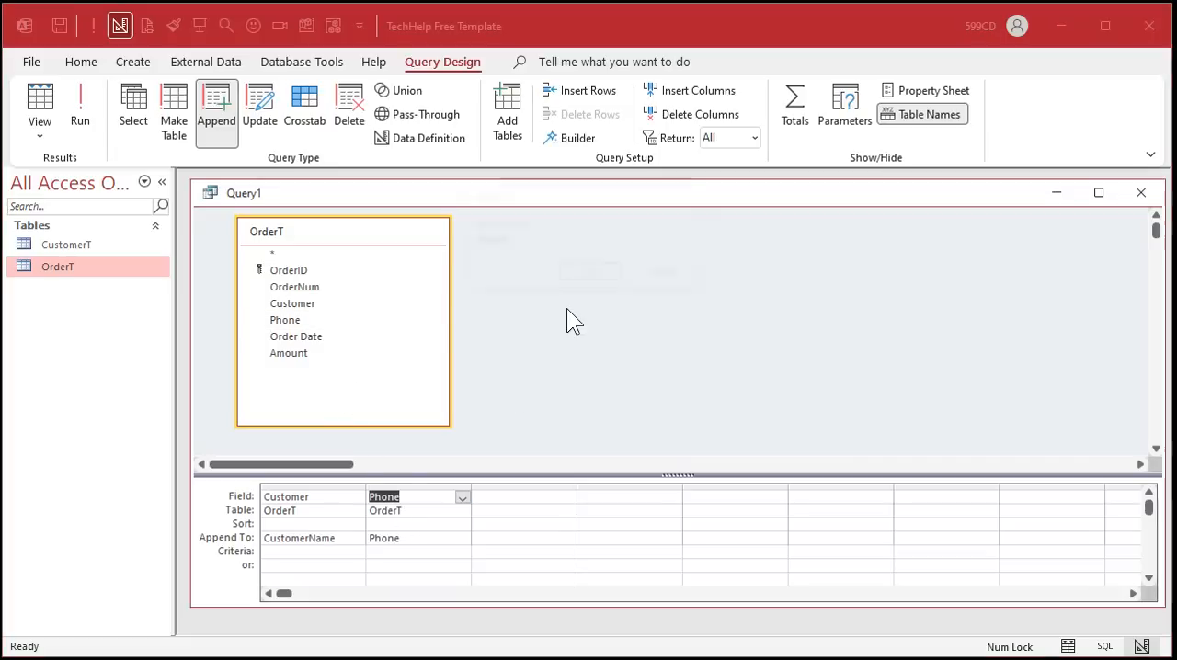
- Save the query as AppendQ and run it, appending the records anyway
key(ctrl+s)
text(AppendQ)
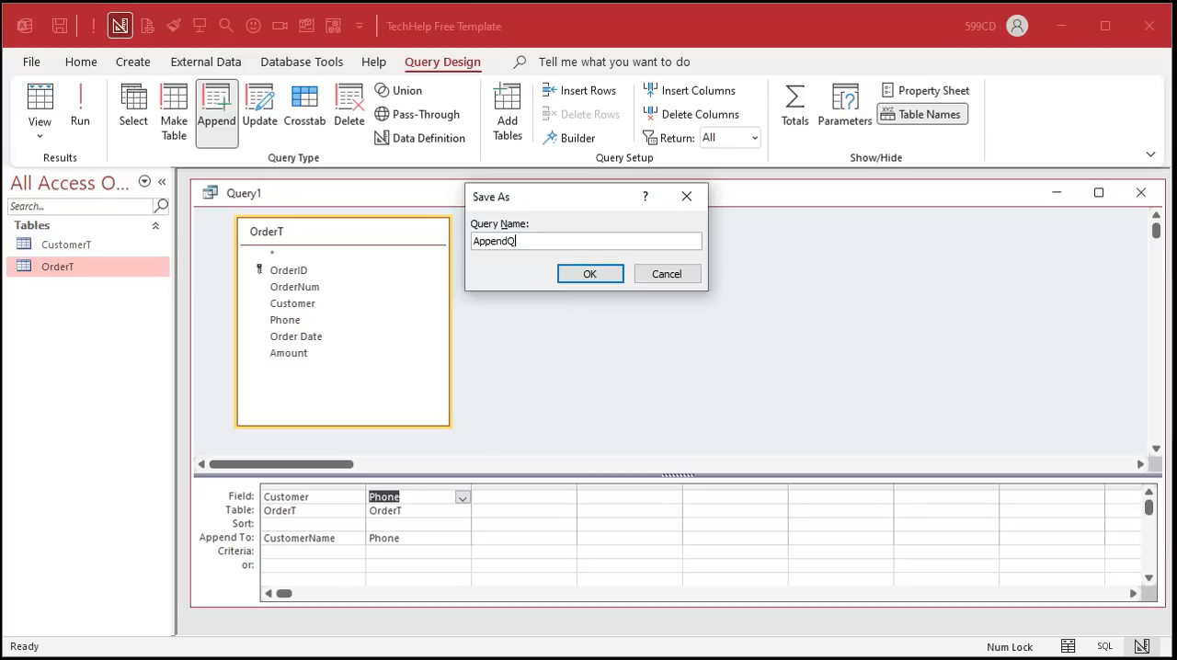
key(Return)
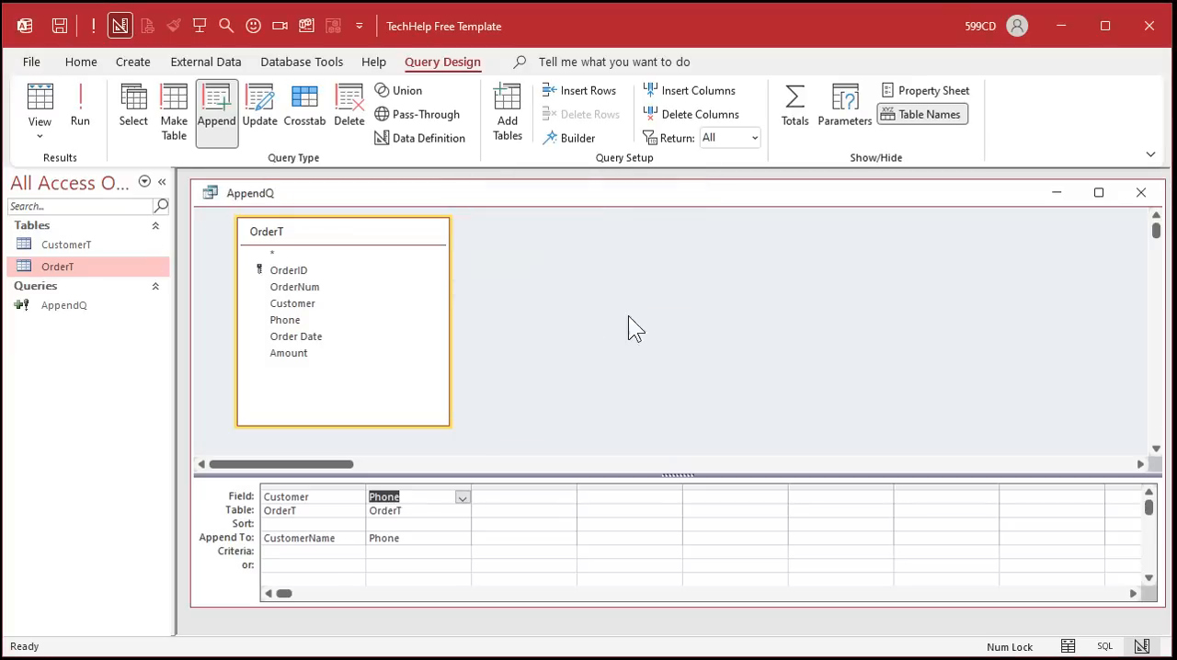
click(86, 104)
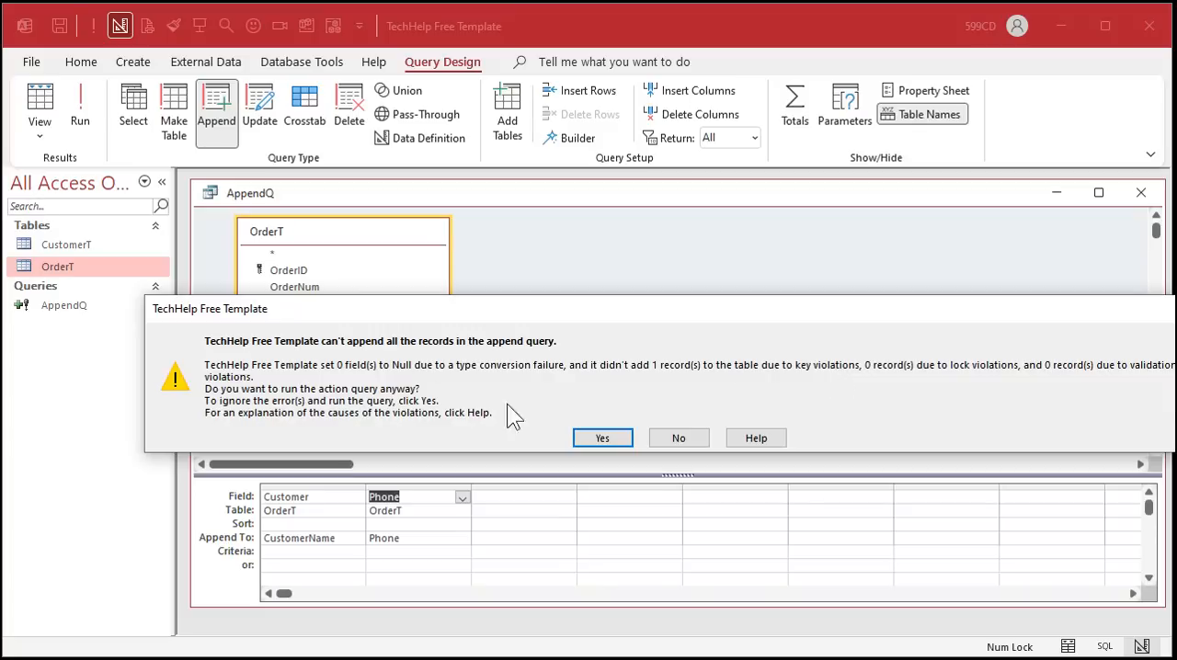
click(602, 439)
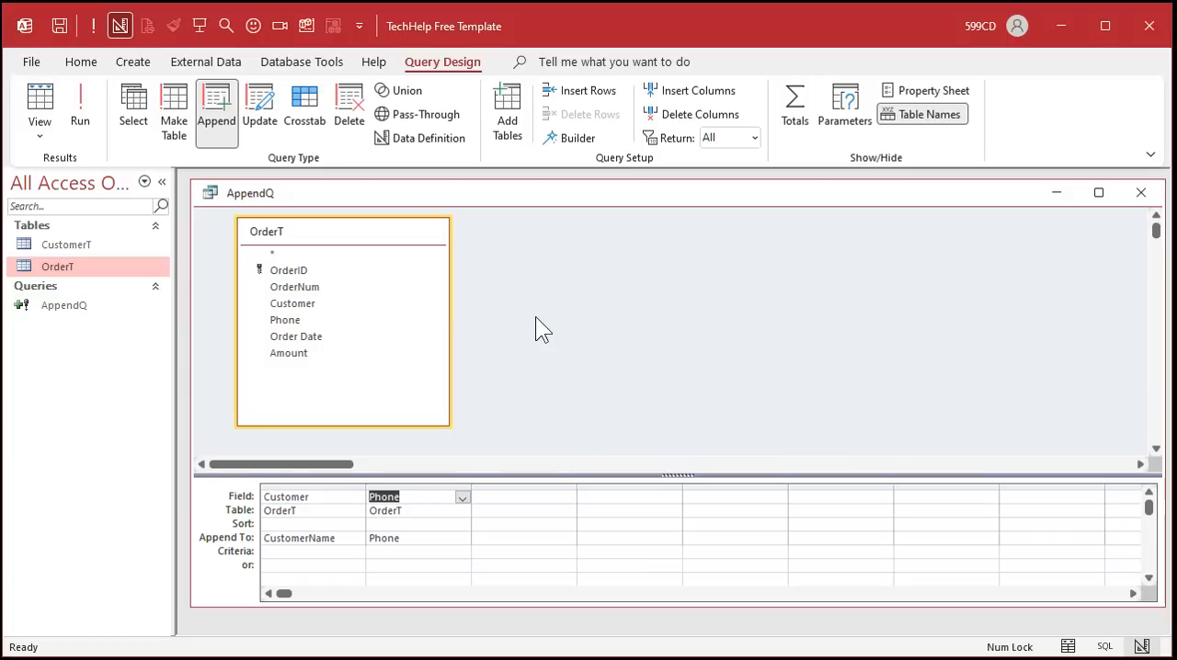
- Open CustomerT, widen the CustomerName column, close the AppendQ query, and shrink the CustomerT window
double_click(66, 245)
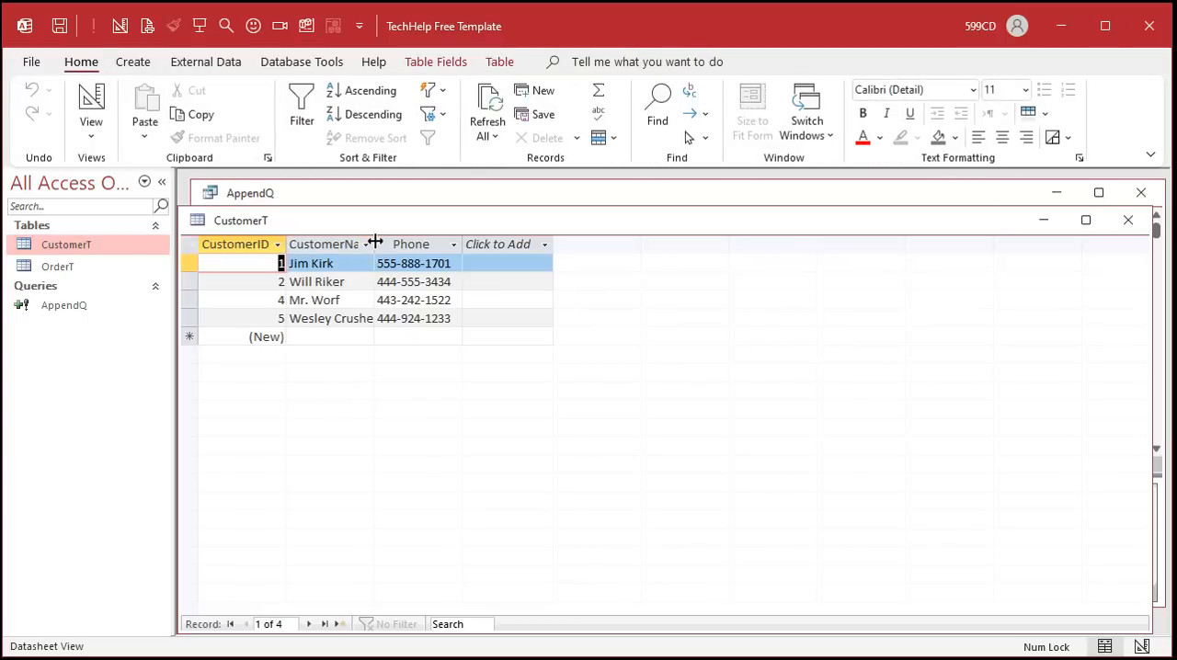
drag(373, 244, 396, 245)
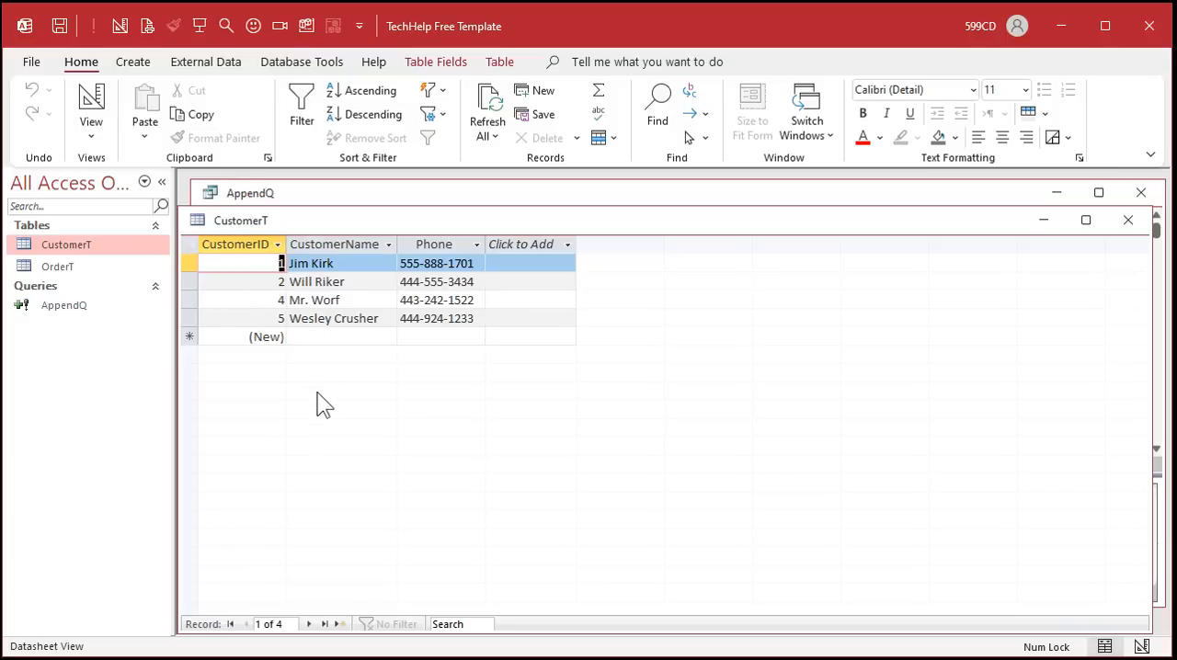
click(234, 247)
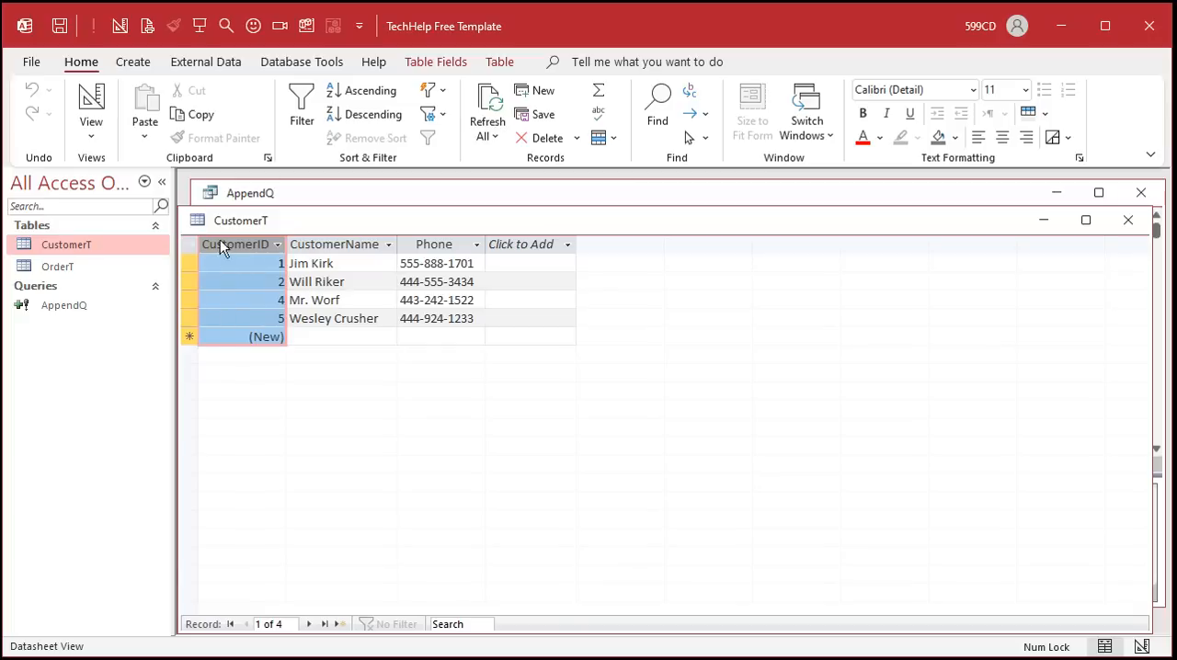
click(1141, 192)
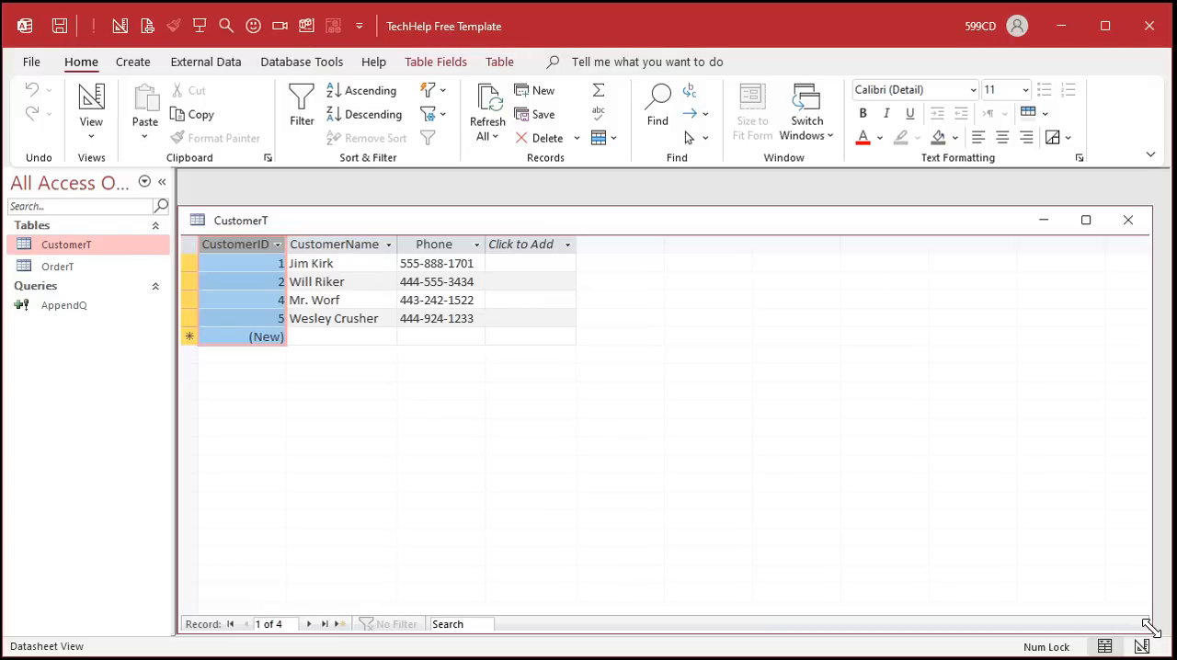
drag(1148, 629, 681, 391)
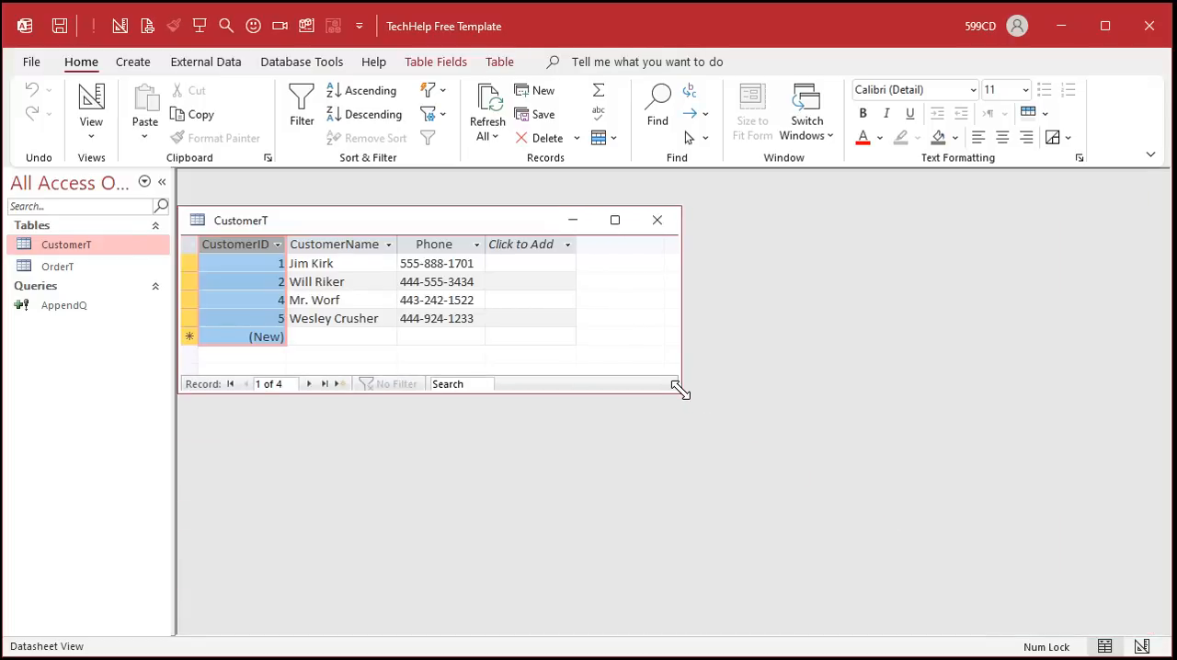
- Open OrderT beside CustomerT and compare the Phone columns of both tables
double_click(62, 269)
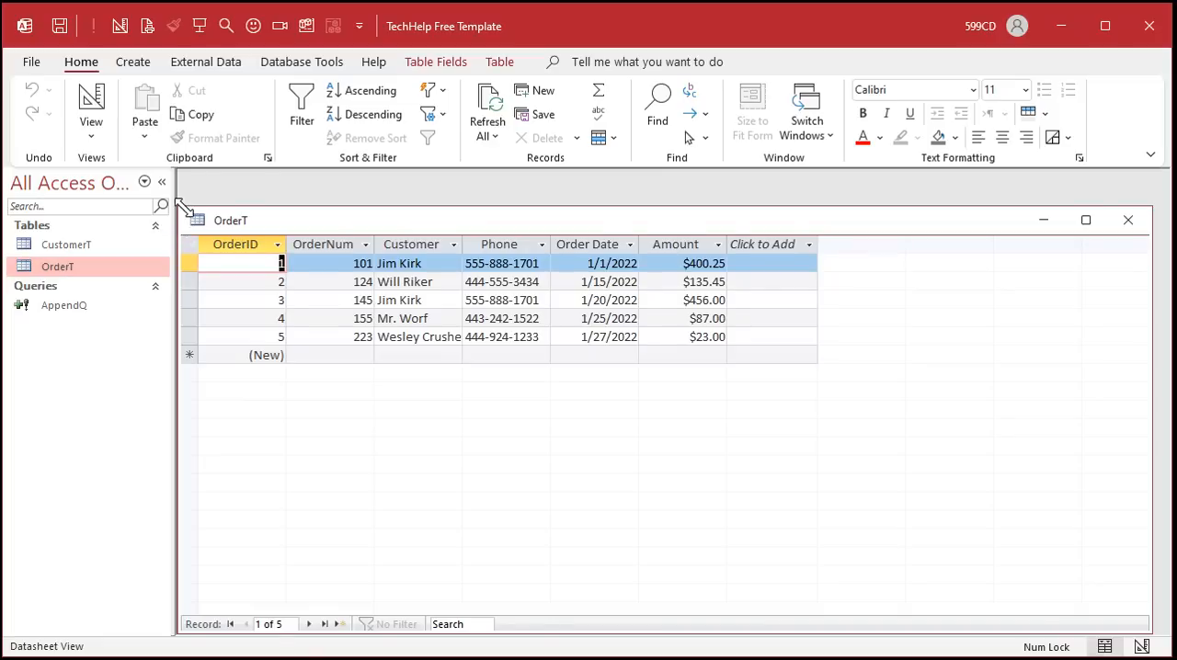
drag(179, 210, 607, 375)
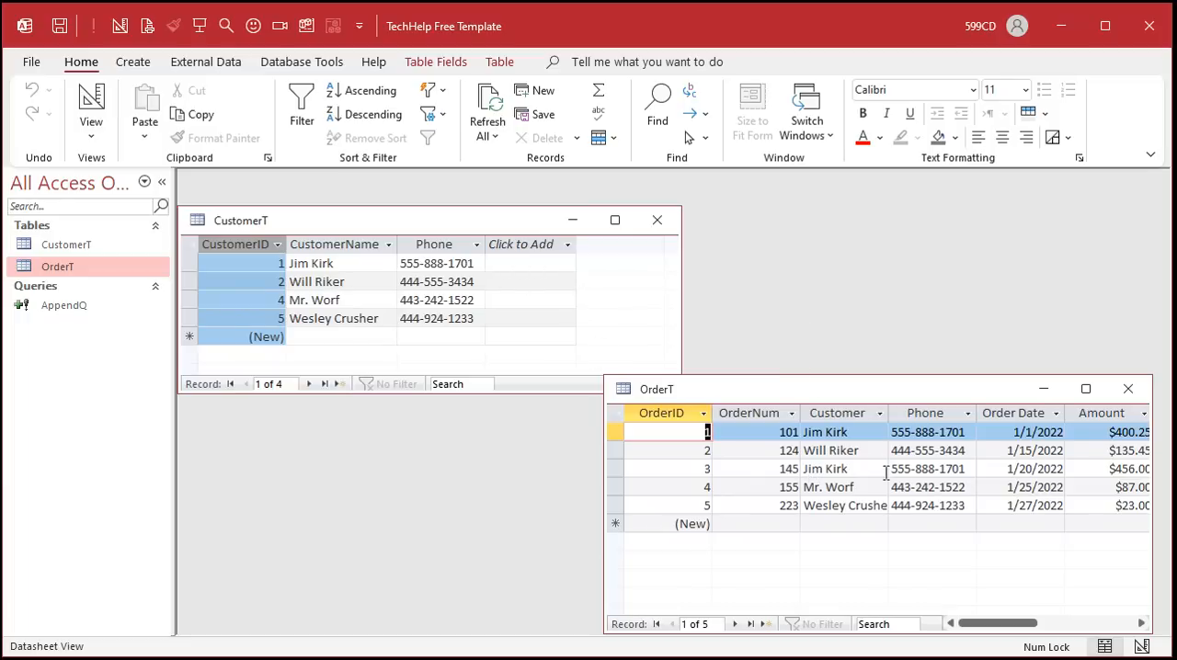
click(422, 246)
click(922, 417)
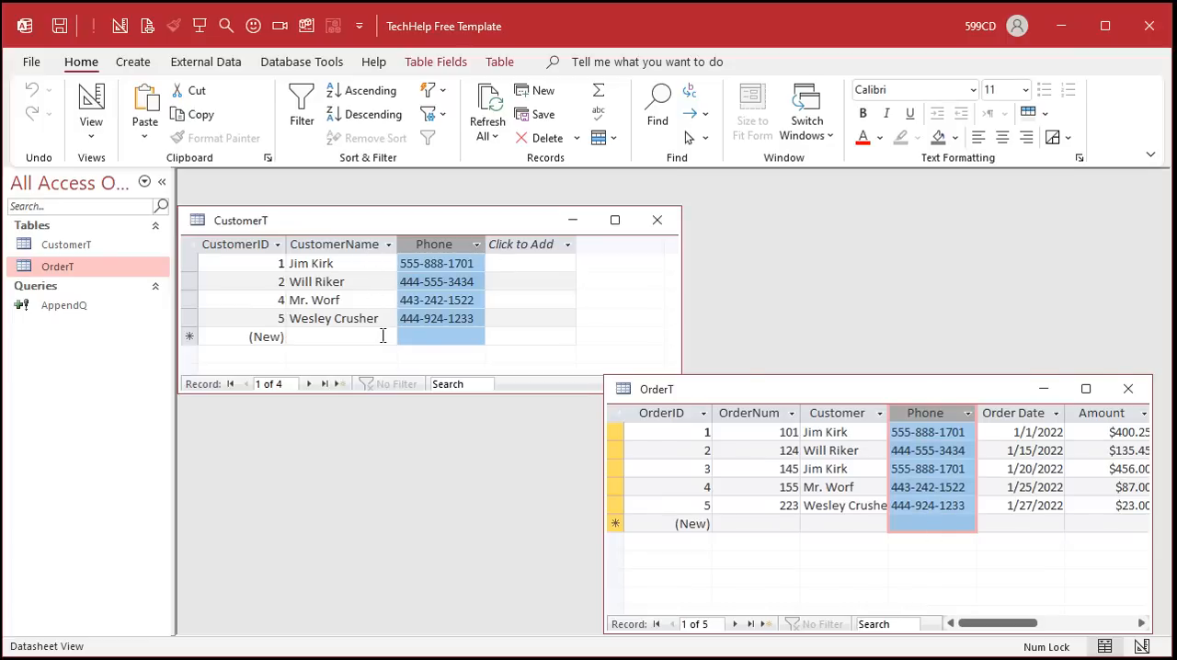
- Open OrderT in Design view and add a new CustomerID field with the Number data type
drag(828, 383, 821, 361)
right_click(798, 361)
click(880, 451)
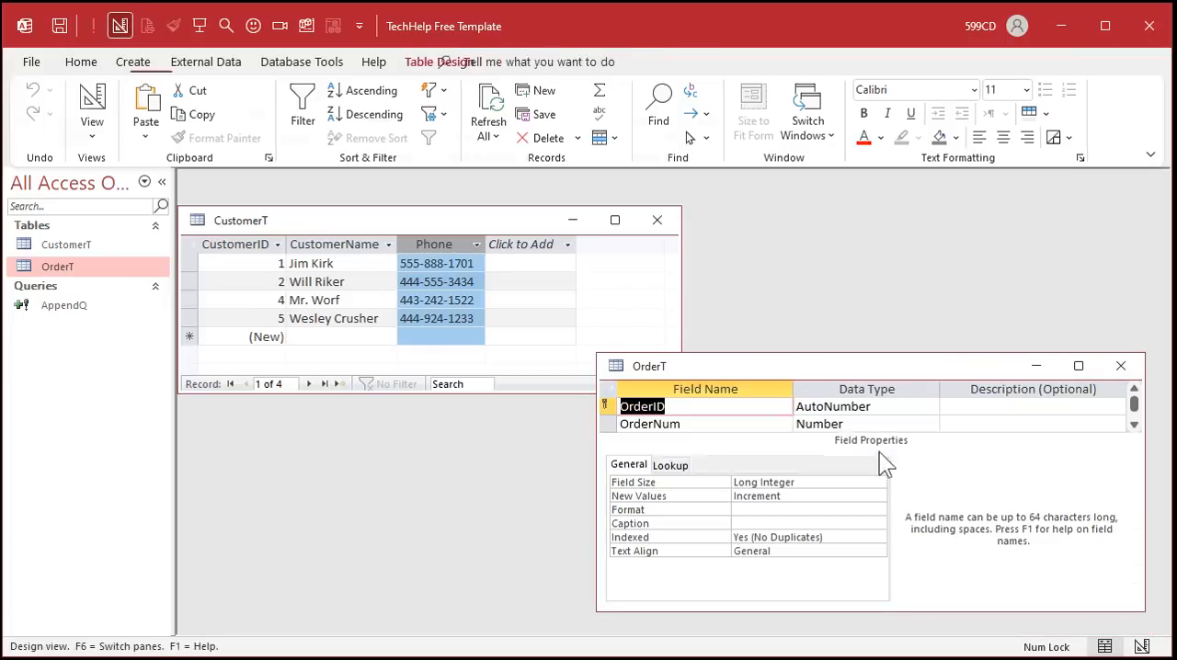
drag(598, 354, 383, 184)
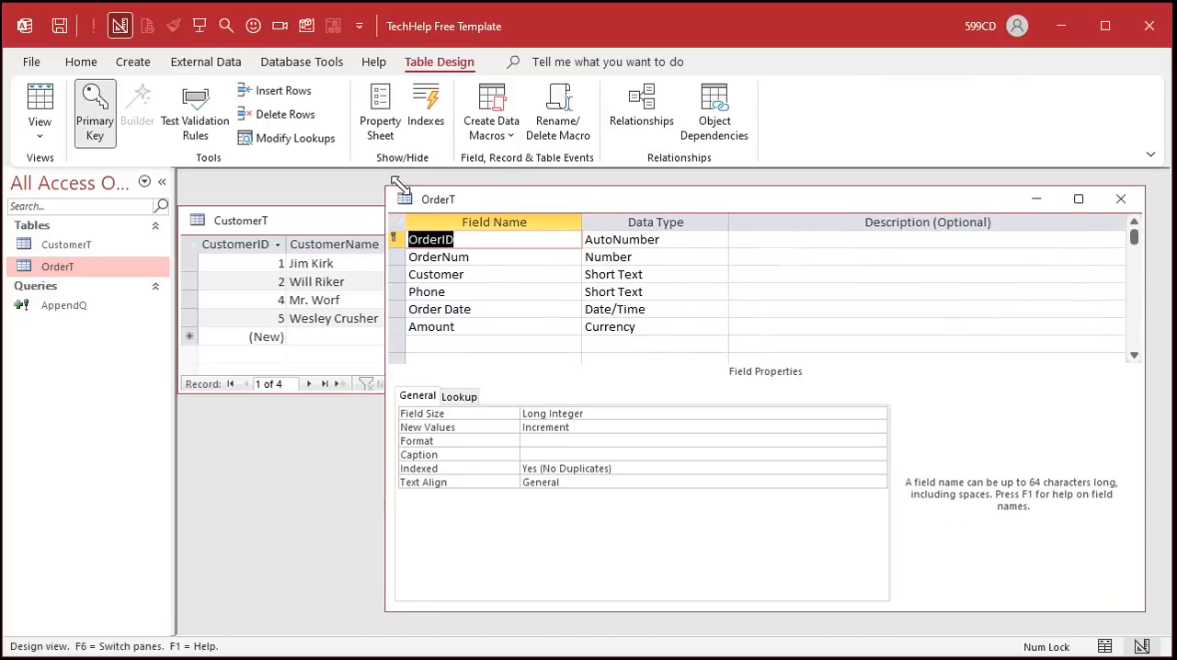
click(469, 339)
text(CustomerID)
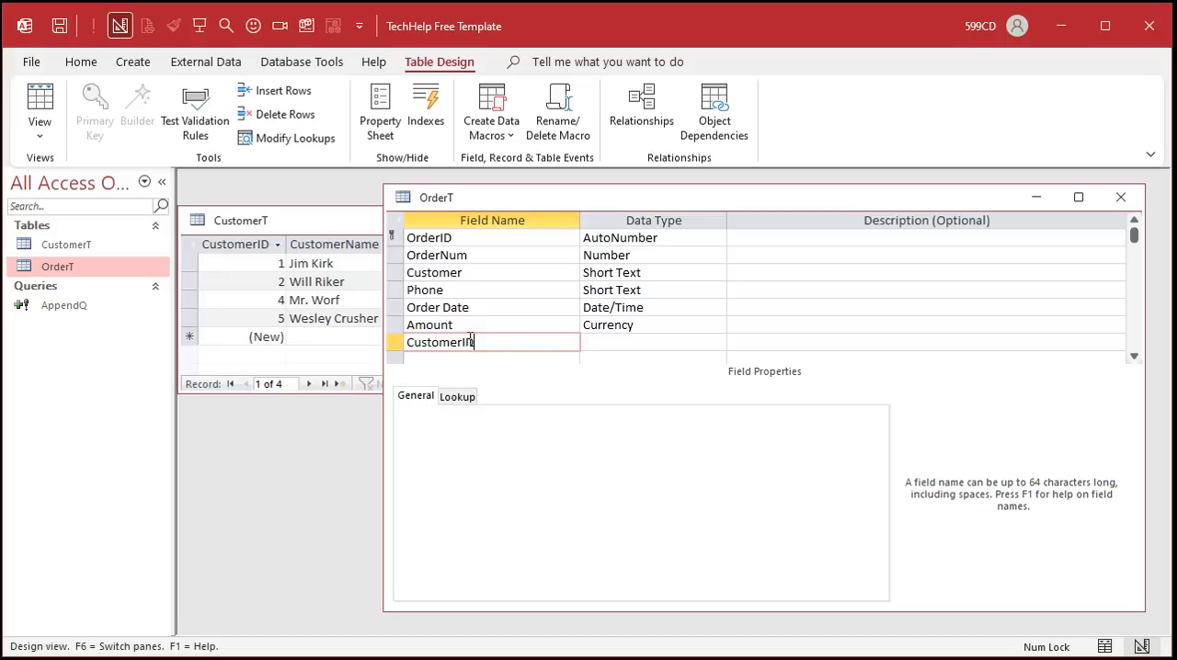
key(Tab)
text(Number)
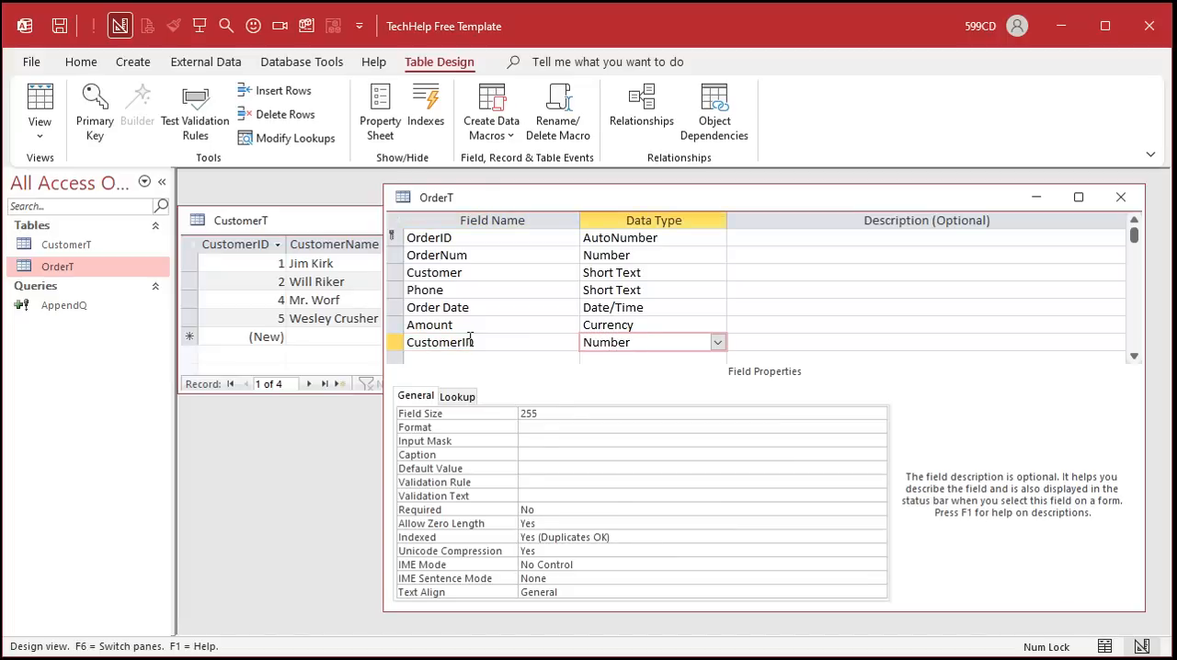
key(Tab)
- Move the CustomerID field up to sit directly below OrderID and close the table design
click(402, 342)
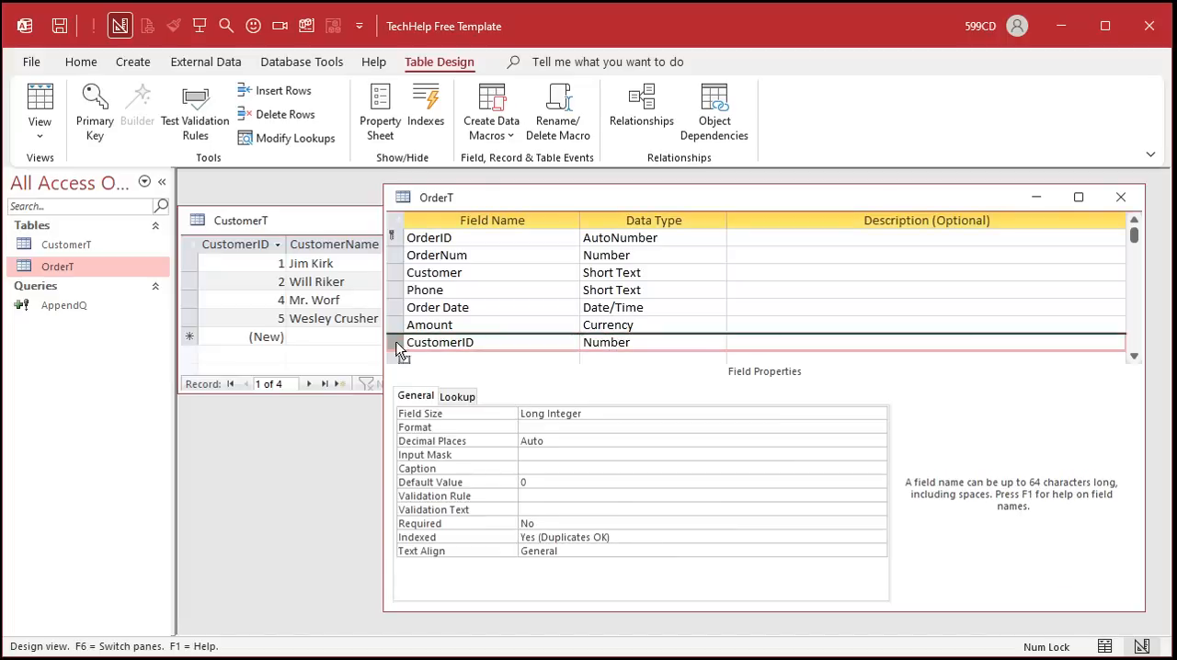
drag(402, 342, 395, 248)
click(496, 254)
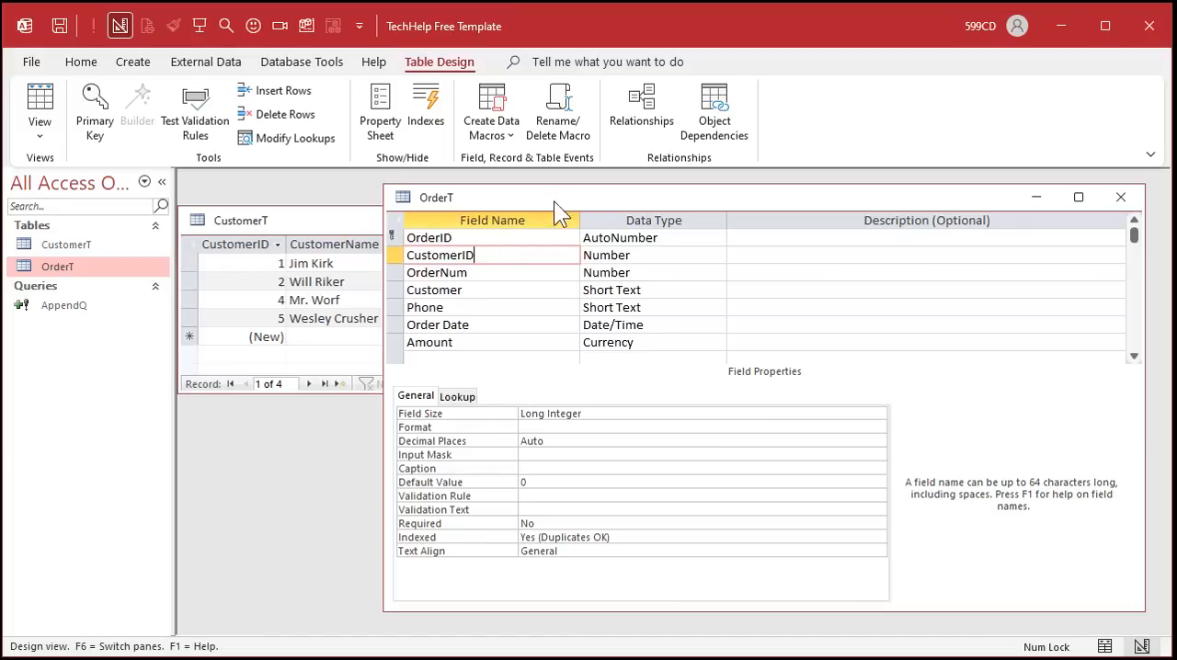
click(1121, 196)
- Open OrderT beside CustomerT and compare the empty CustomerID column with CustomerT's IDs and phones
double_click(83, 266)
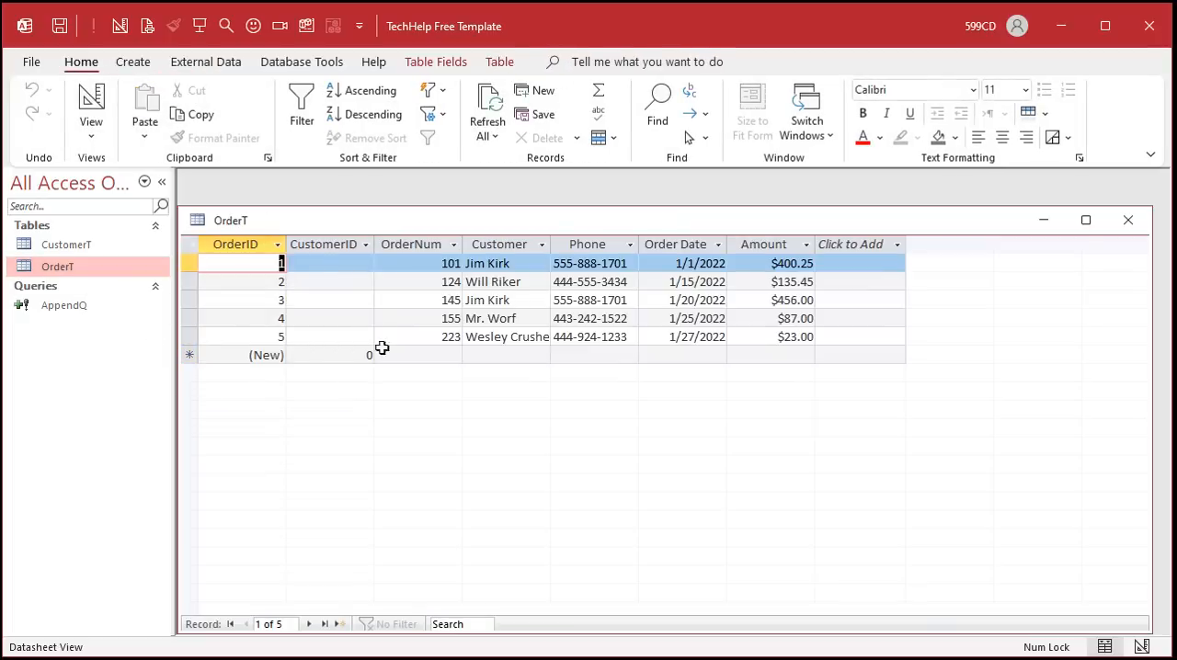
click(330, 239)
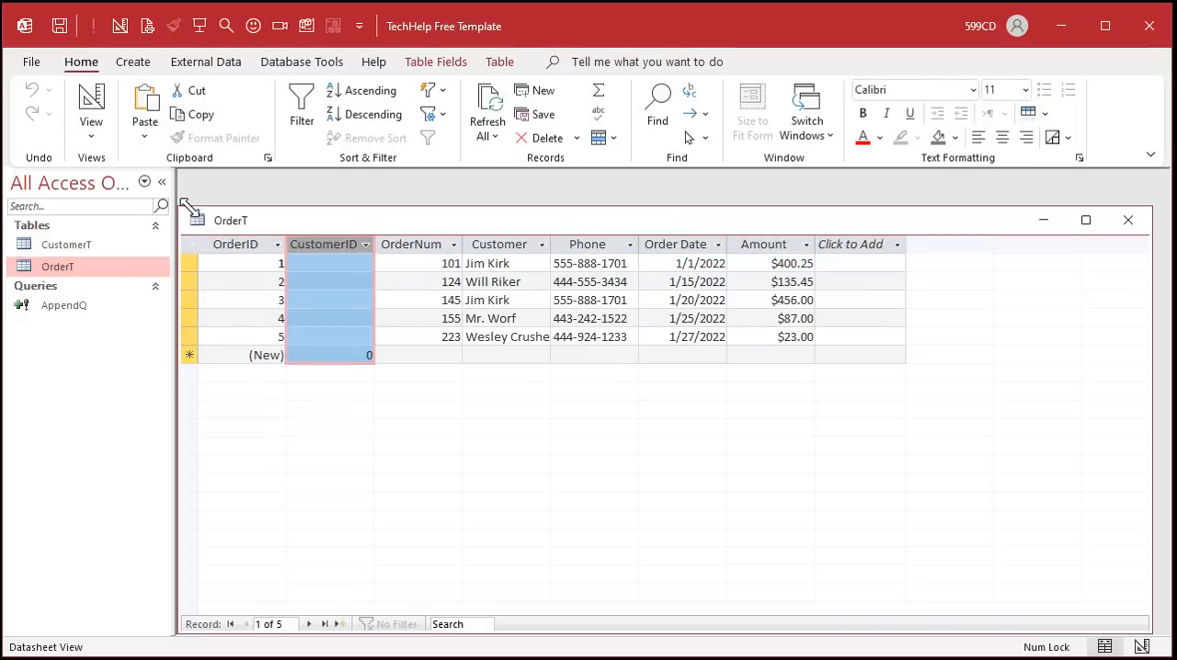
drag(181, 208, 603, 399)
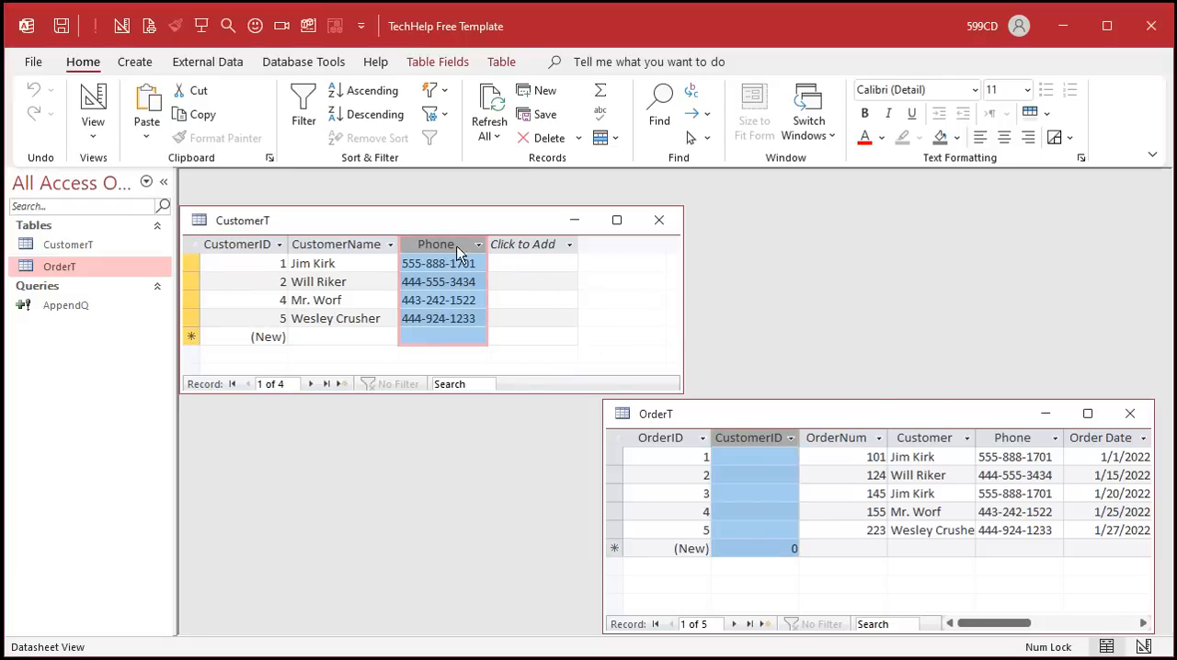
click(1023, 440)
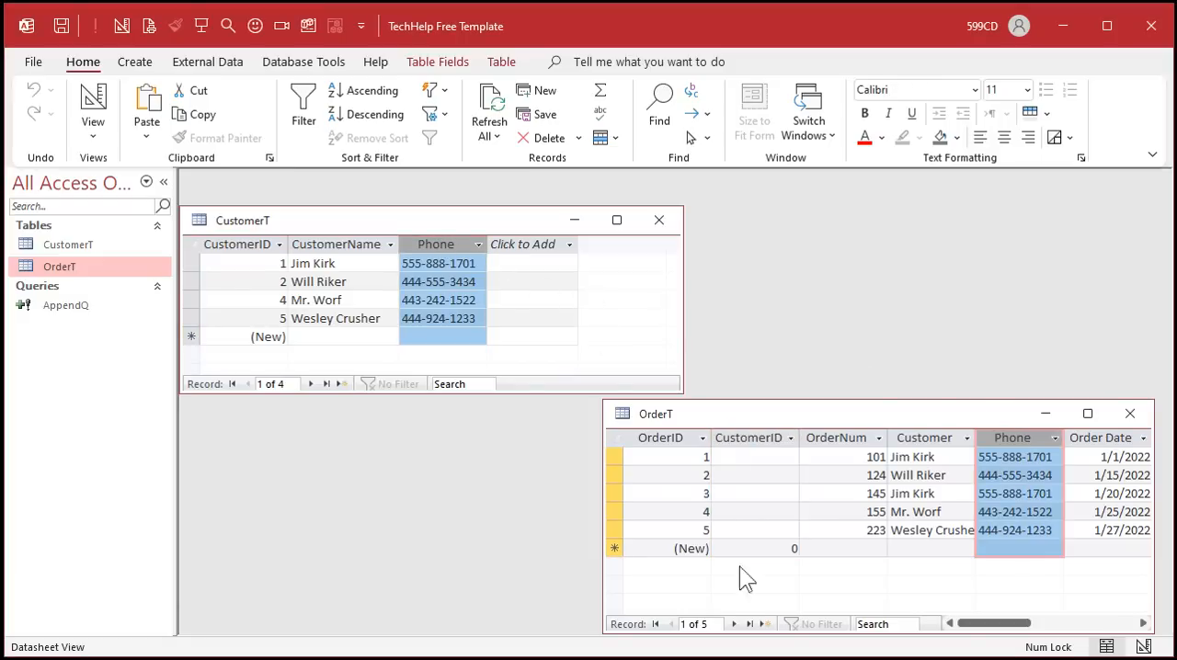
click(239, 246)
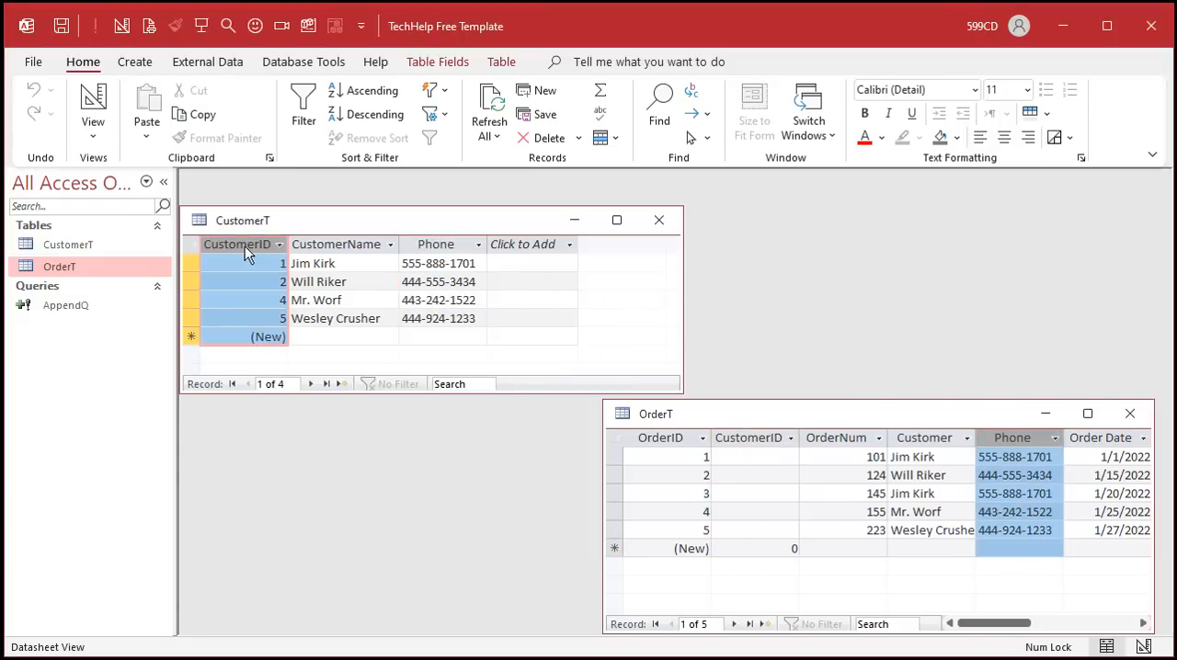
- Close both tables, saving the layout changes to CustomerT
click(1130, 414)
click(663, 224)
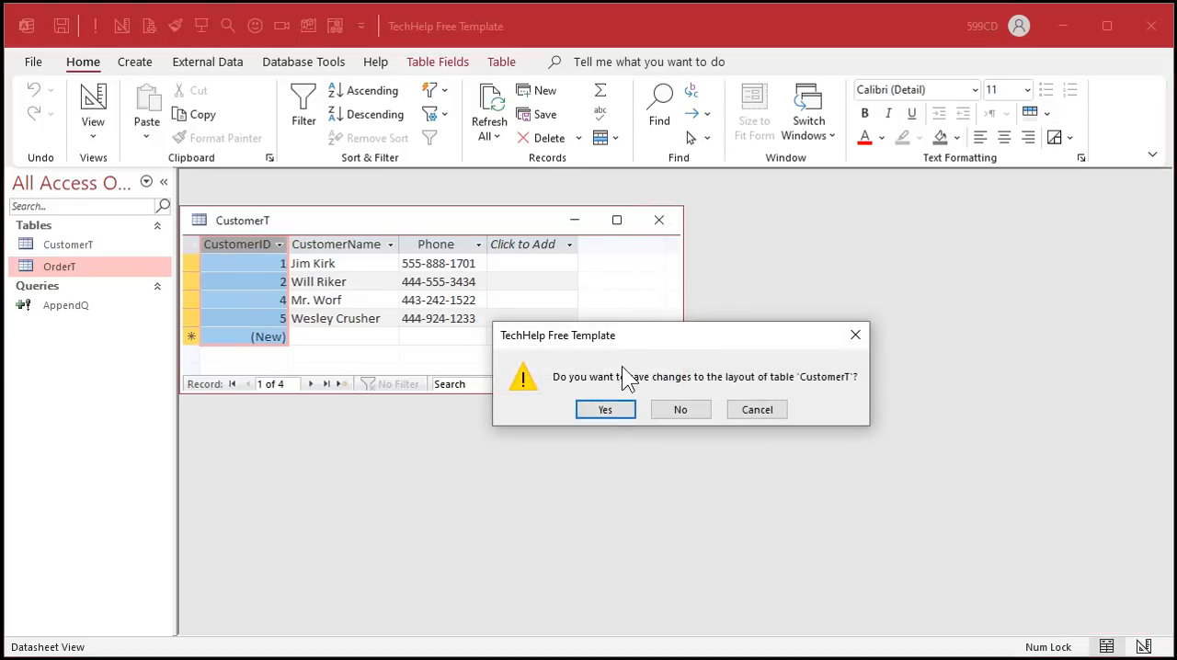
click(609, 412)
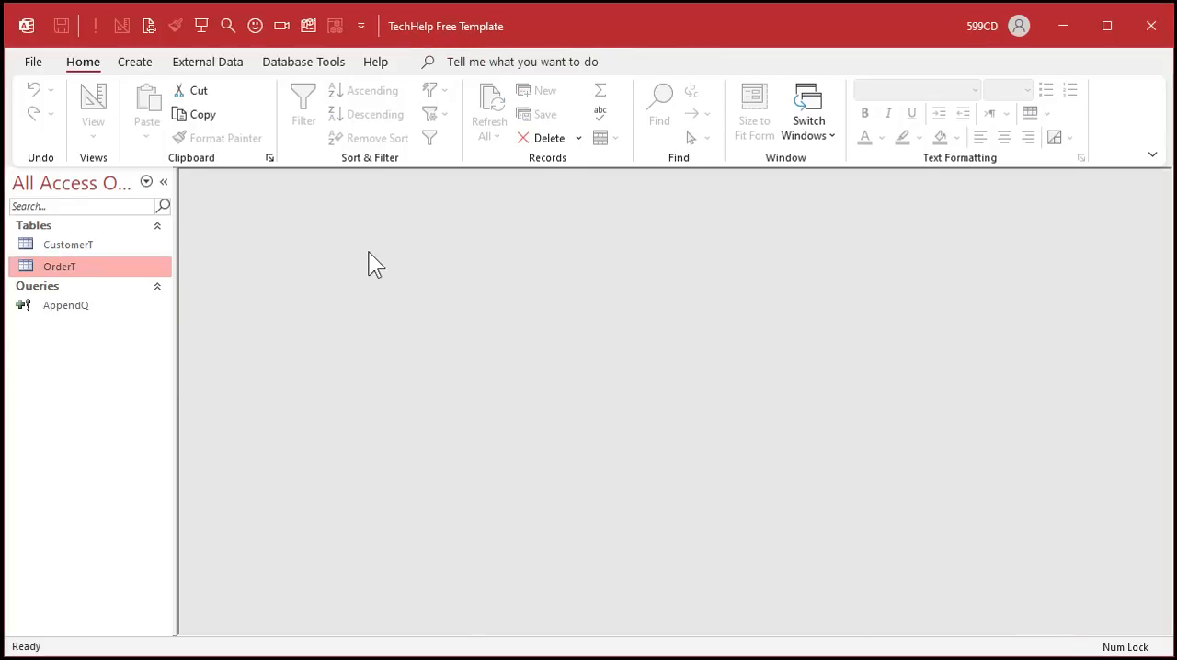
- Create a new query in Design view with the OrderT and CustomerT tables
click(137, 64)
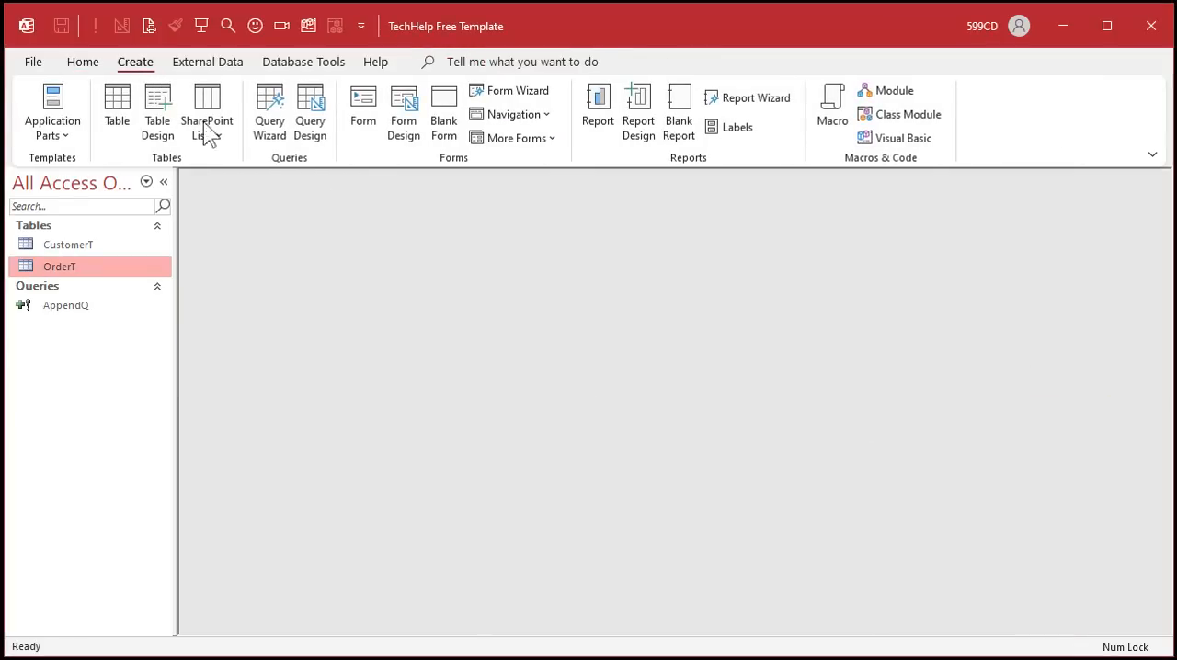
click(307, 119)
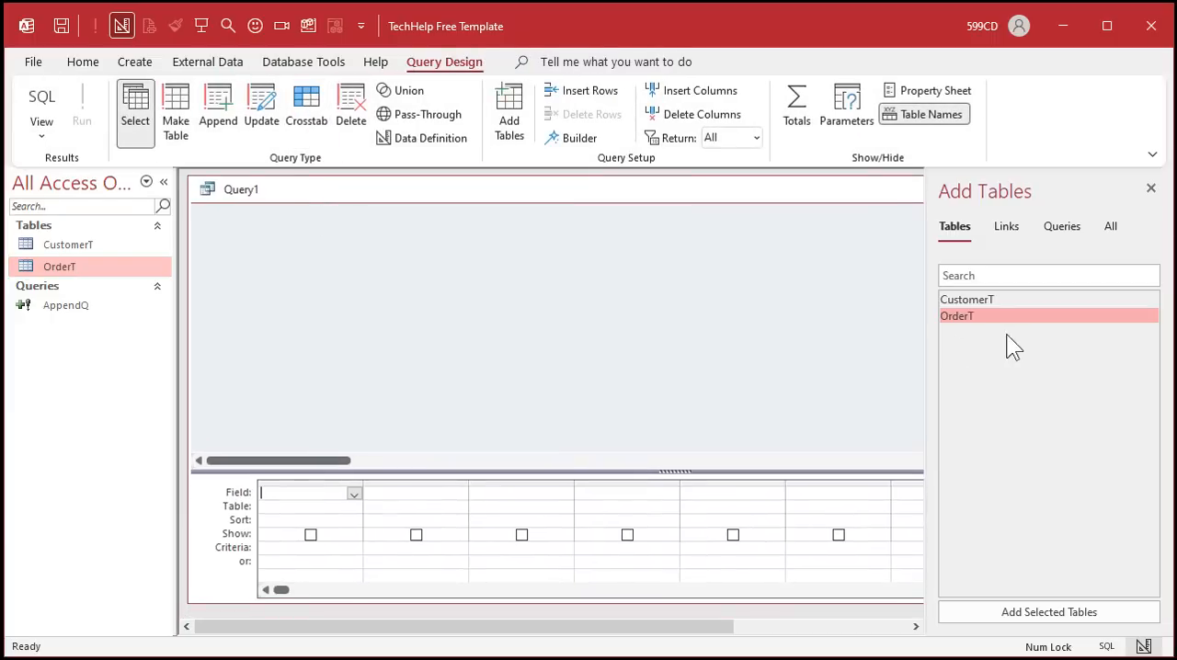
double_click(1013, 316)
double_click(1012, 299)
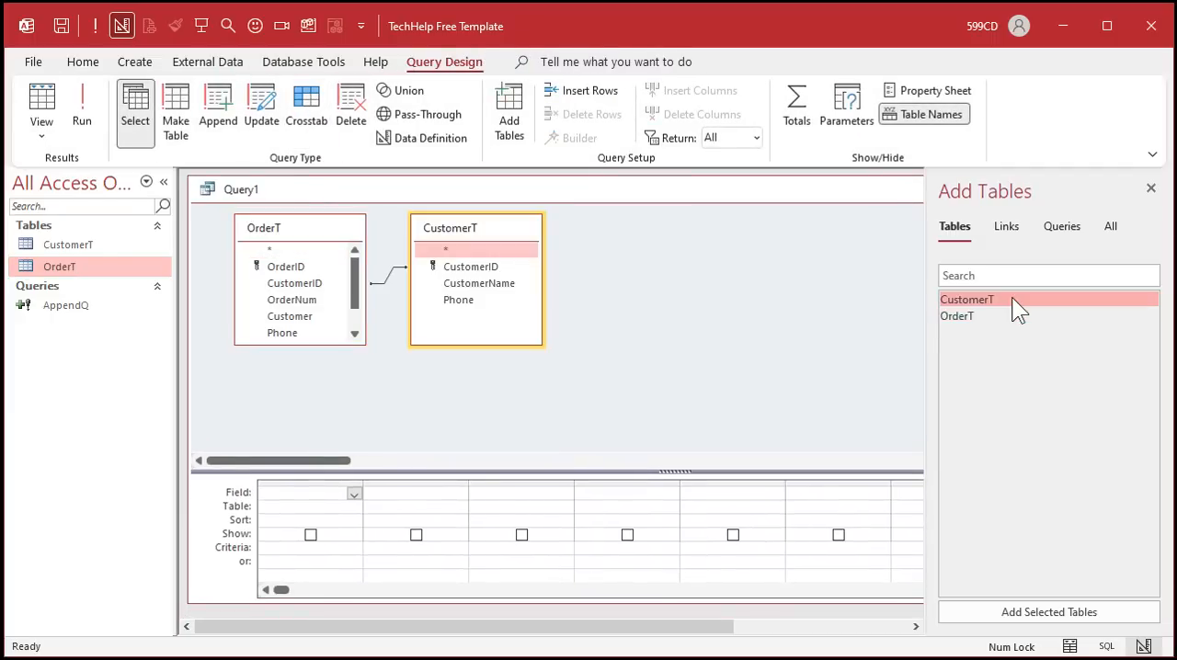
- Delete the automatic join between OrderT and CustomerT
drag(484, 233, 537, 233)
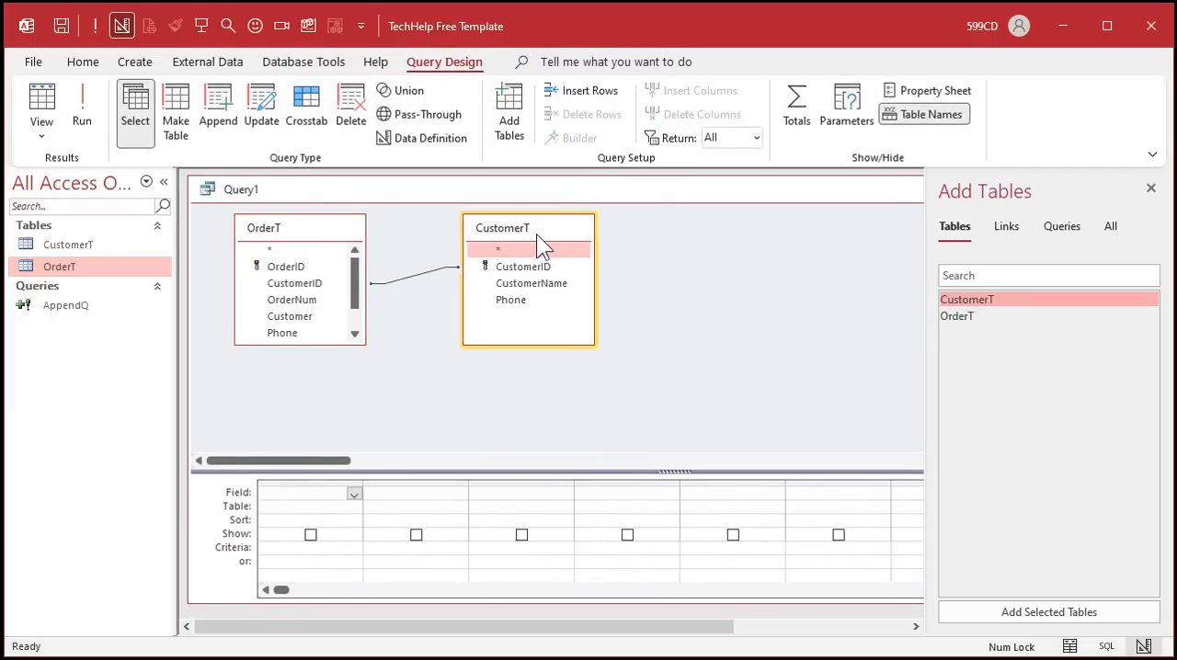
click(414, 276)
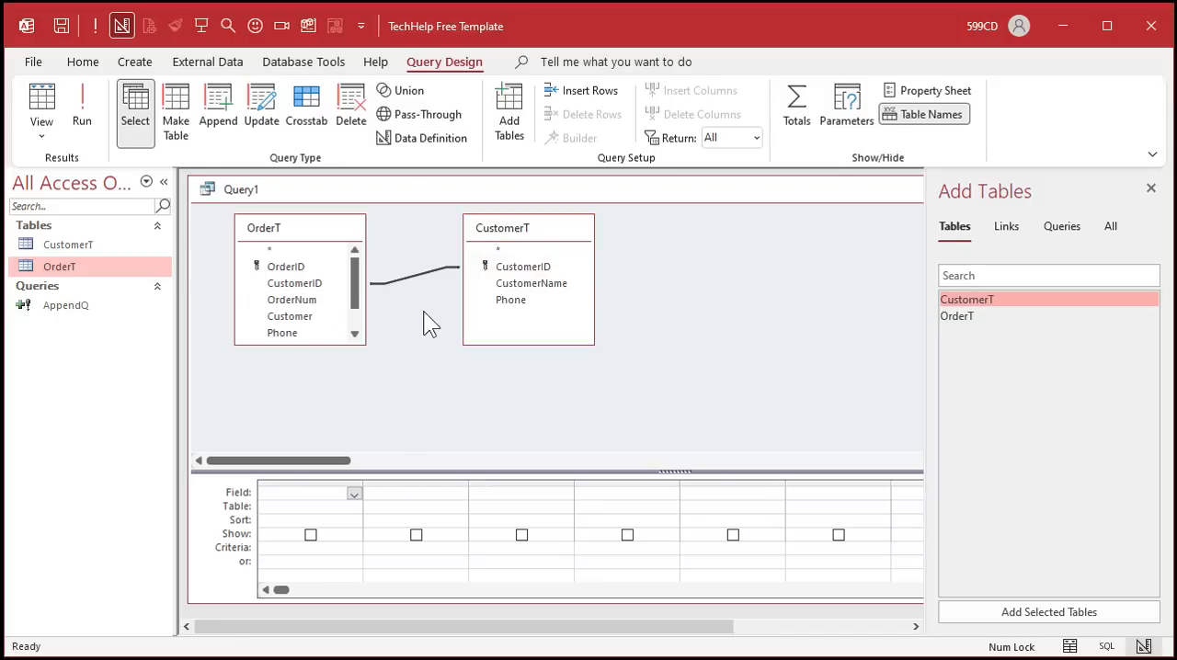
key(Delete)
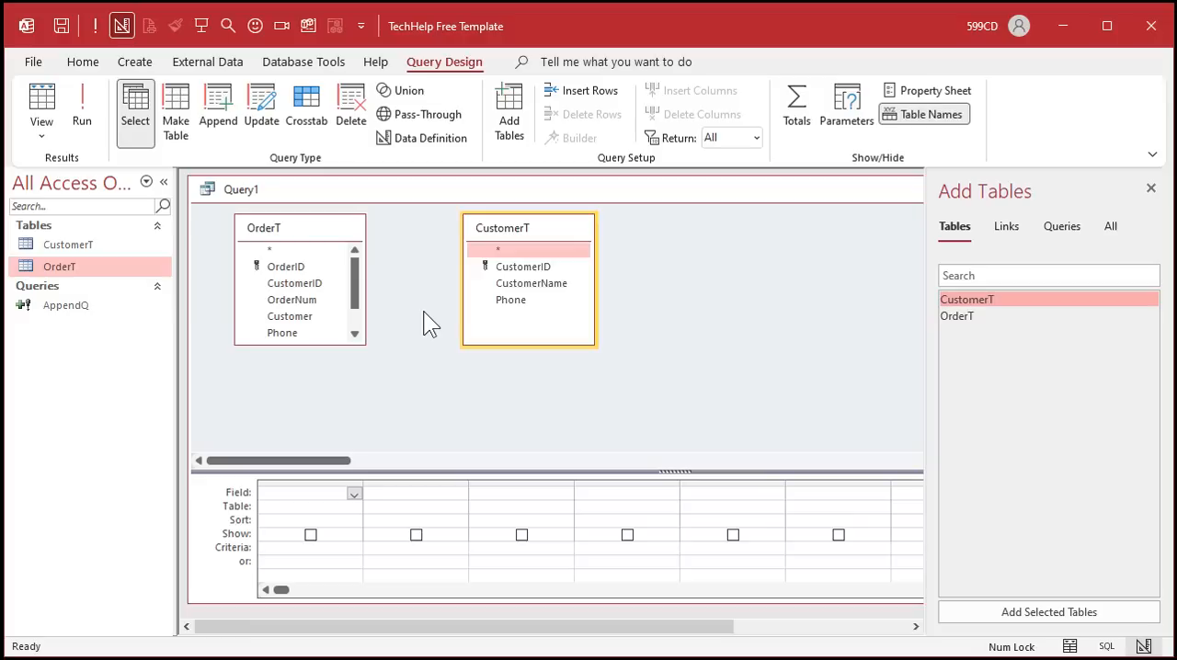
- Join OrderT's Phone field to CustomerT's Phone field
click(1150, 187)
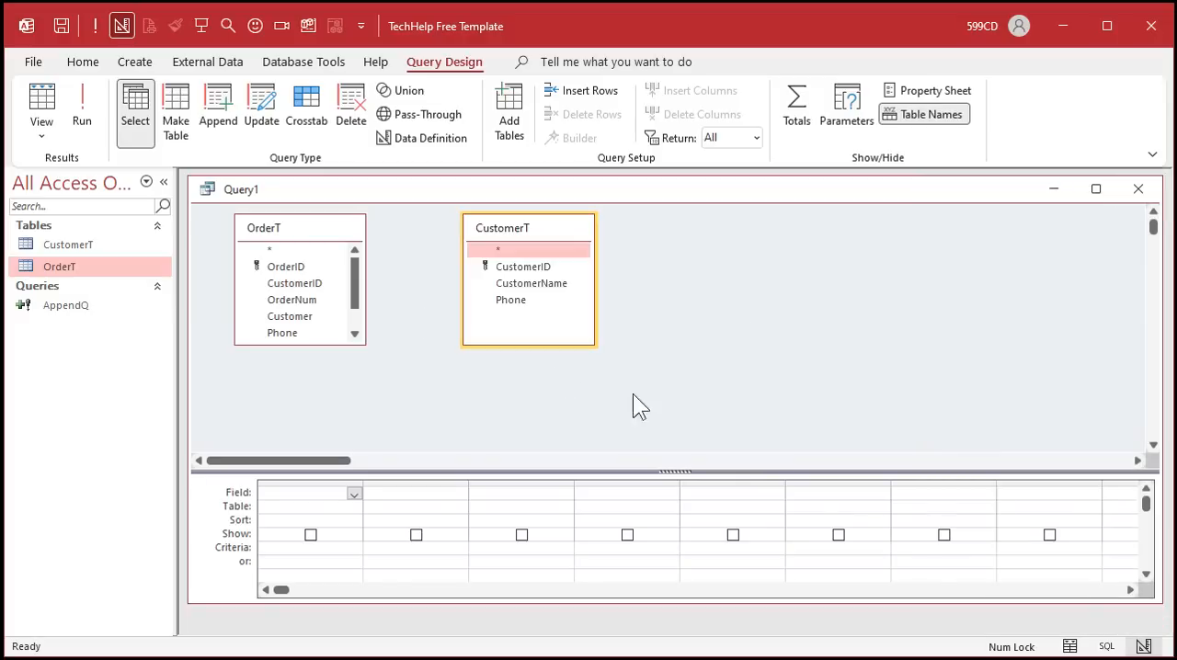
drag(323, 345, 323, 405)
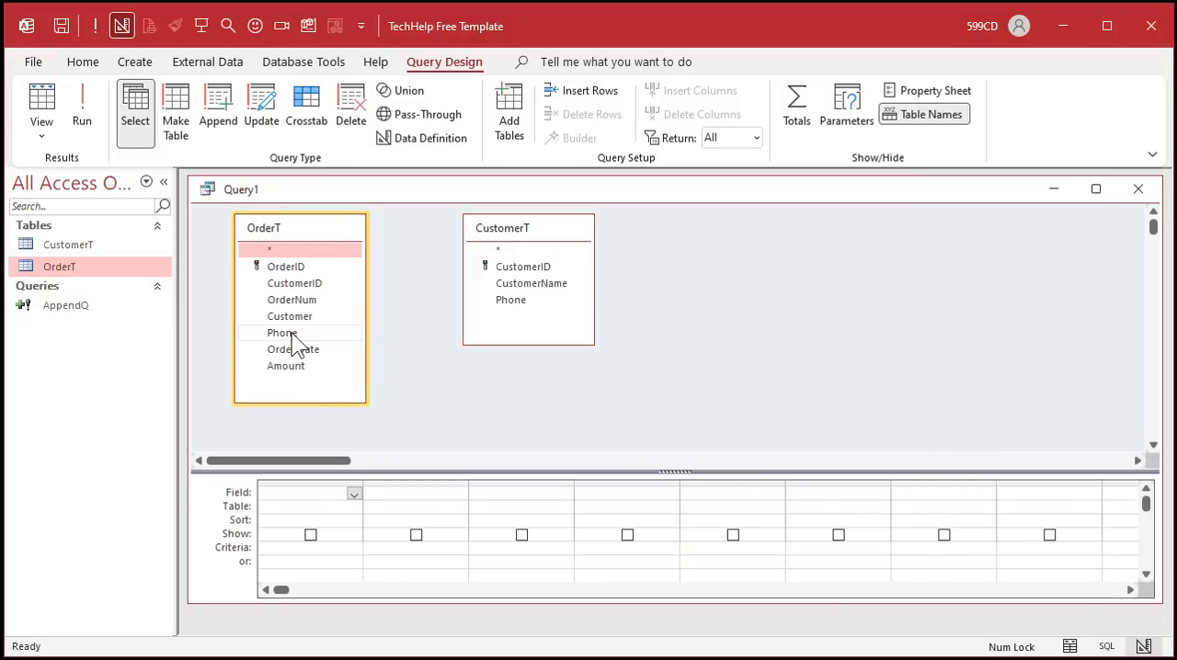
drag(300, 335, 513, 302)
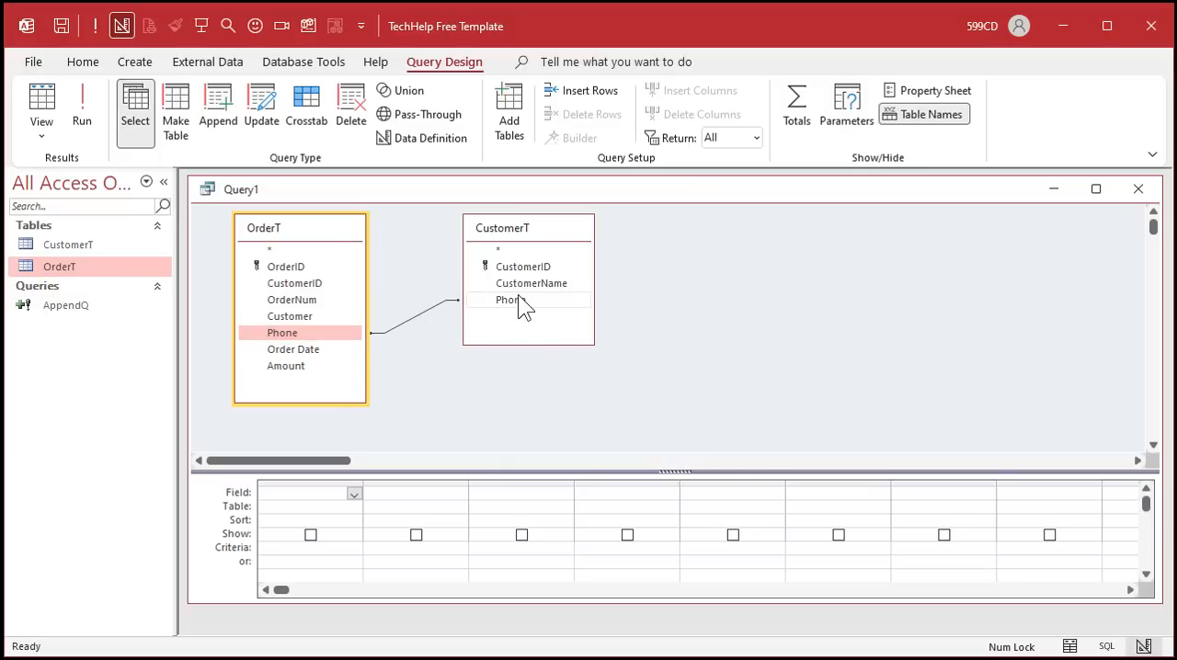
- Add OrderID, OrderT CustomerID, CustomerT CustomerID, Order Date and CustomerName to the query grid
double_click(293, 267)
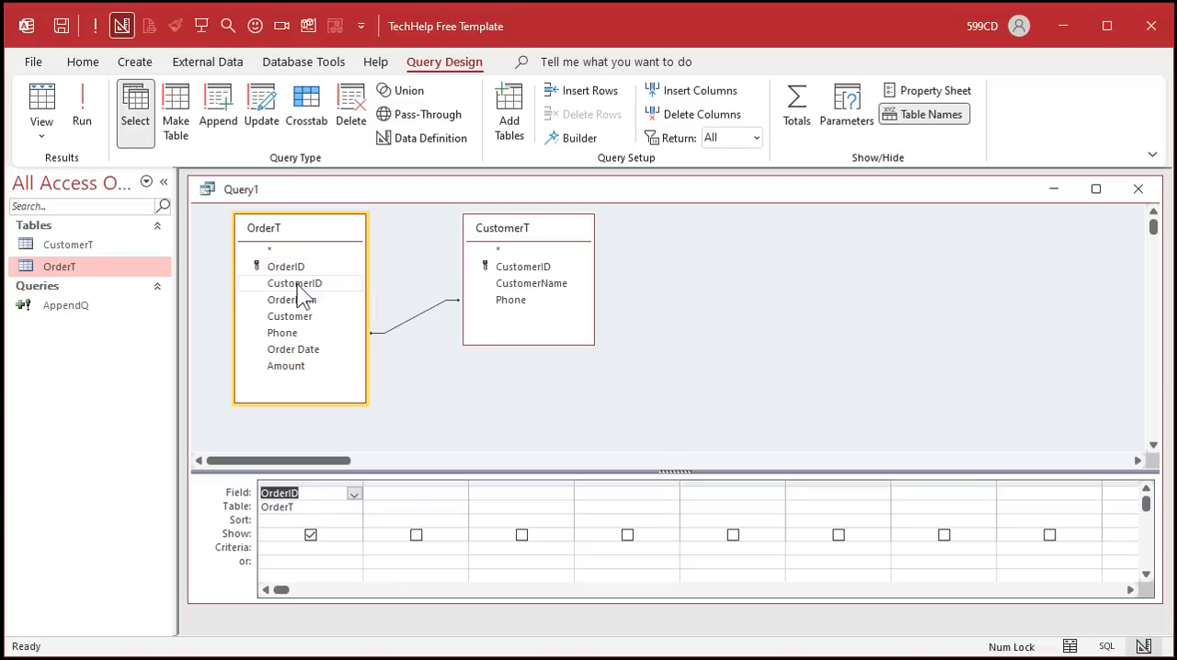
double_click(297, 285)
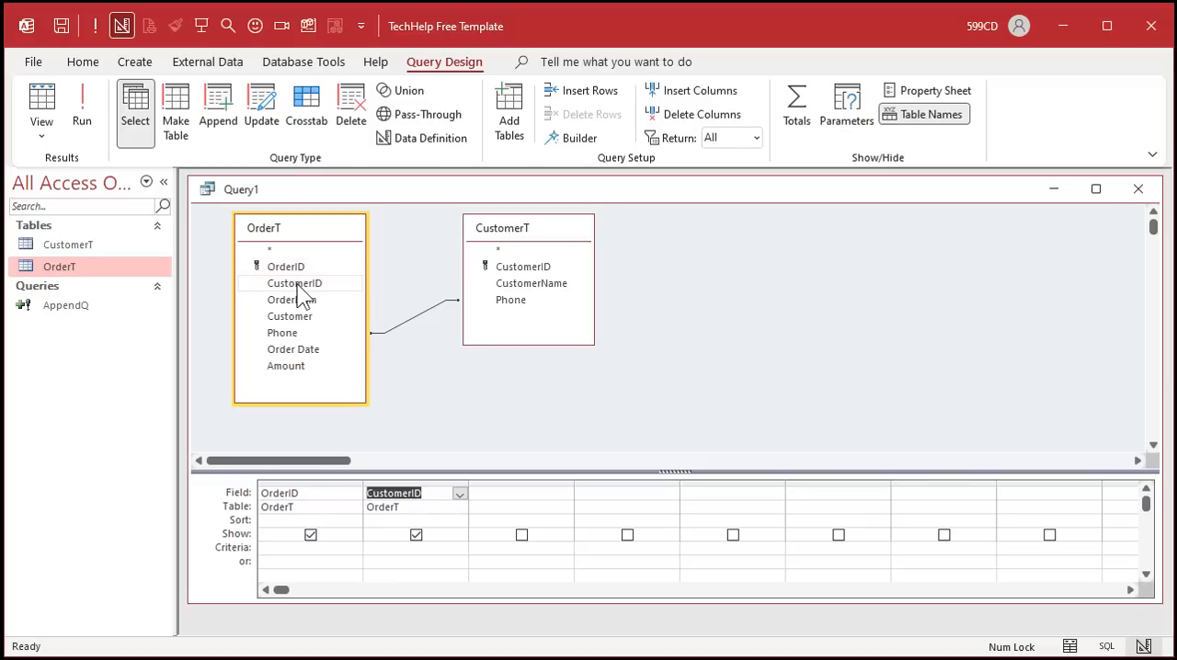
double_click(522, 269)
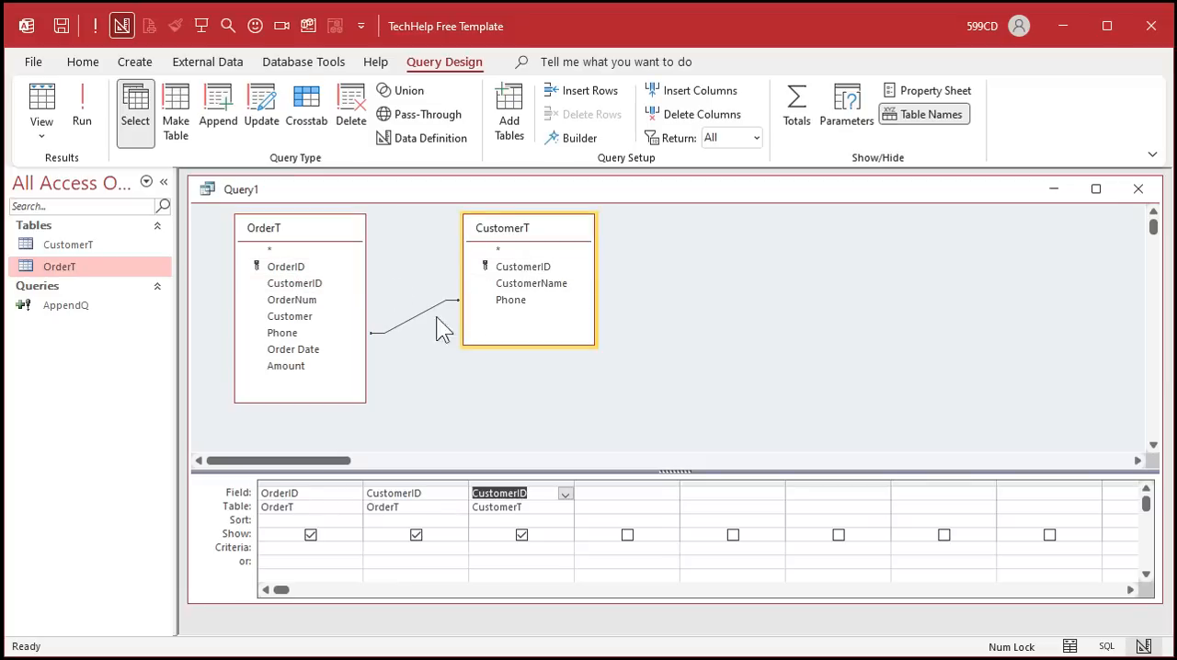
double_click(294, 352)
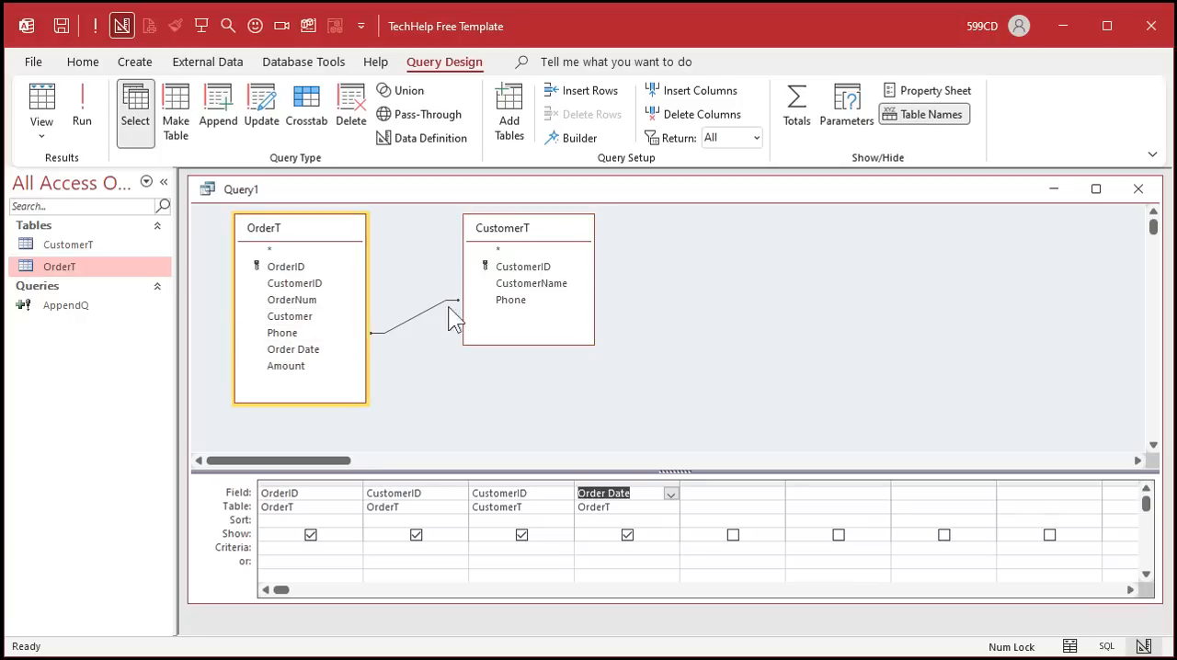
double_click(533, 285)
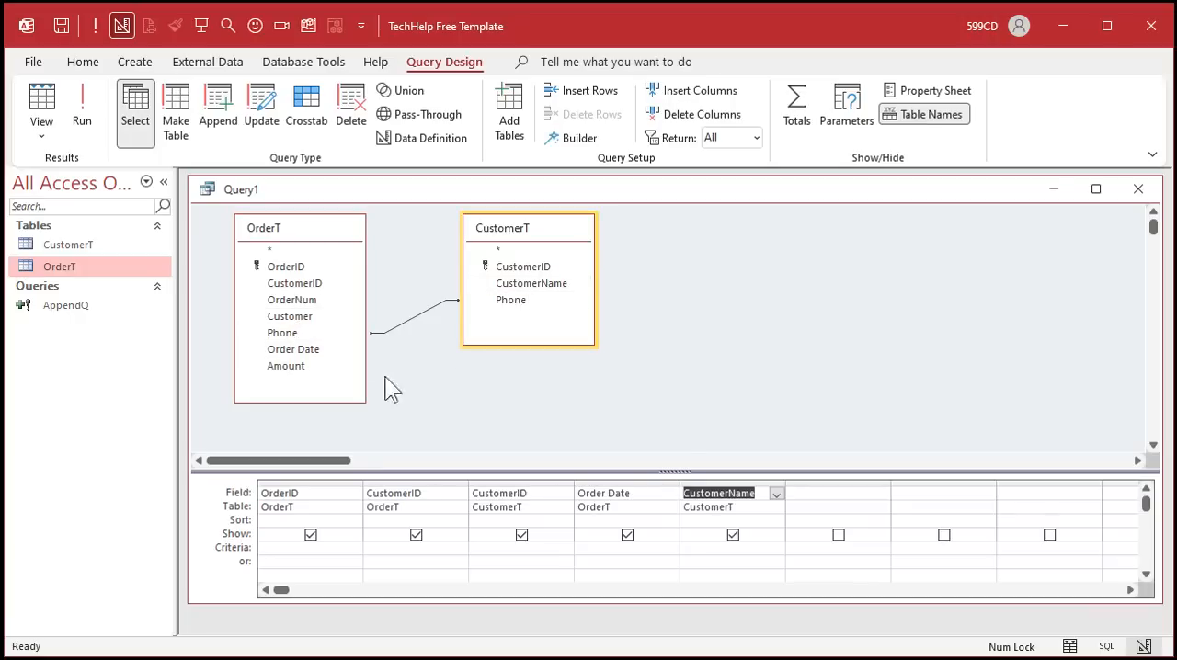
- Run the query and widen both CustomerID columns to read the results
click(82, 106)
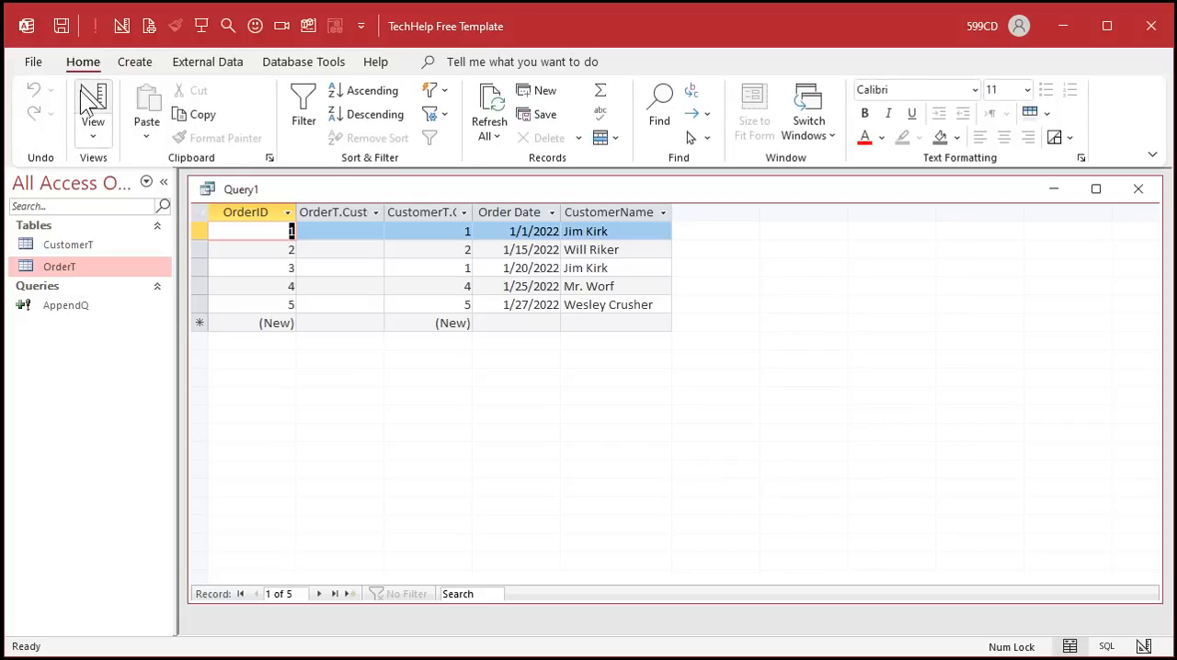
double_click(383, 203)
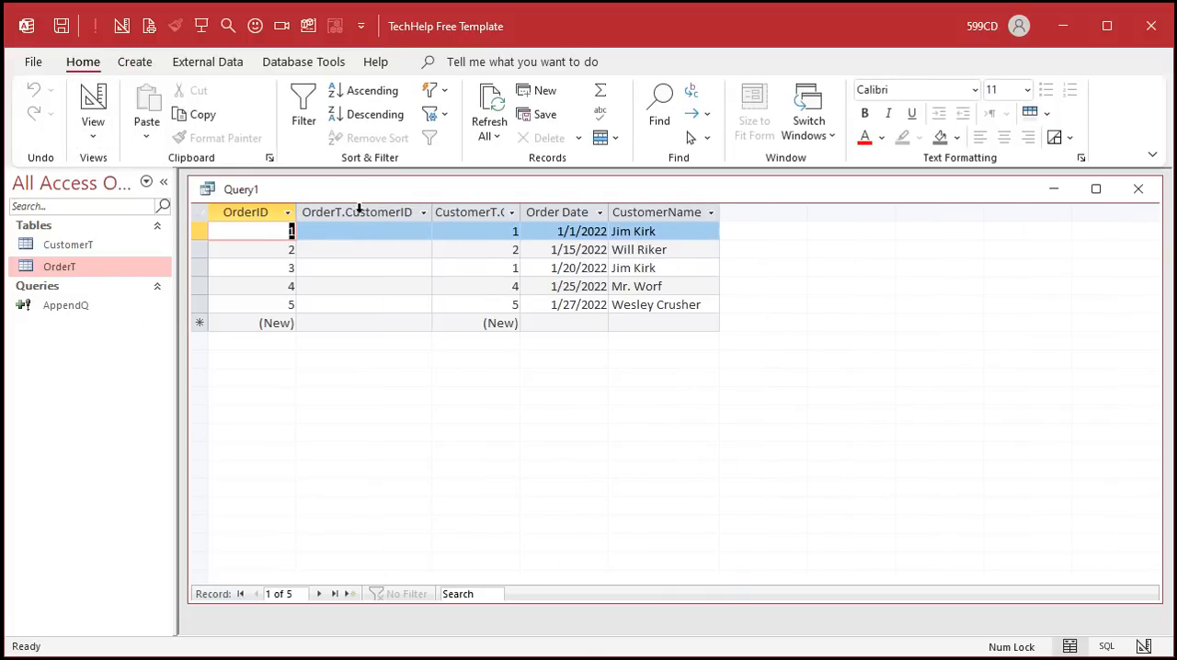
double_click(522, 211)
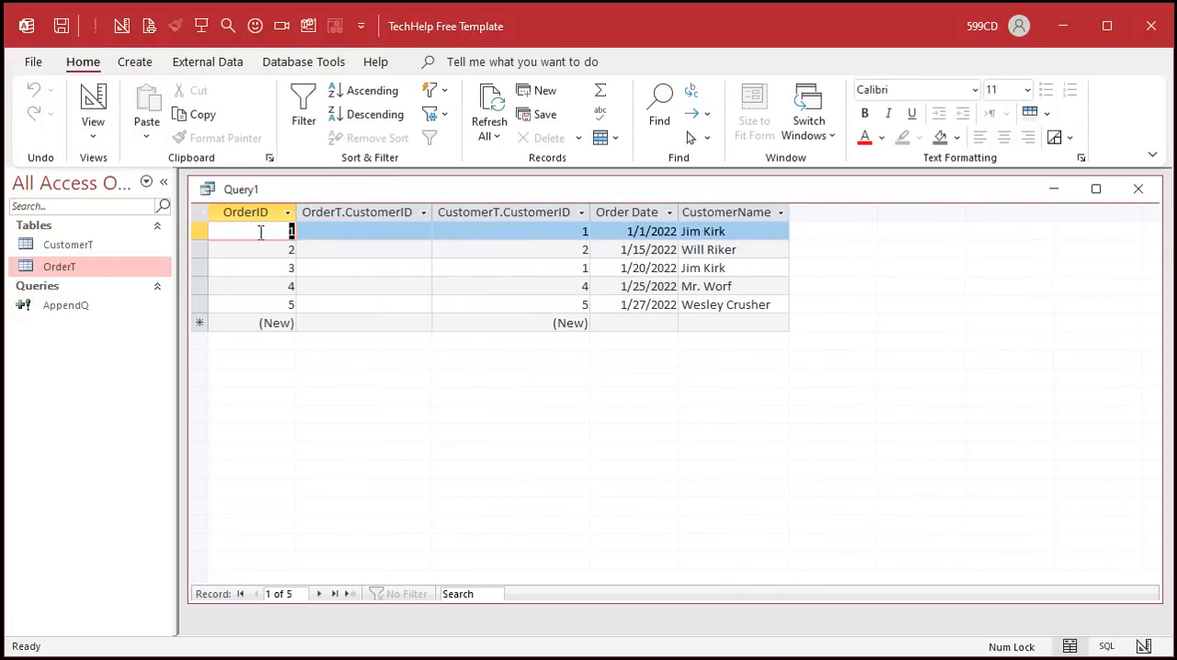
- Return to Design view and add the Phone fields from OrderT and CustomerT to the grid
click(93, 103)
double_click(295, 334)
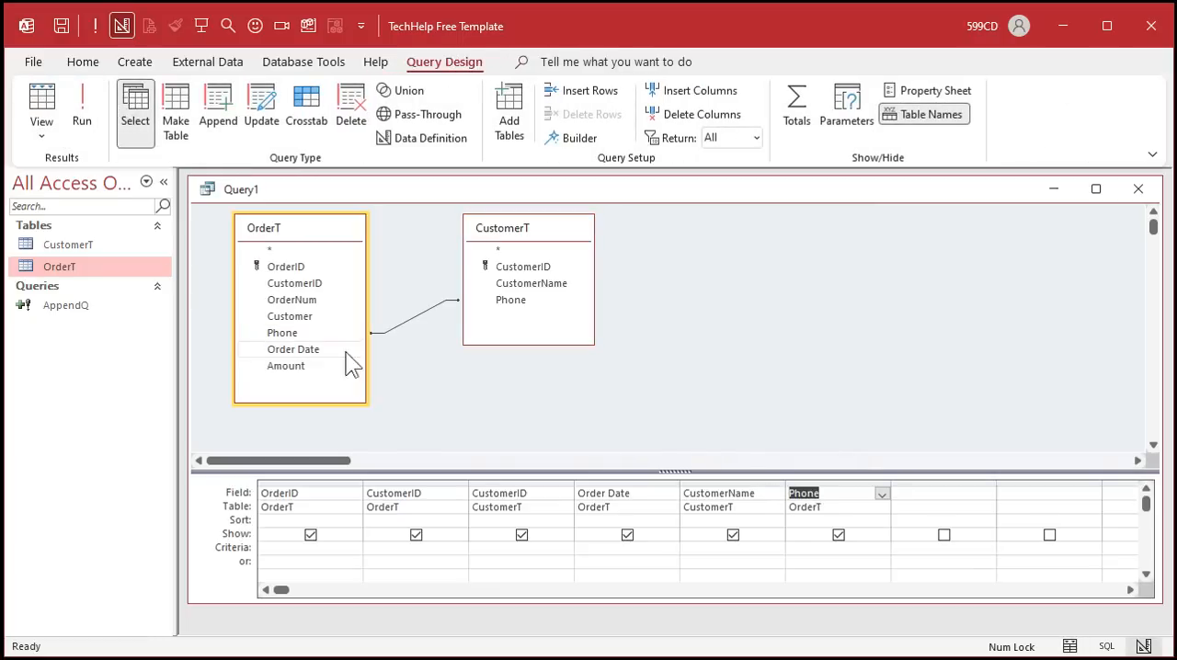
double_click(532, 299)
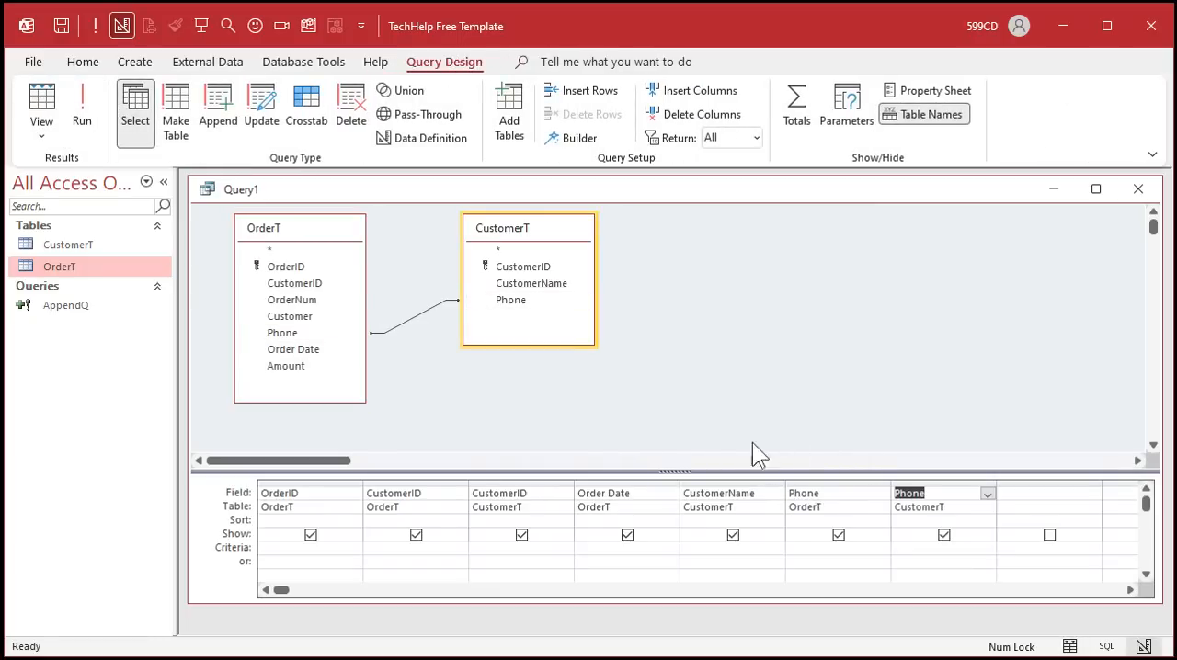
- Run the query and widen both Phone columns to compare the matched numbers
click(82, 111)
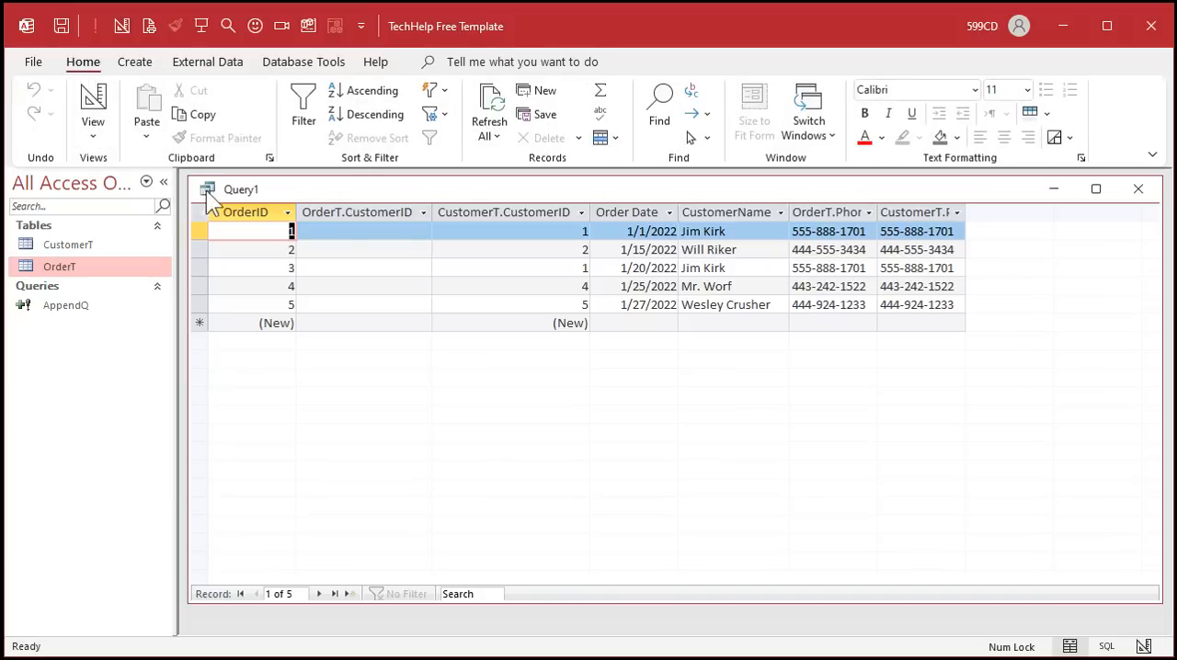
double_click(878, 213)
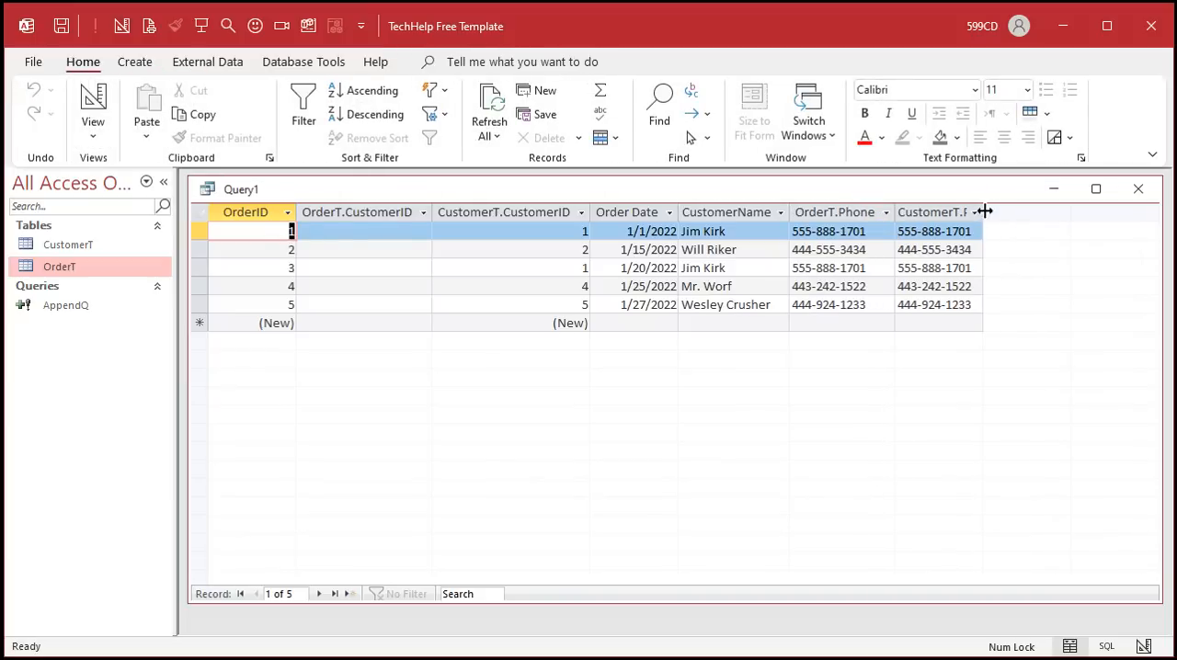
double_click(990, 213)
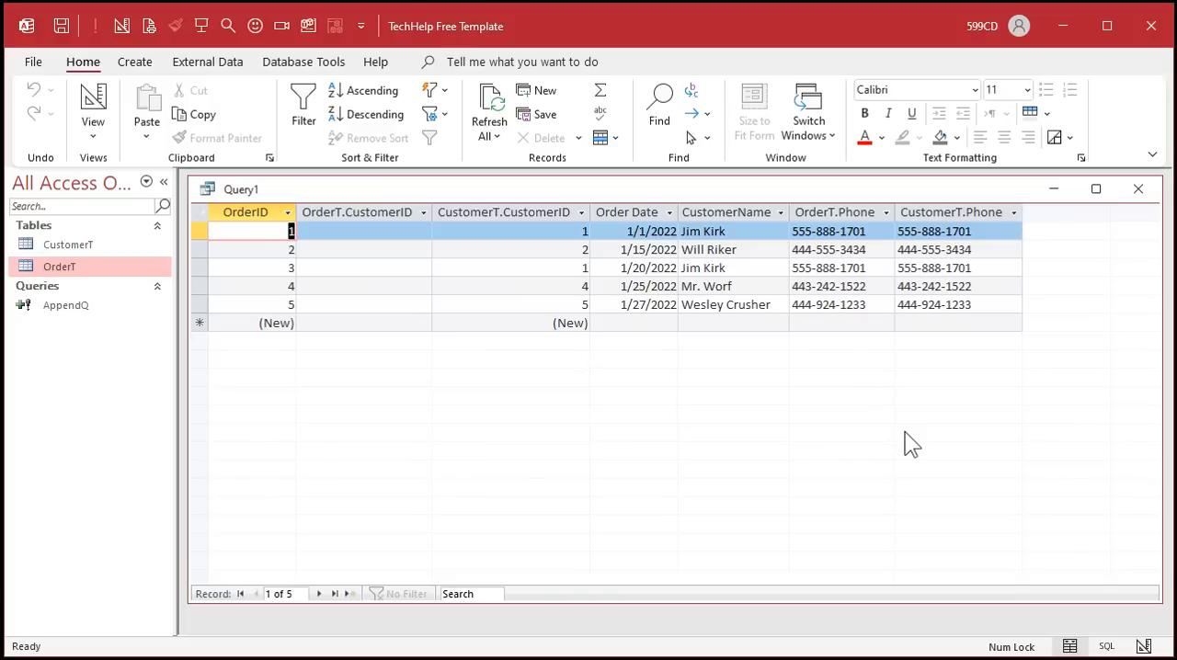
- Return to the query's Design view and clear all columns from the query grid
click(535, 217)
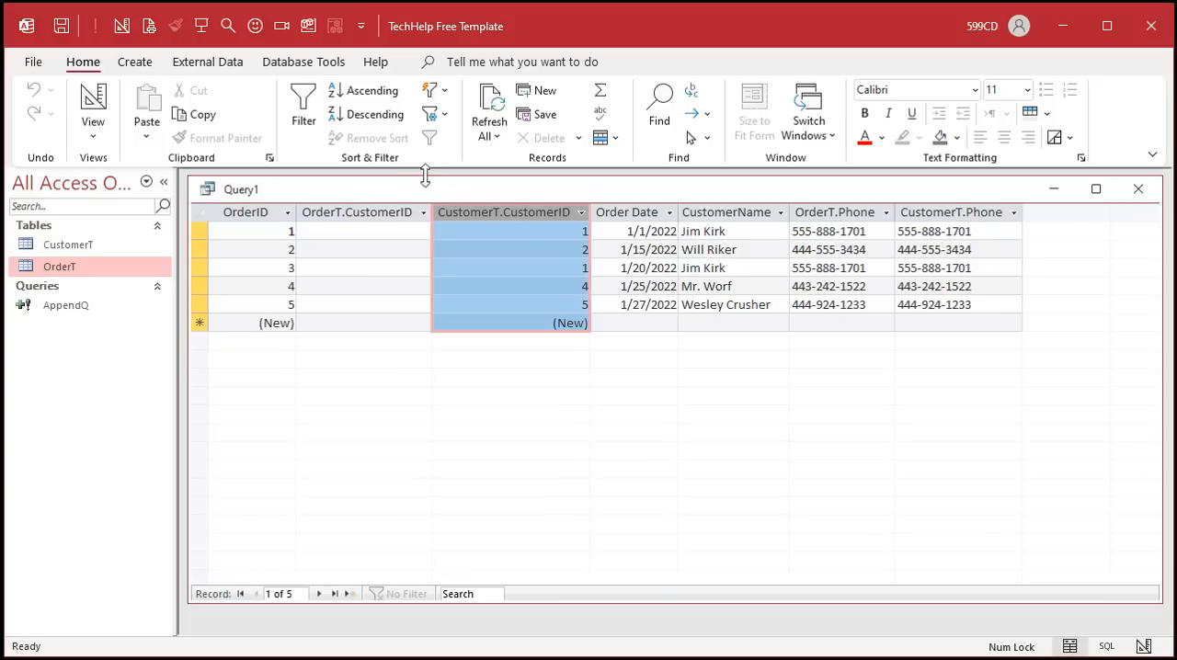
click(354, 213)
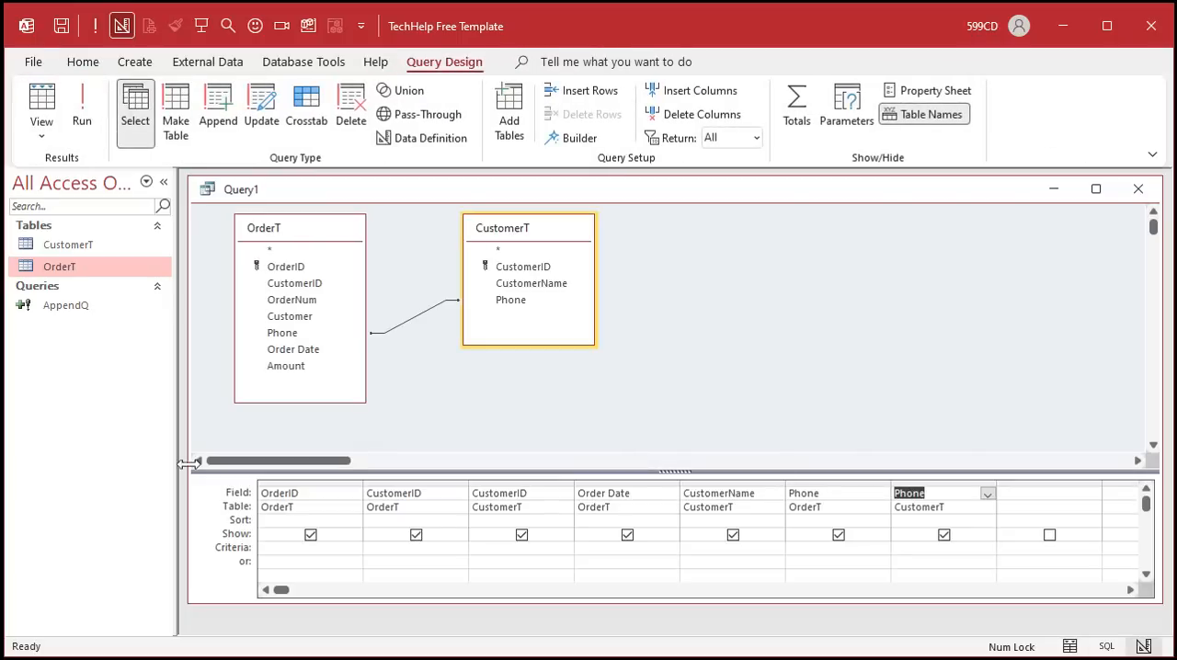
drag(334, 483, 913, 488)
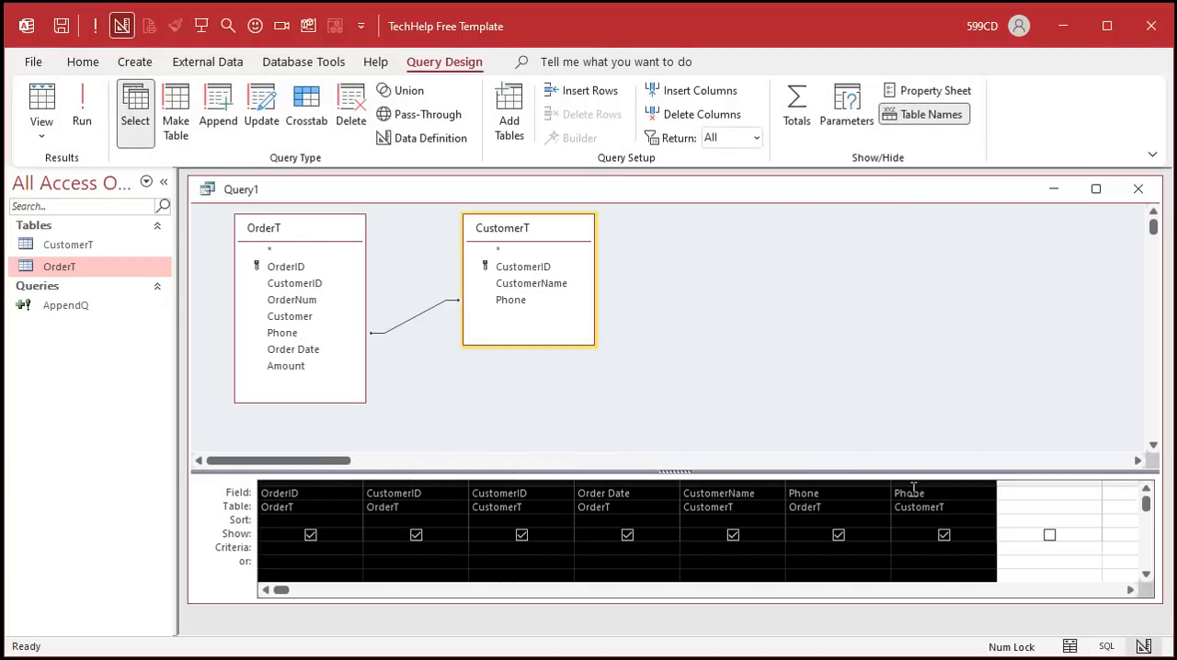
key(Delete)
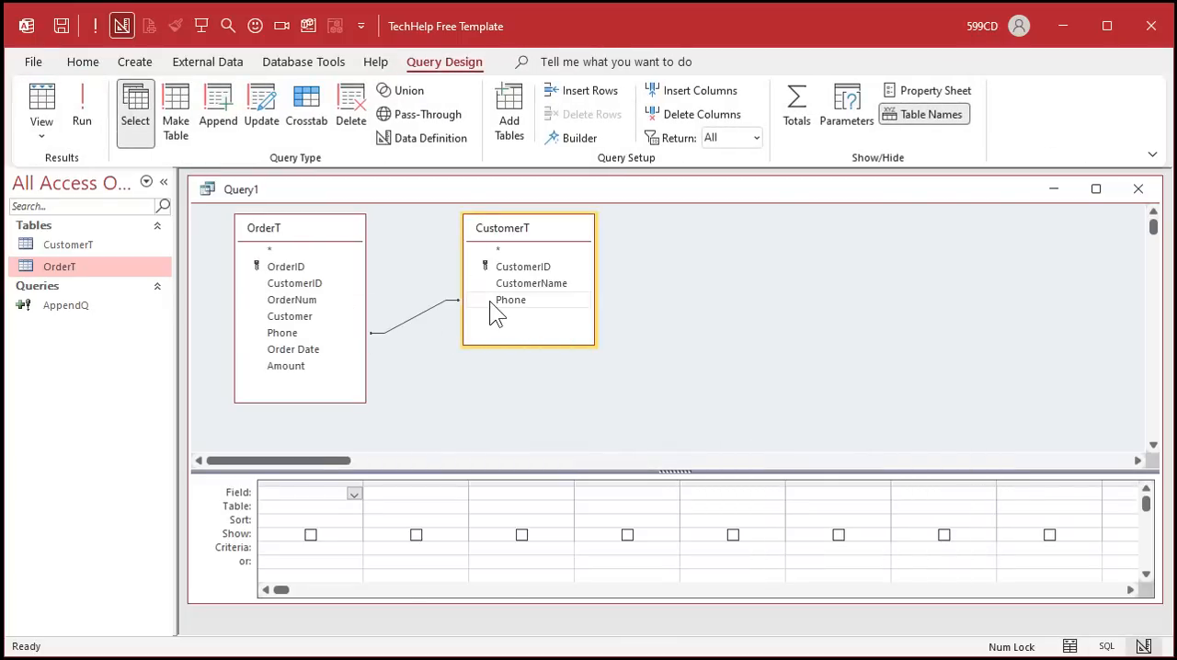
- Change the query to an Update query and add OrderT's CustomerID field to the grid
click(266, 110)
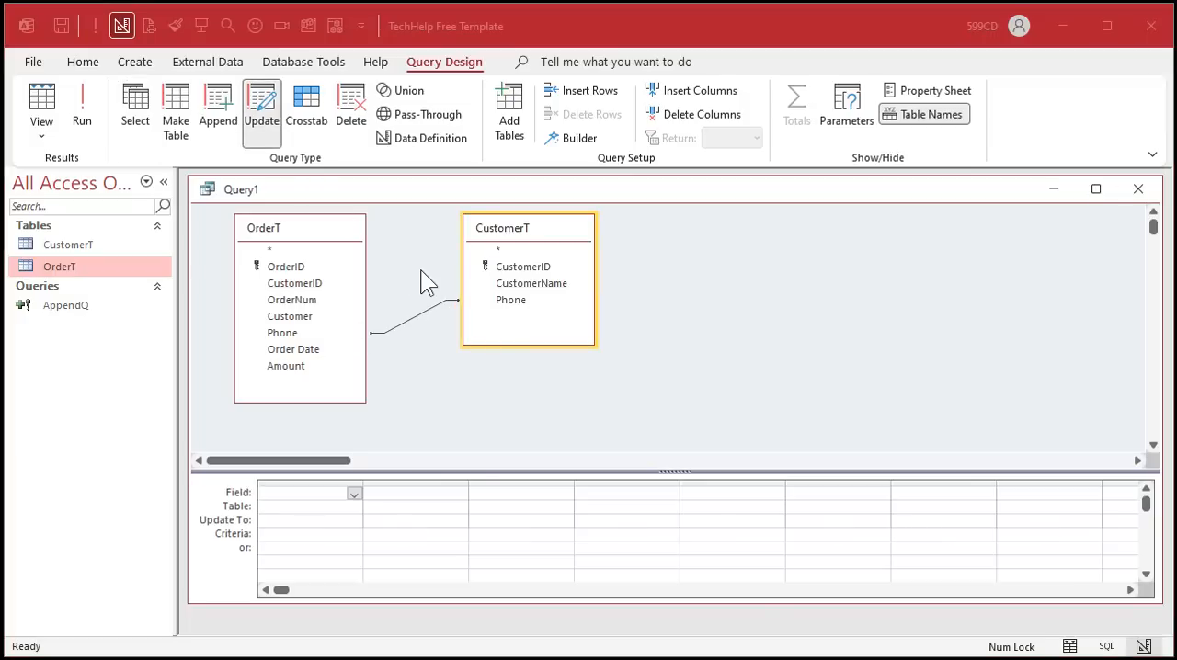
click(303, 284)
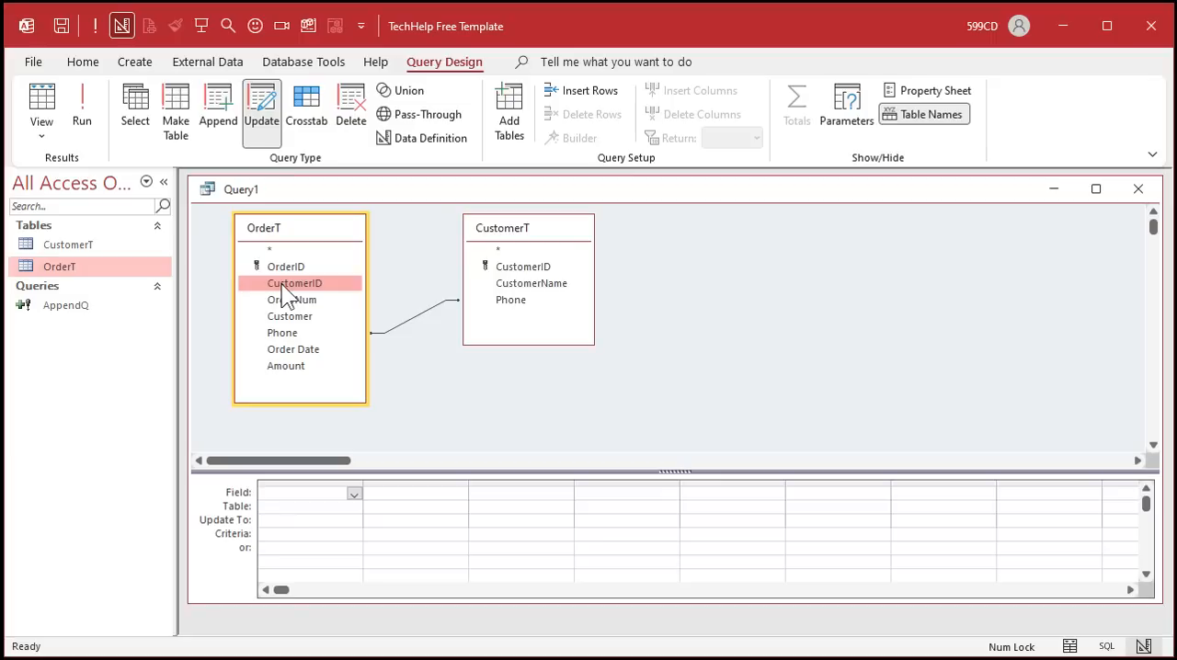
double_click(281, 283)
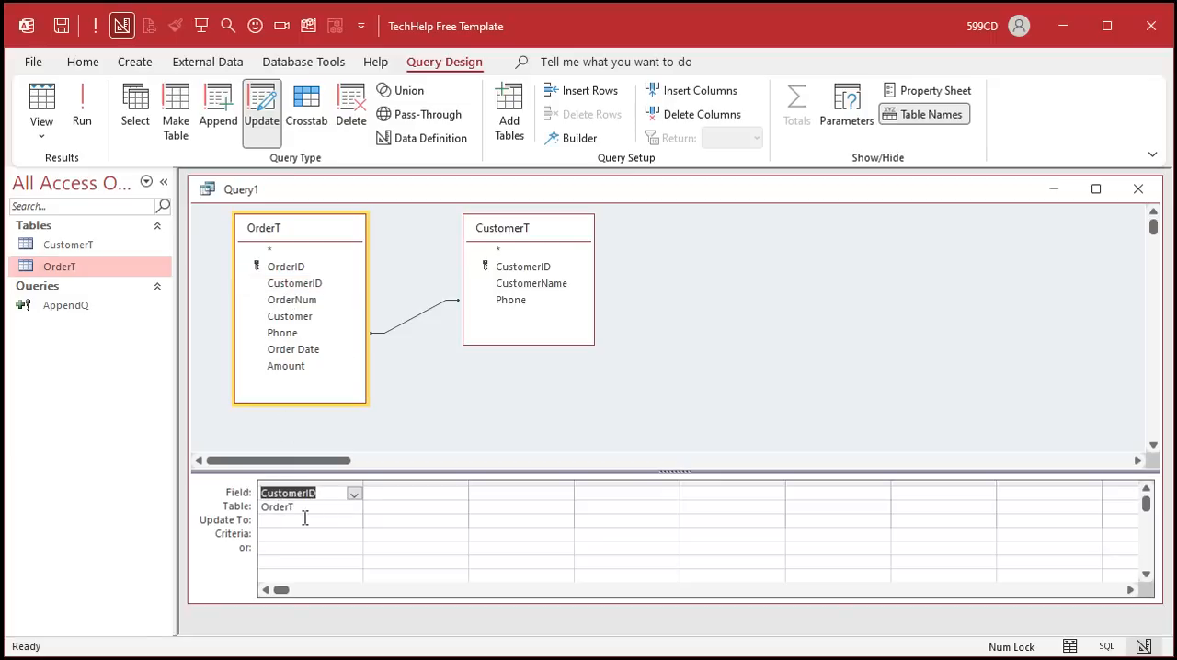
- Set the field's Update To value to [CustomerT].[CustomerID] and widen the column
click(305, 518)
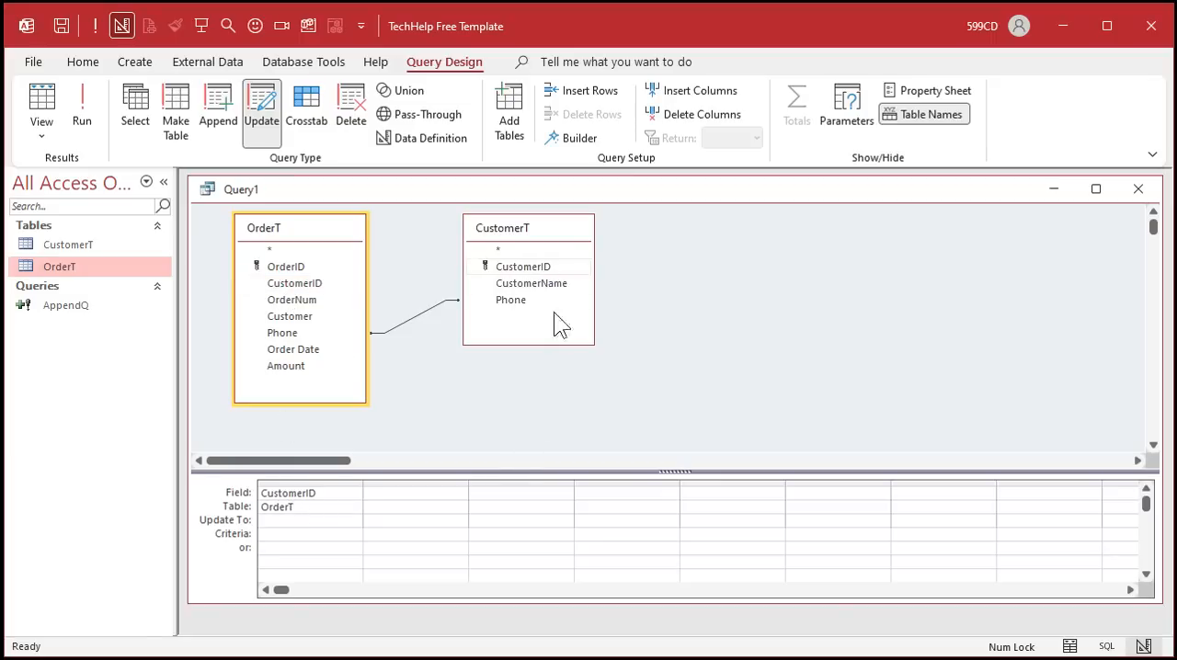
text(CustomerT)
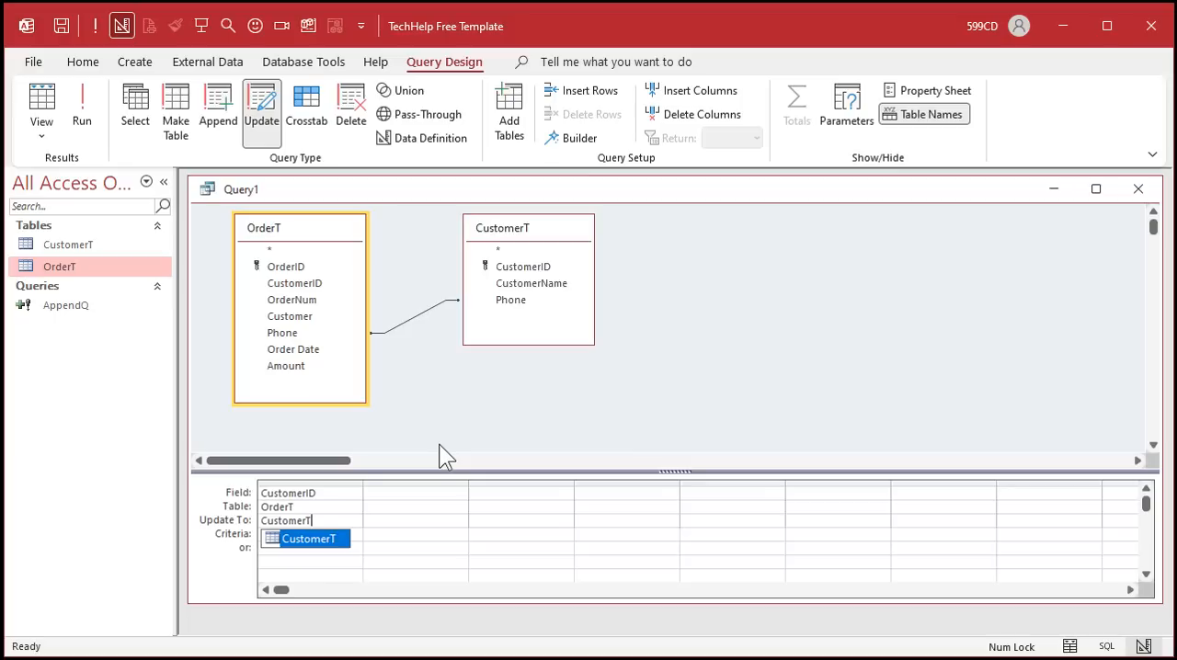
text(.[CustomerID)
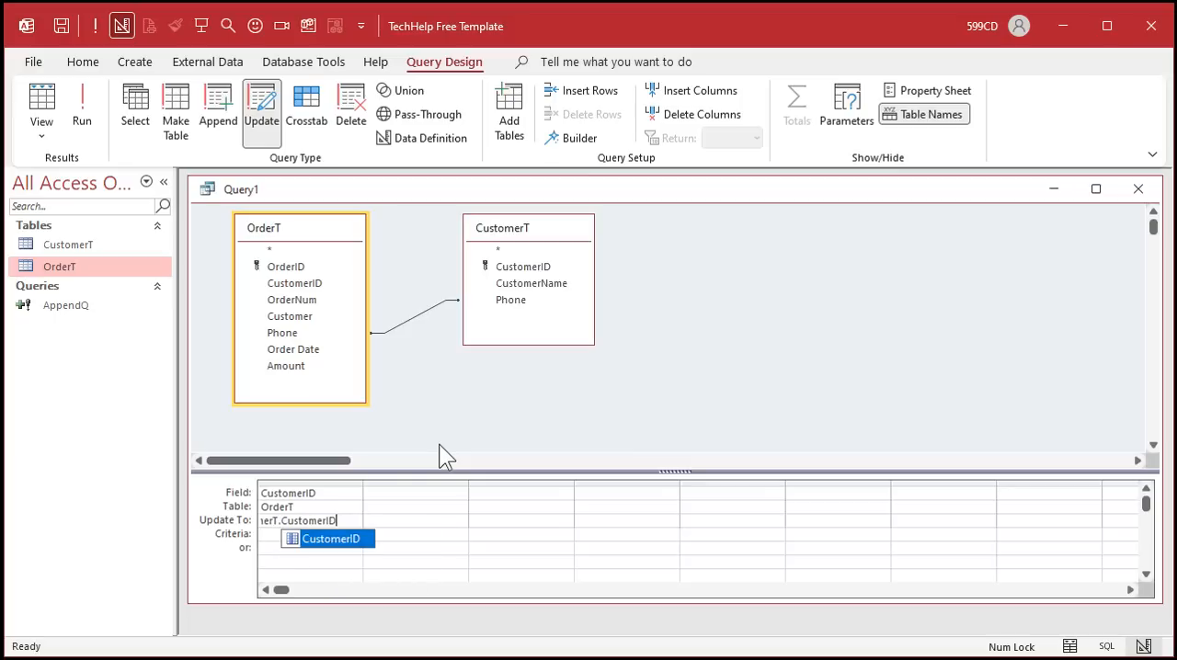
key(Return)
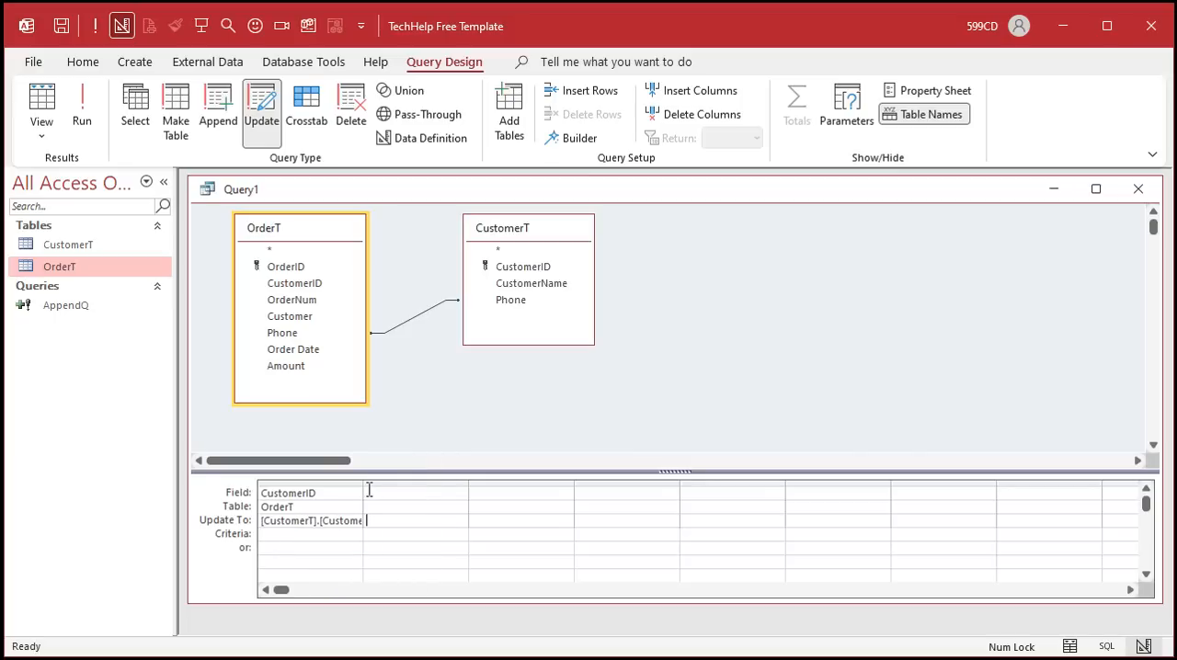
drag(365, 490, 411, 490)
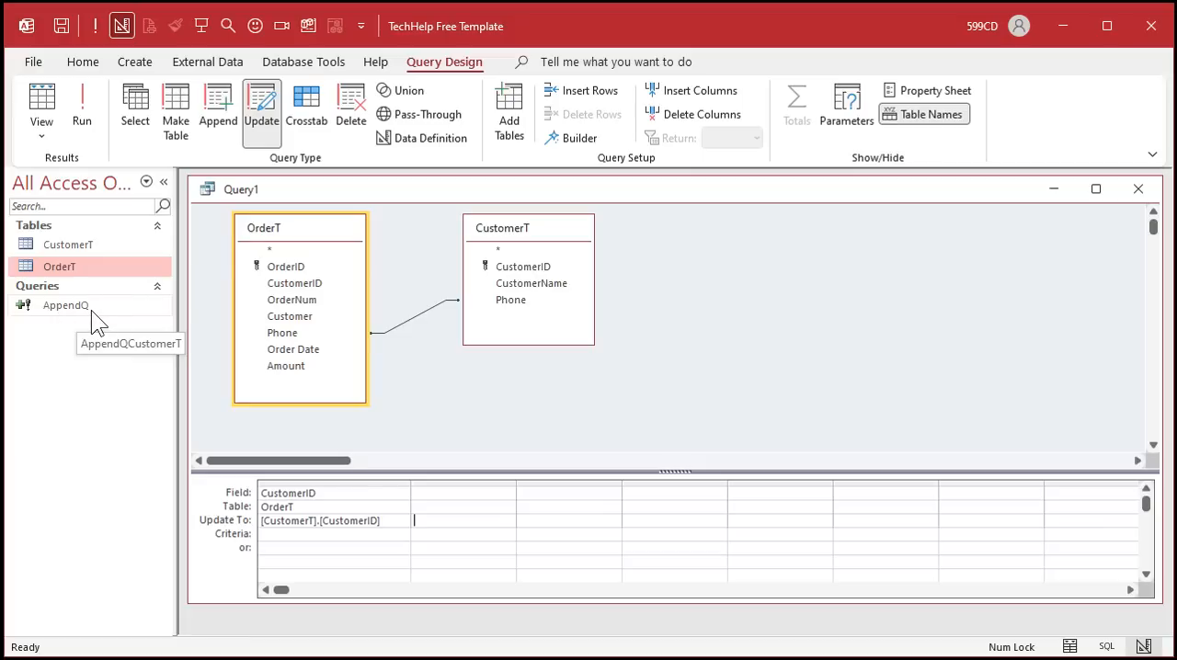
- Open OrderT and CustomerT to compare the orders' CustomerID values with the customer records
double_click(70, 266)
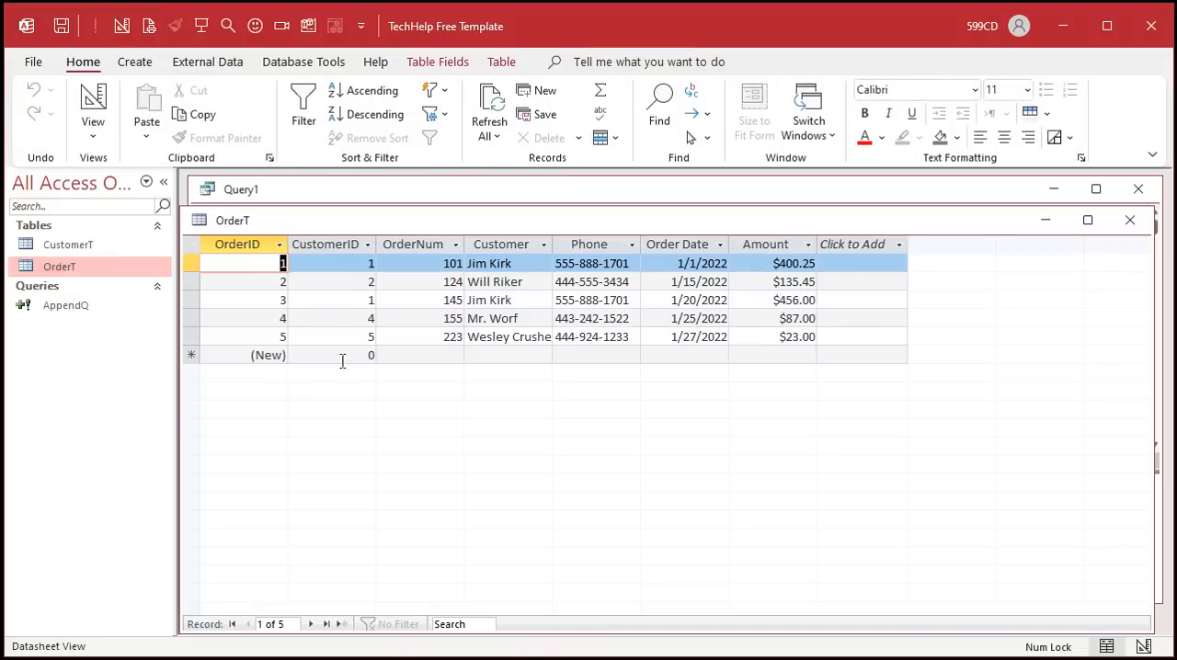
click(345, 244)
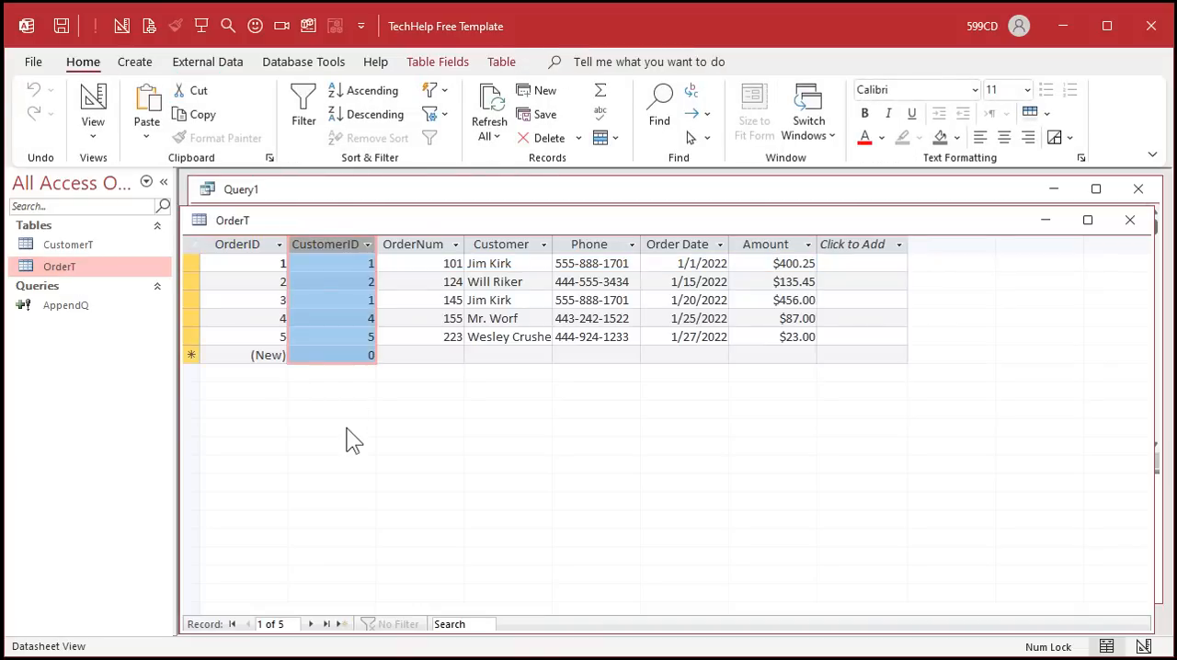
click(189, 263)
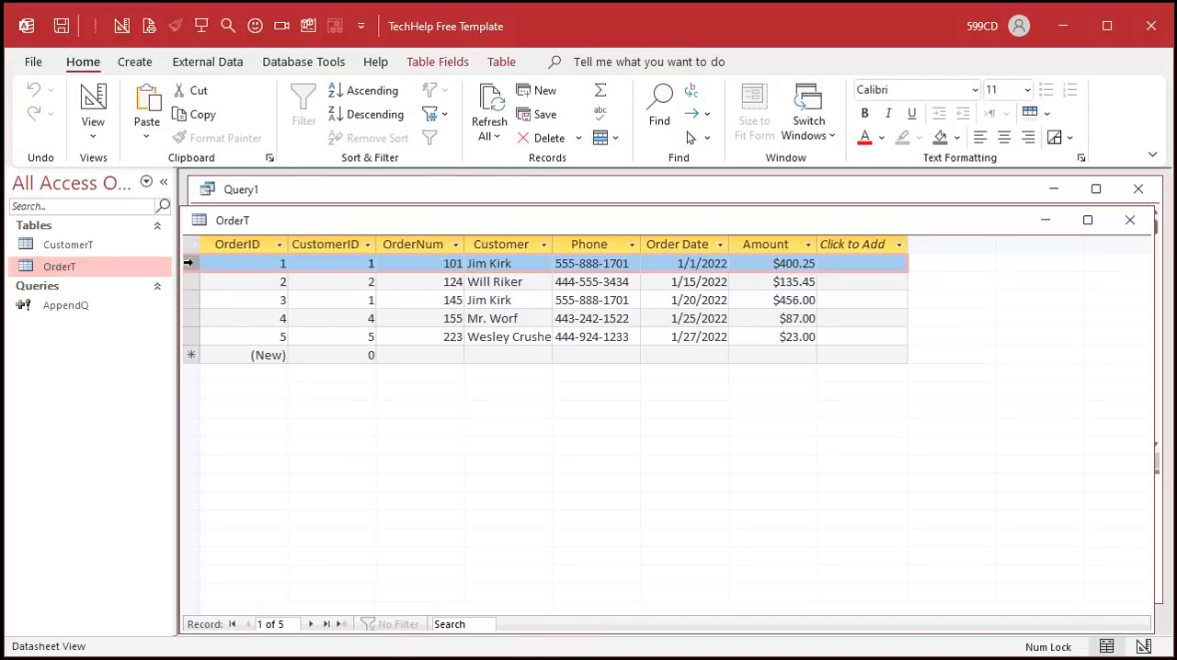
click(191, 300)
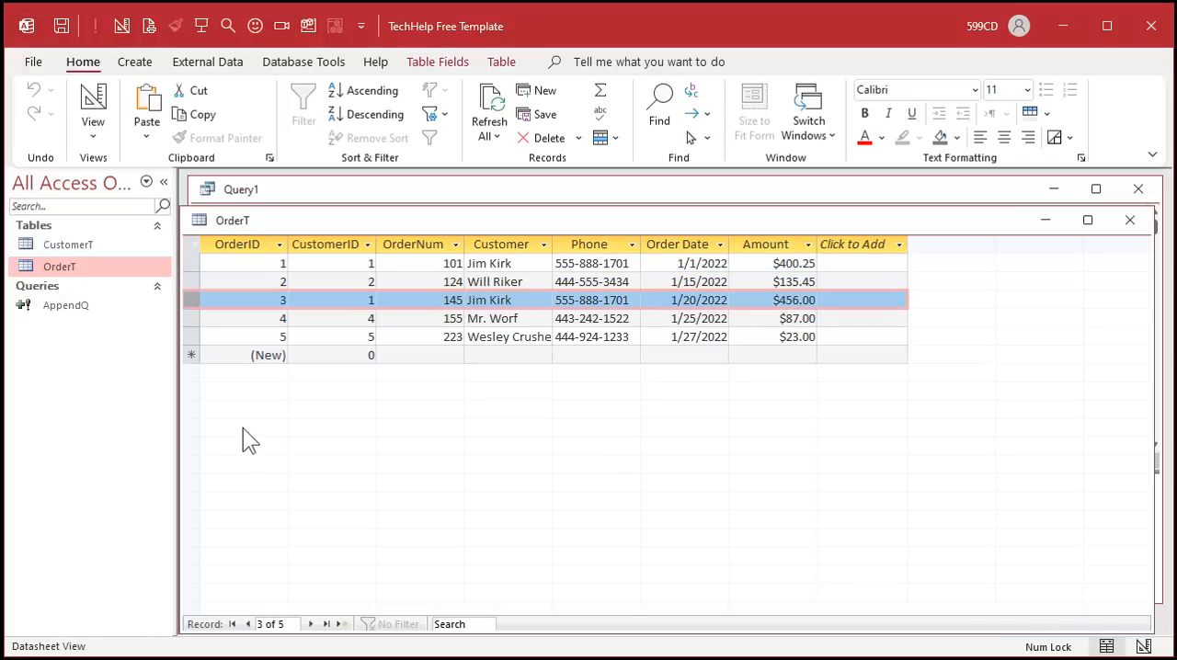
double_click(105, 245)
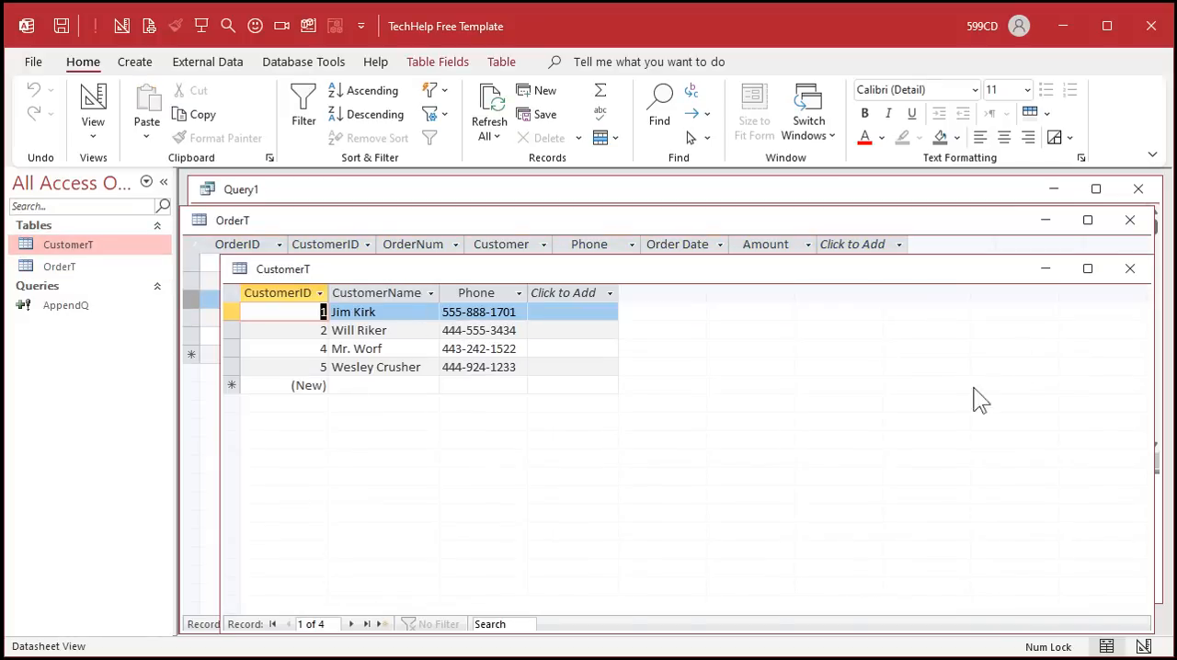
click(1130, 269)
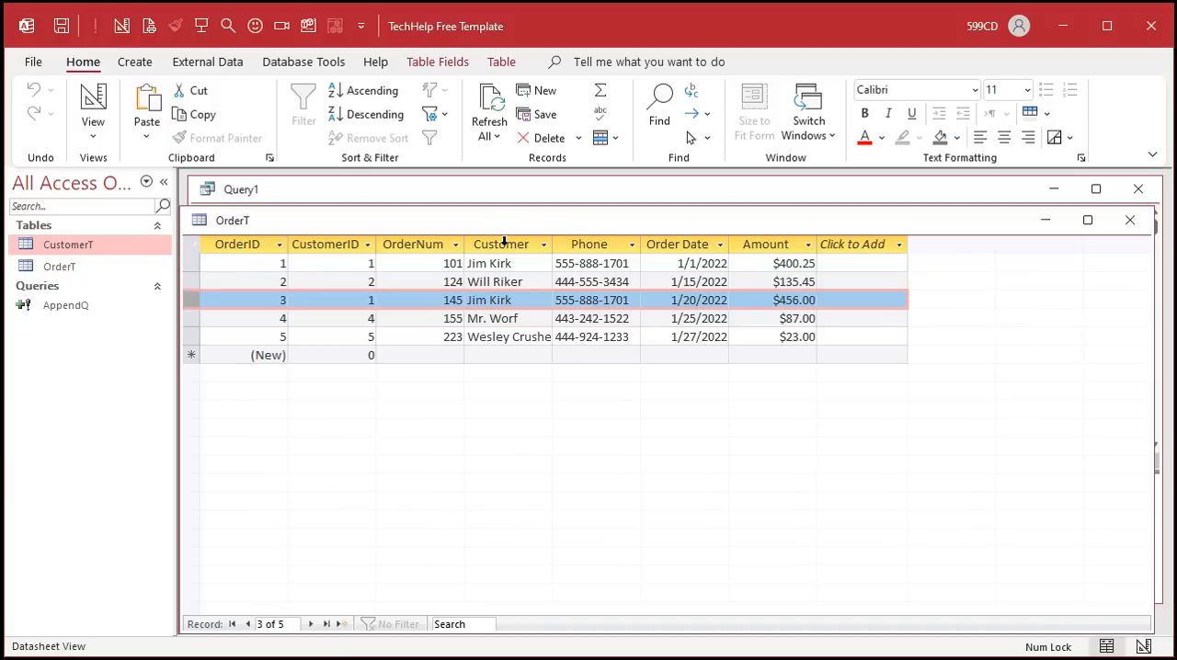
- Open OrderT in Design view and delete the Customer and Phone fields
drag(504, 241, 604, 246)
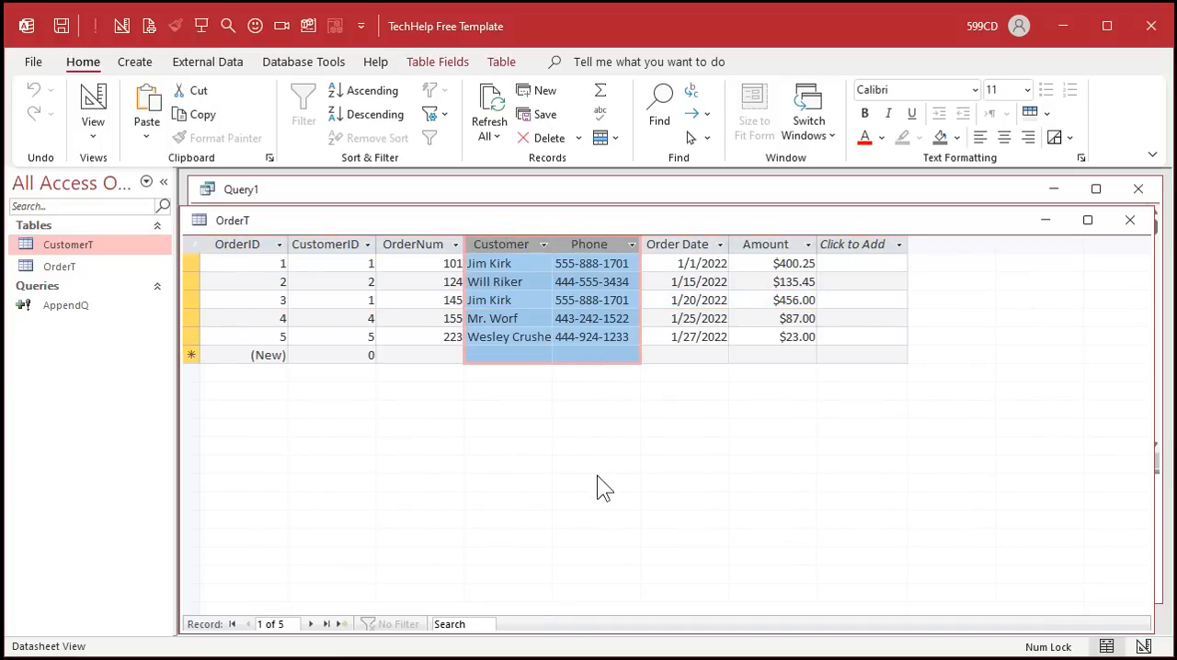
right_click(841, 221)
click(903, 312)
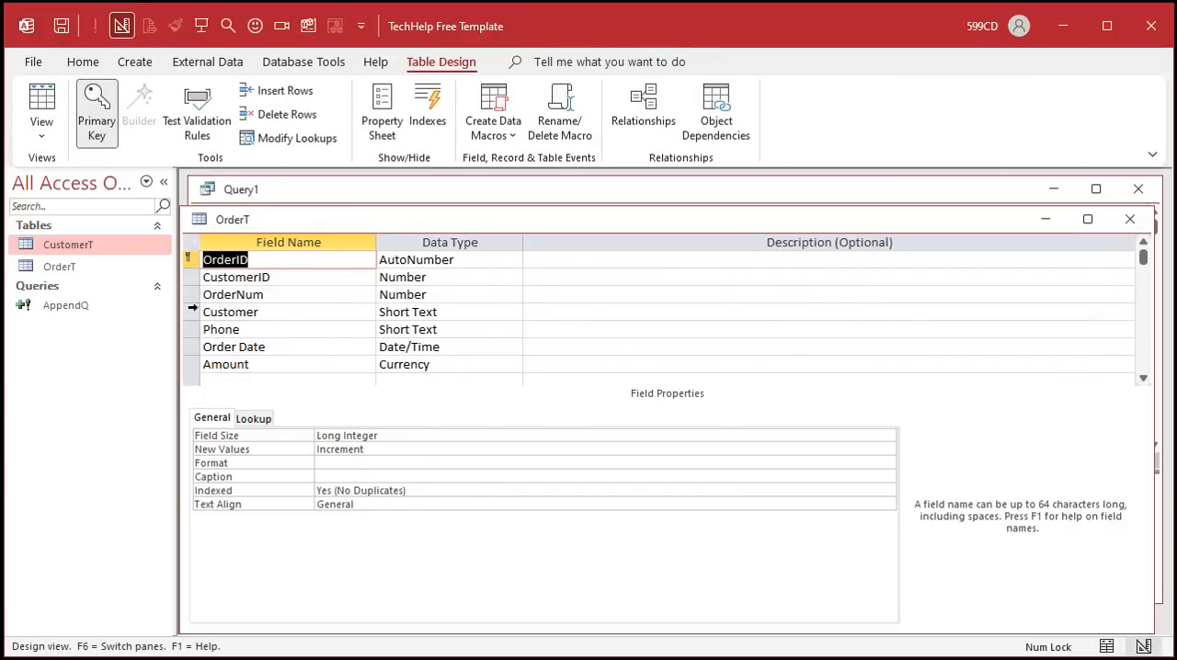
drag(193, 312, 190, 332)
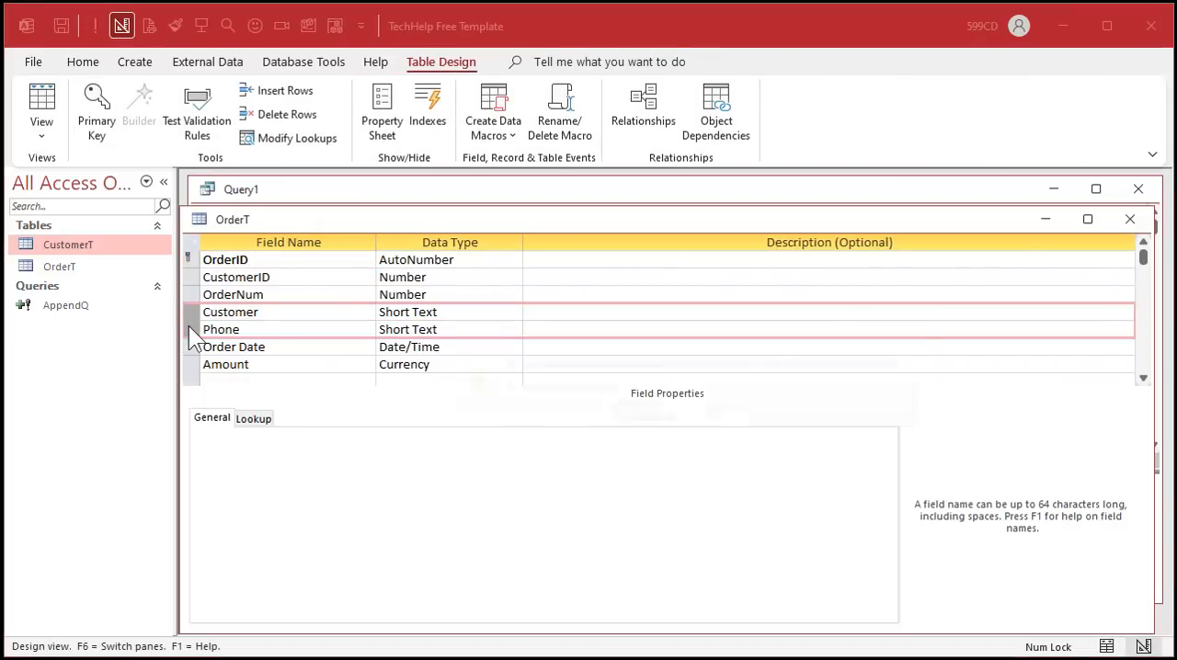
key(Delete)
click(641, 415)
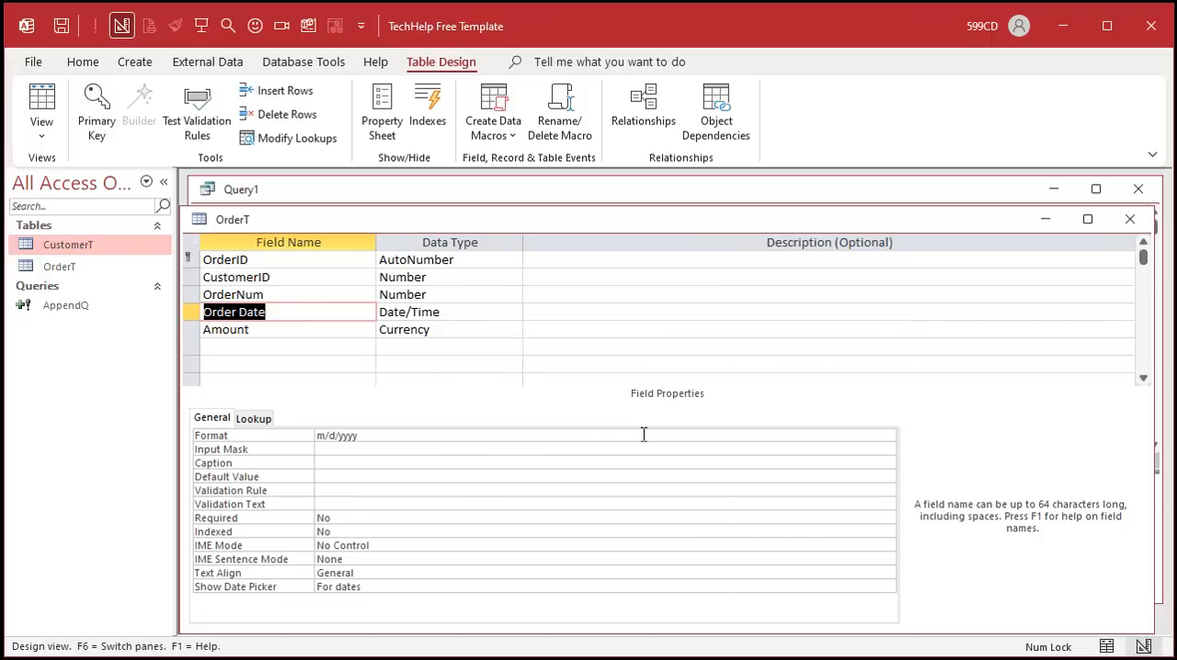
- Save the OrderT design changes and view the table's data
click(192, 295)
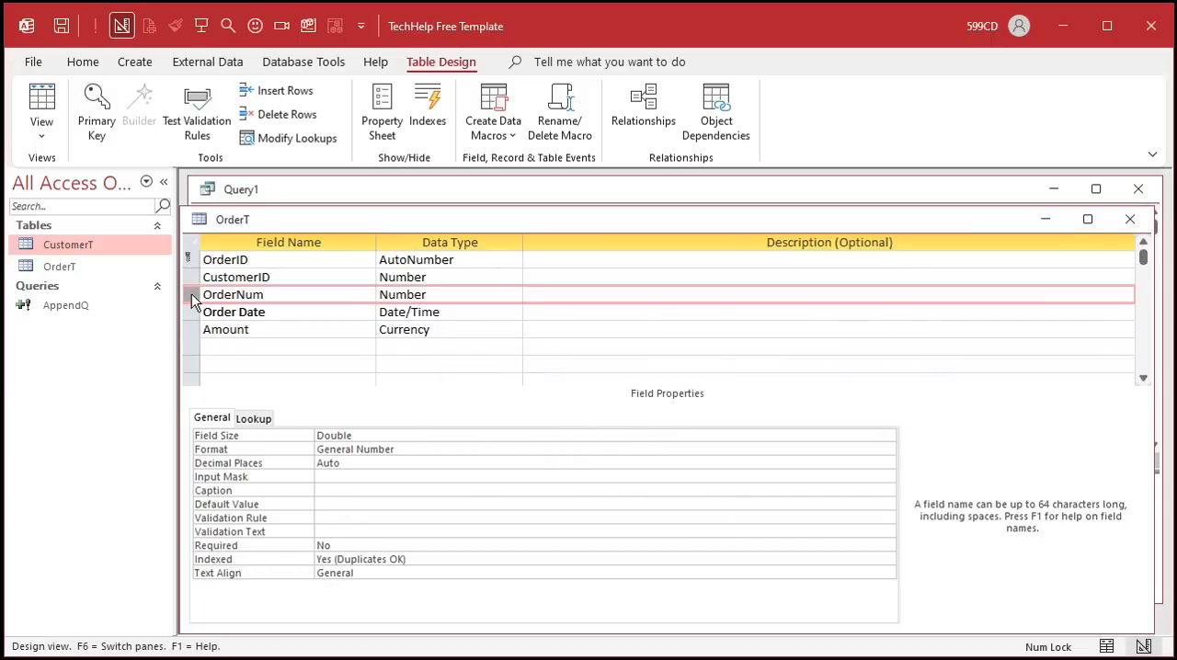
click(40, 115)
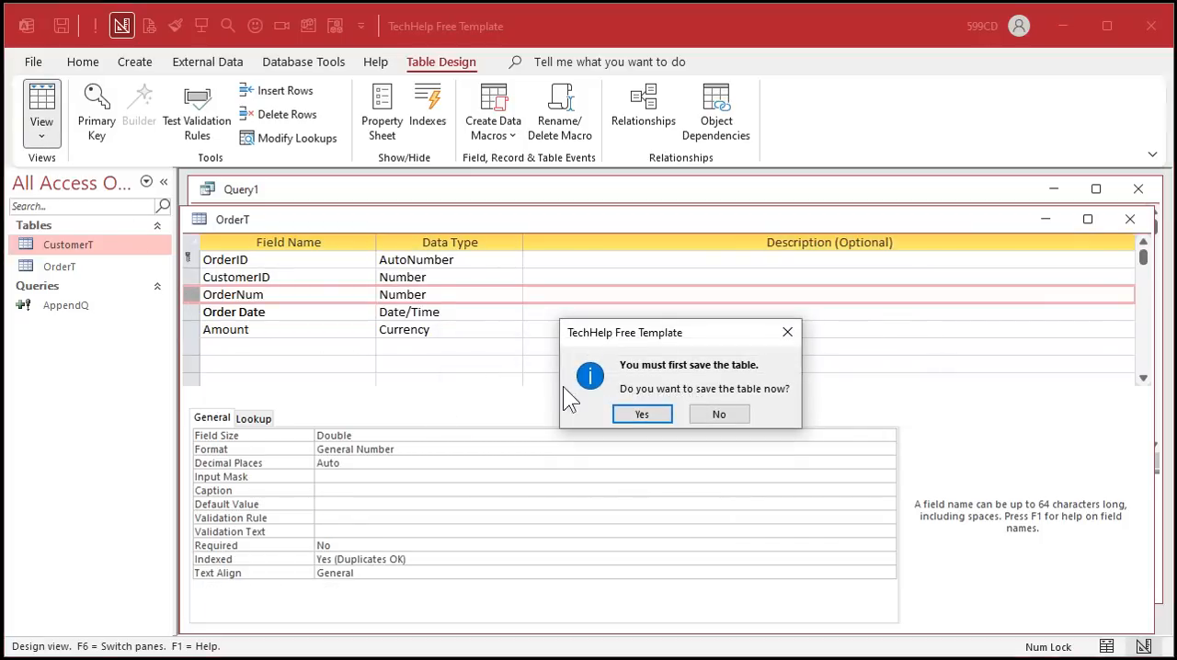
click(641, 413)
click(423, 244)
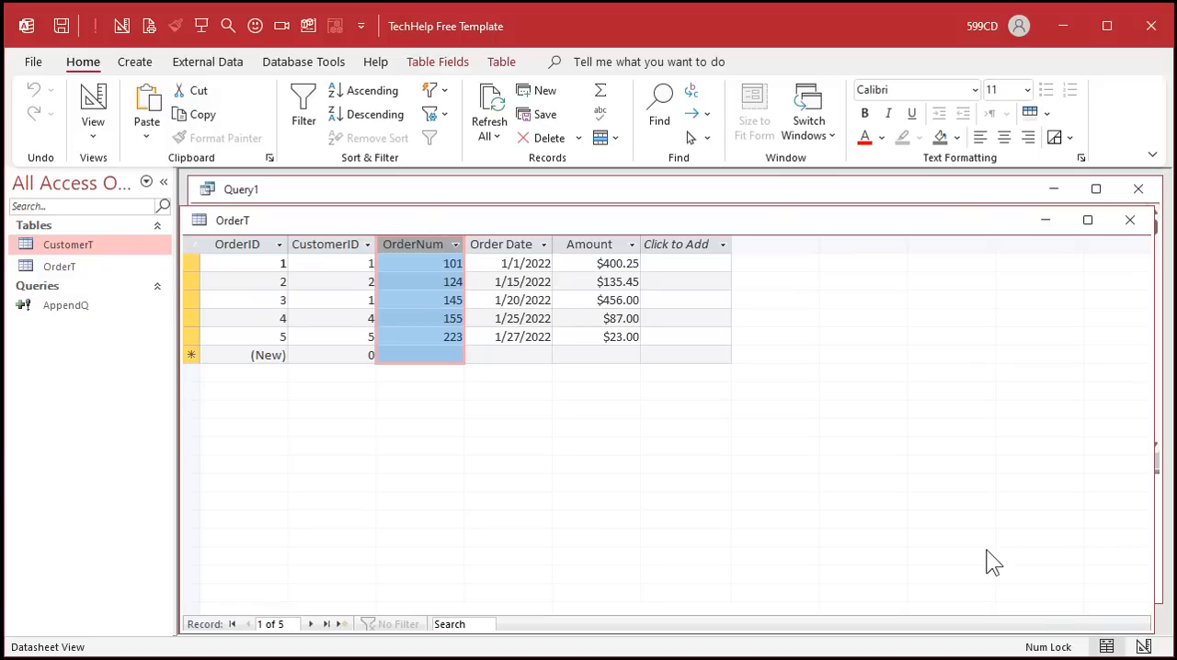
- Delete the OrderNum field from OrderT in Design view, confirming both prompts, and close the table
right_click(864, 223)
click(915, 321)
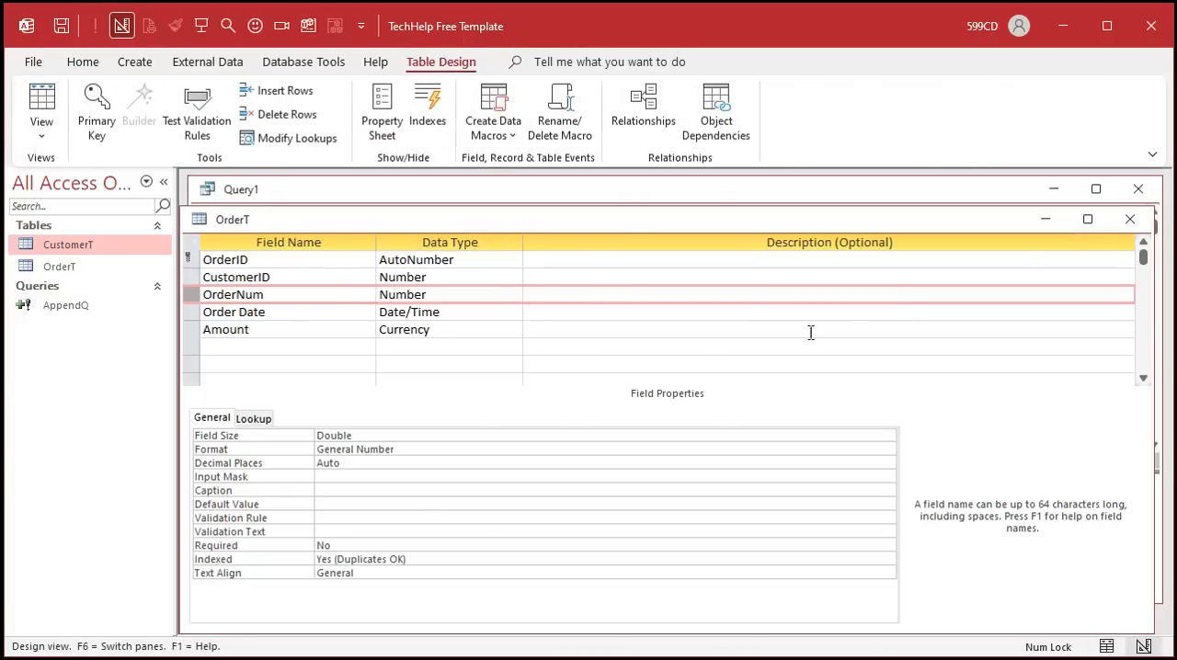
key(Delete)
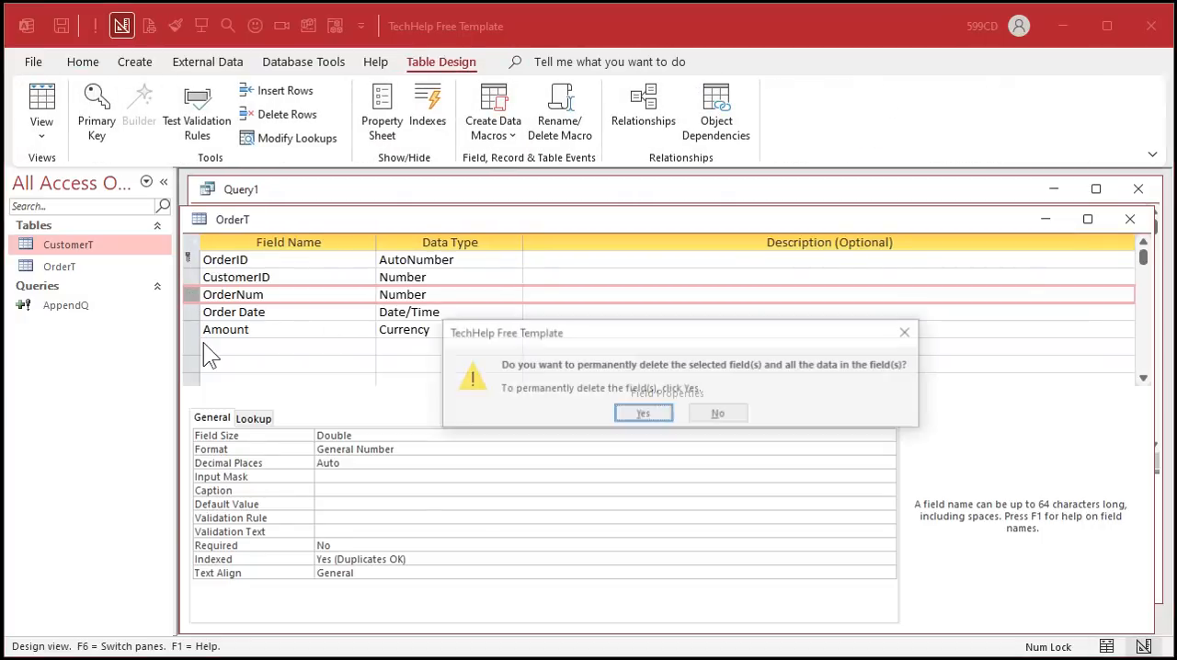
click(644, 414)
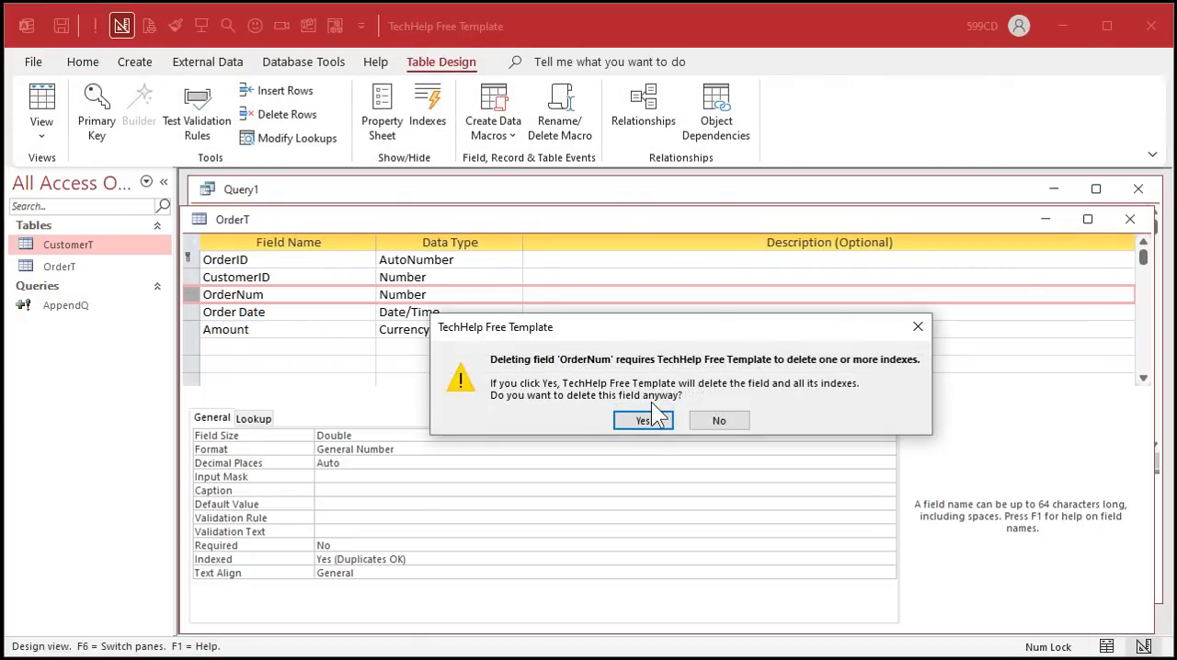
click(638, 421)
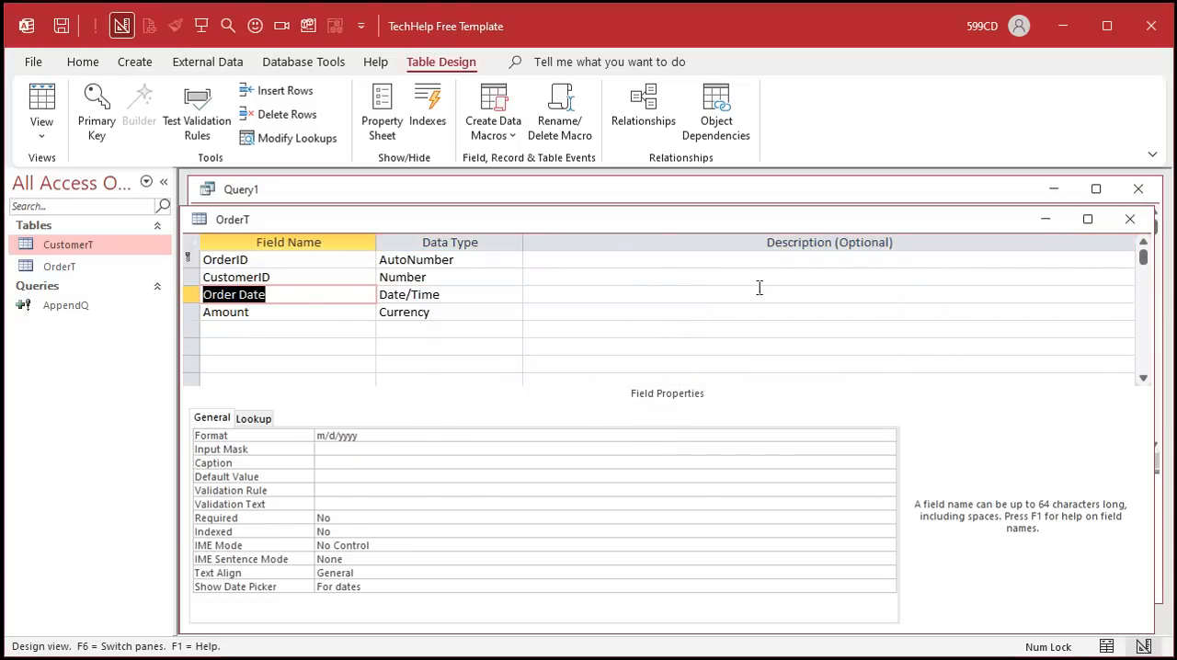
click(1130, 220)
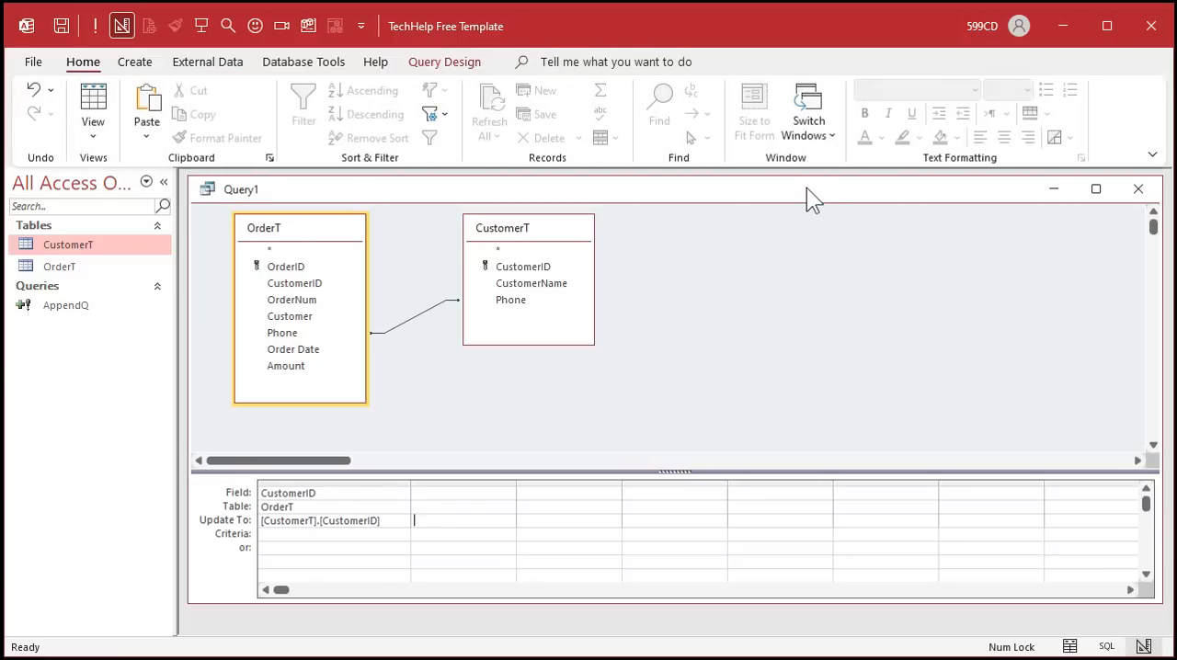
- Save the update query as UpdateQ and close it
key(ctrl+s)
text(UpdateQ)
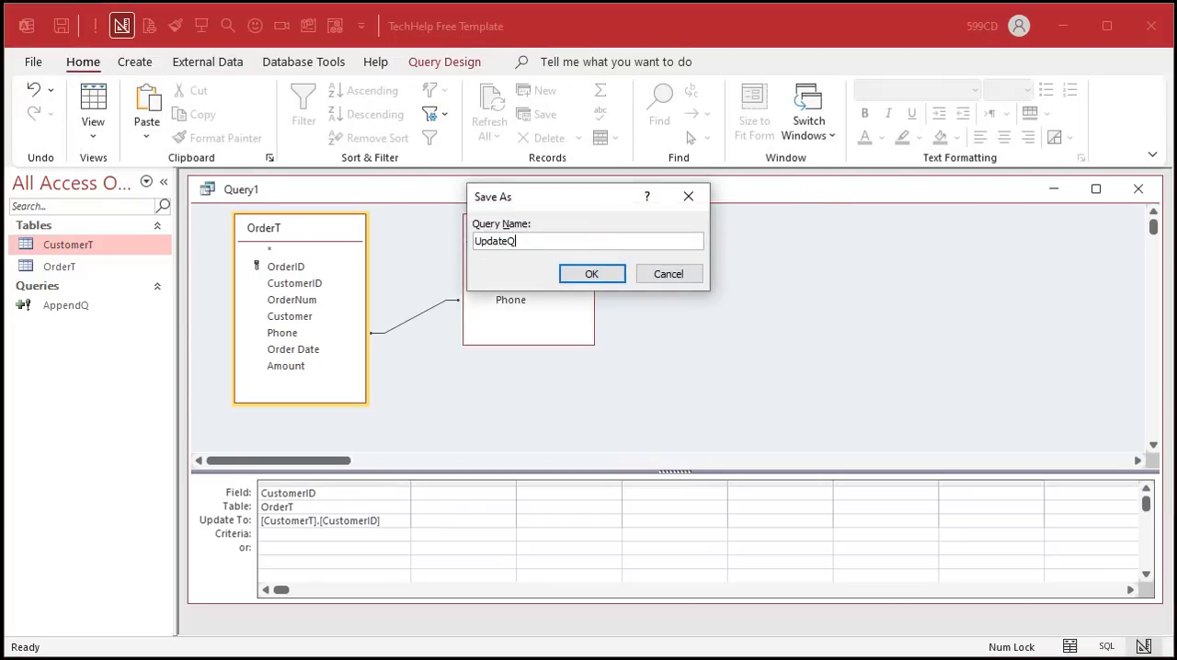
key(Return)
click(1139, 189)
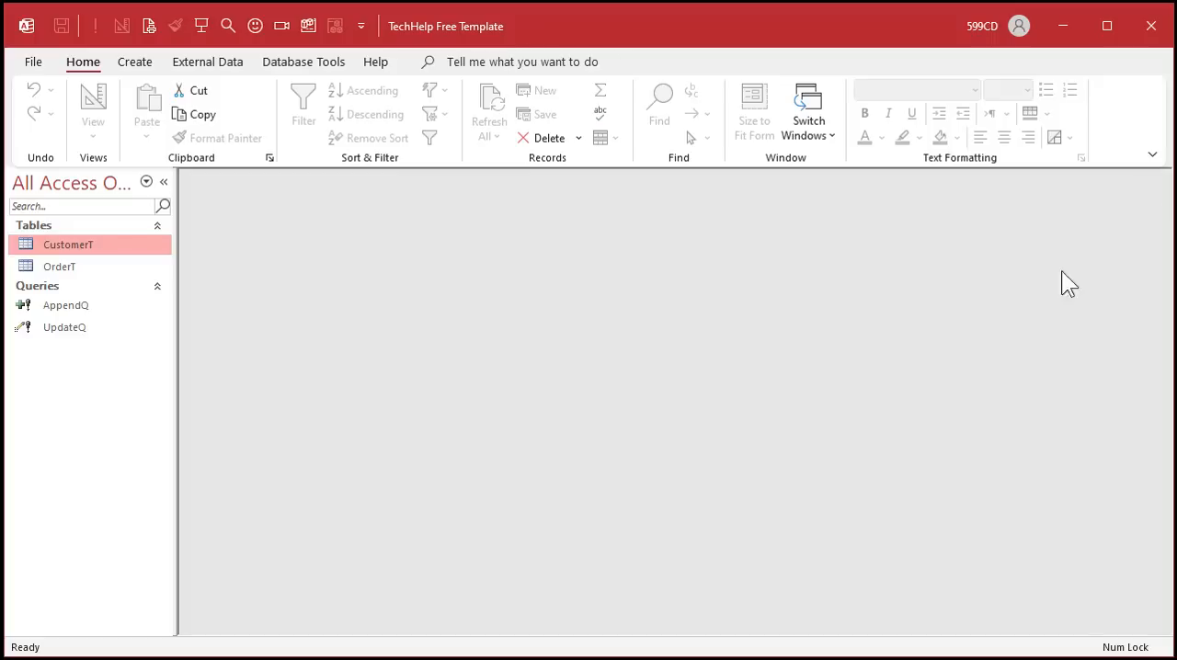
- Open the CustomerT table to review its records
click(99, 305)
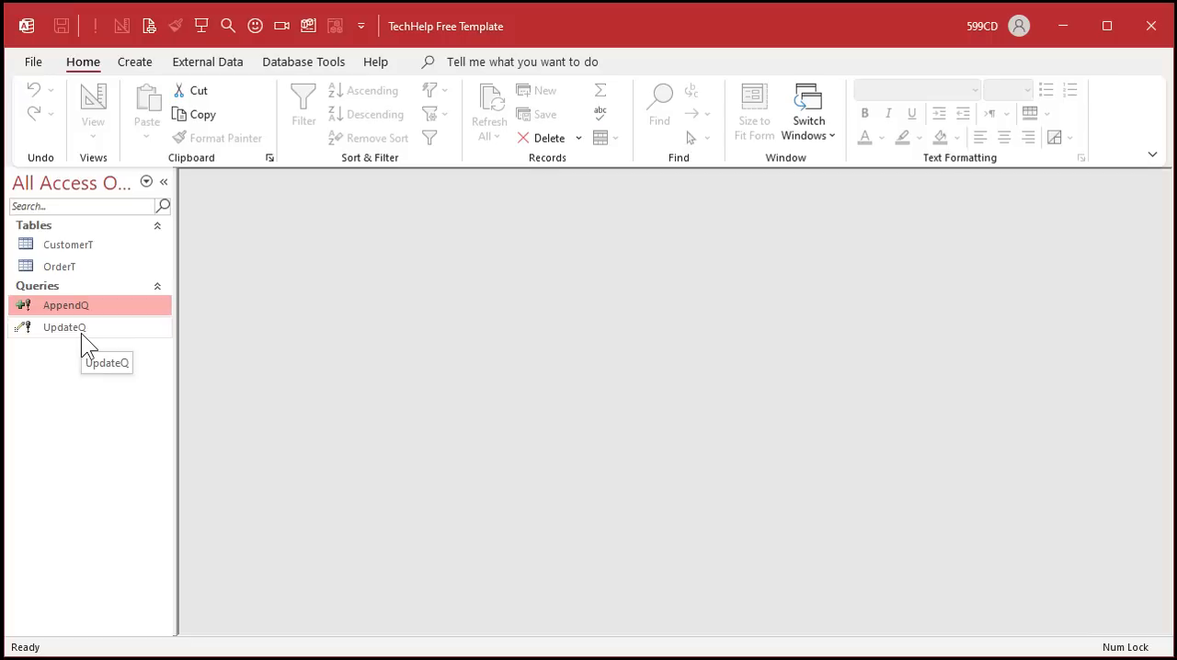
click(80, 243)
double_click(79, 237)
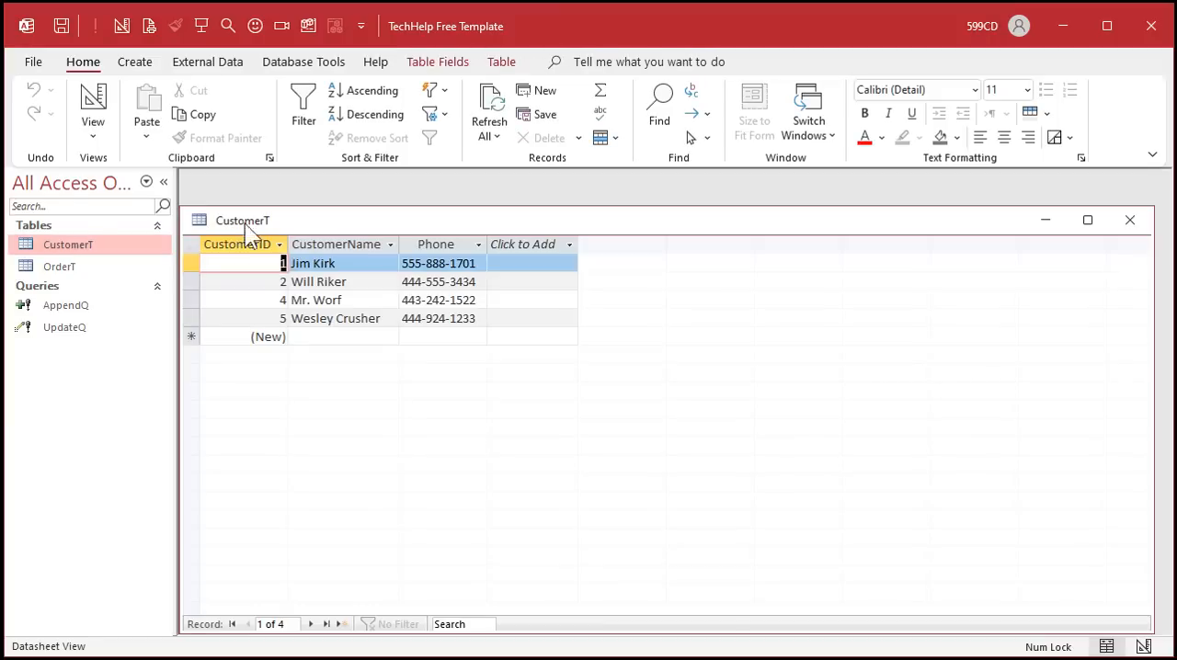
drag(307, 217, 311, 189)
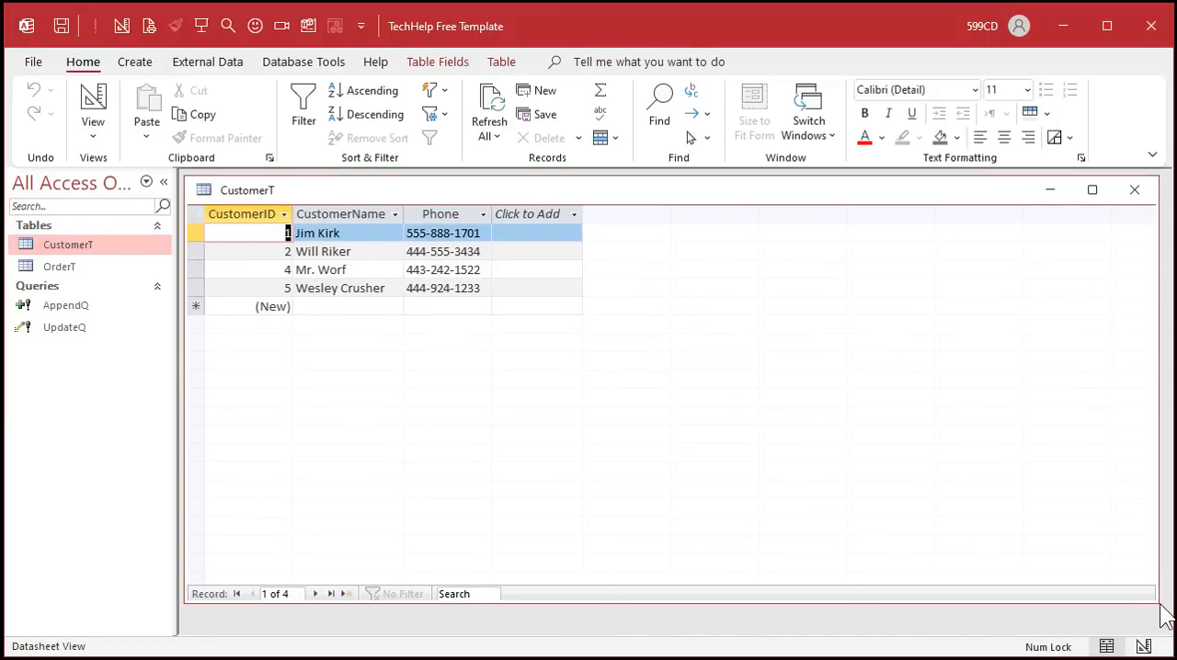
- Open OrderT beside CustomerT to compare the two tables' records, then close both tables
drag(1157, 596, 614, 349)
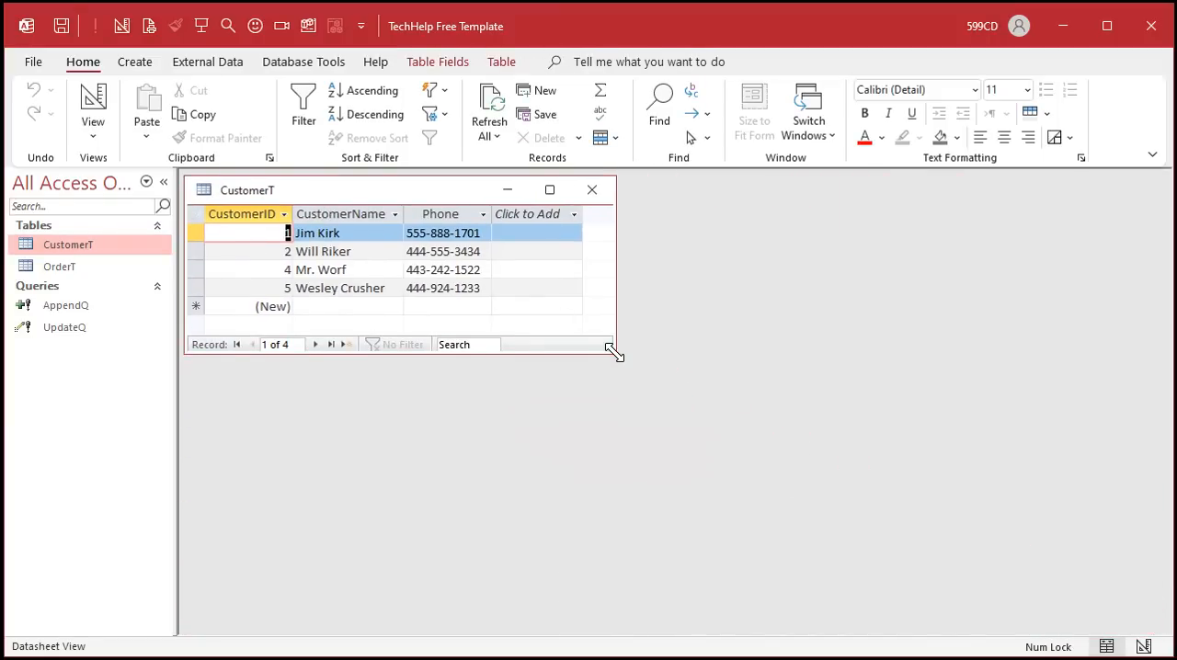
double_click(66, 268)
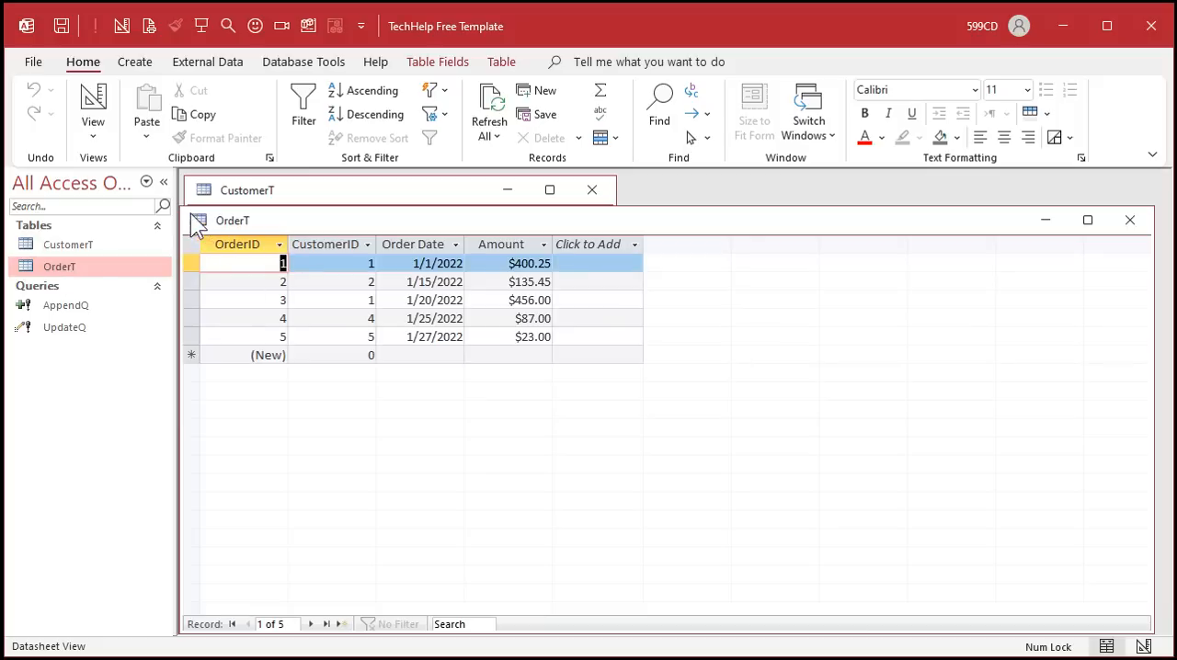
drag(181, 208, 497, 382)
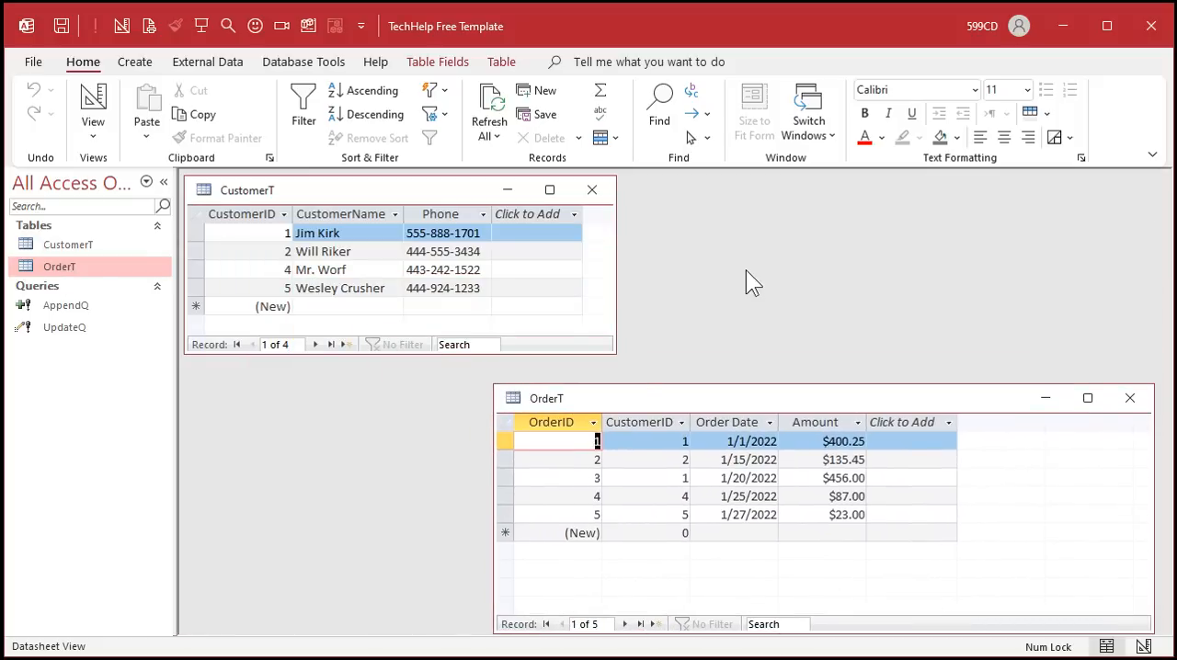
click(678, 445)
click(674, 480)
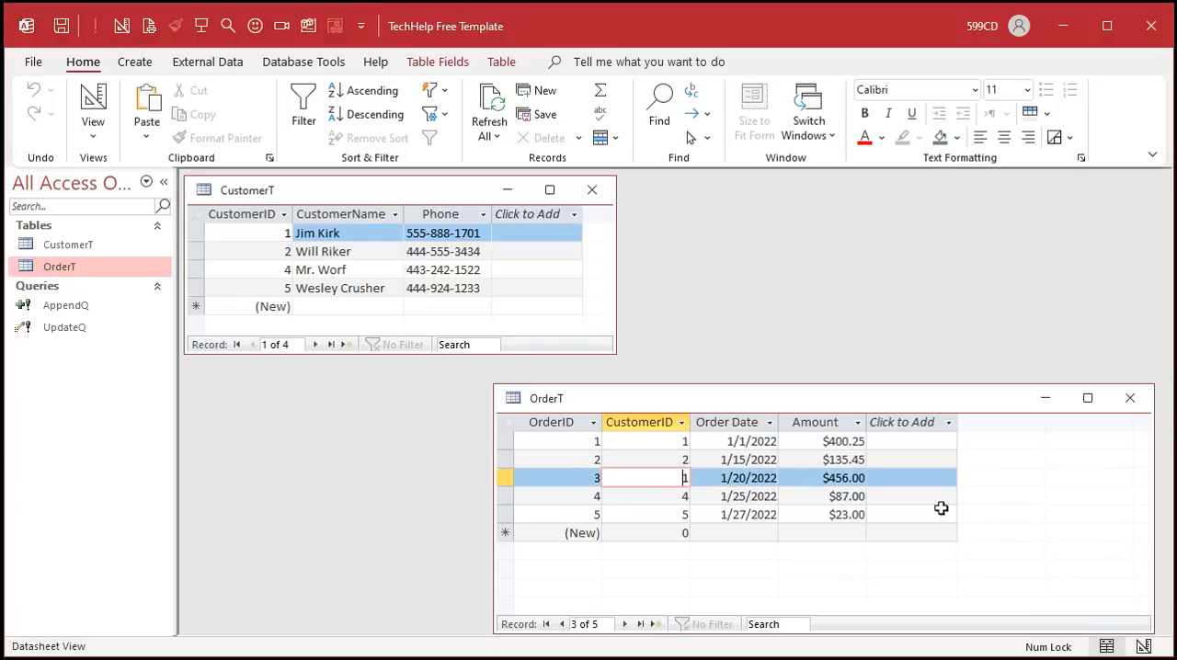
click(1131, 398)
click(592, 189)
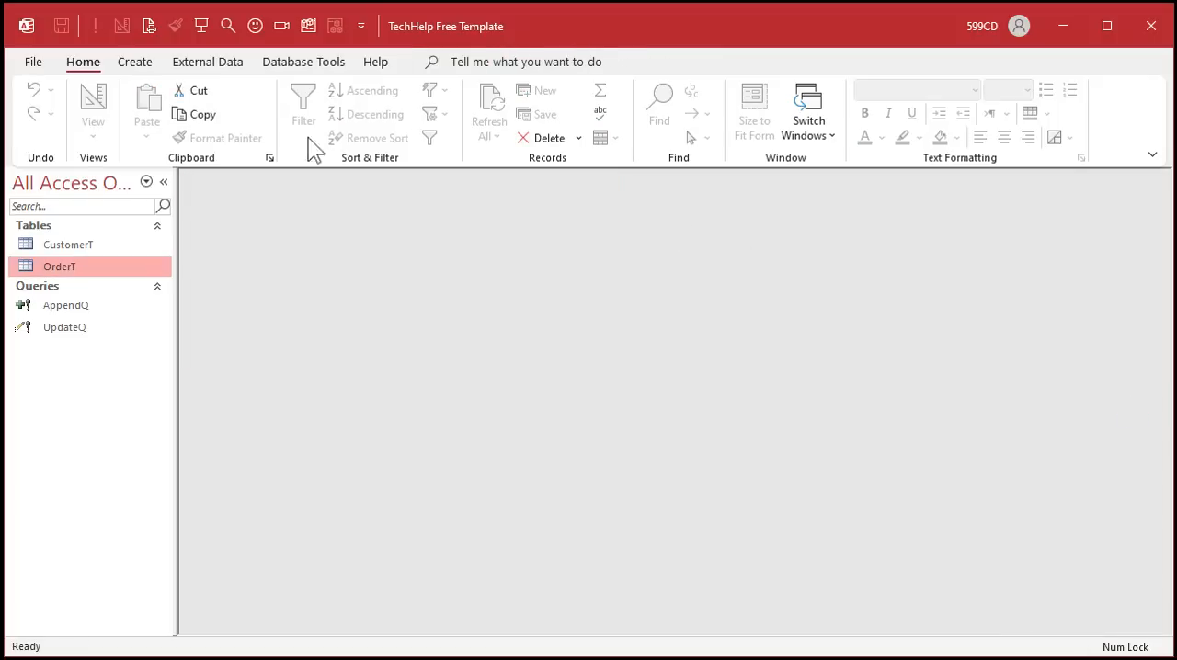
- Create a new query in Query Design with CustomerT and OrderT, adding all fields from both tables
click(135, 61)
click(311, 114)
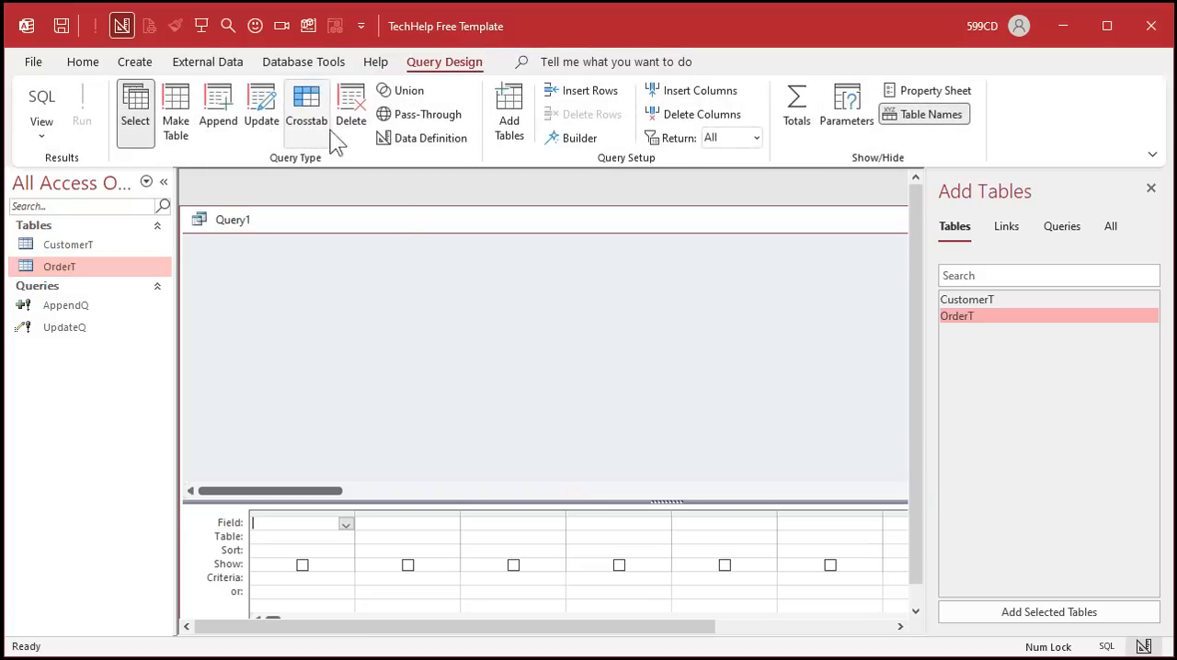
double_click(989, 299)
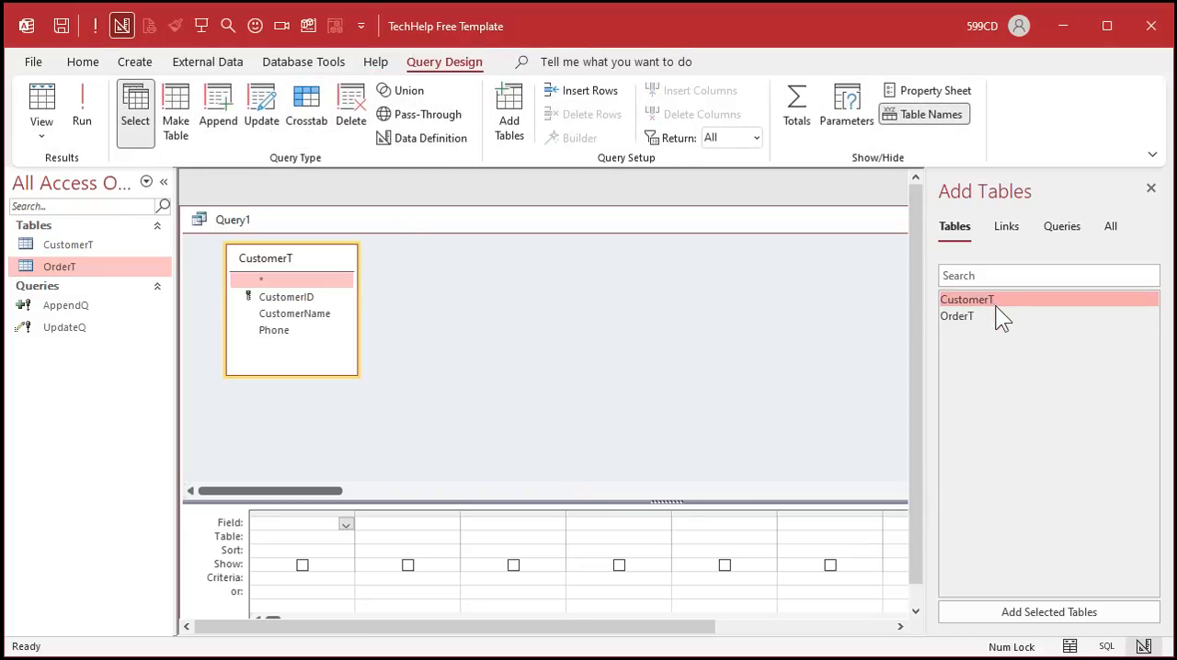
double_click(997, 317)
drag(528, 214, 538, 193)
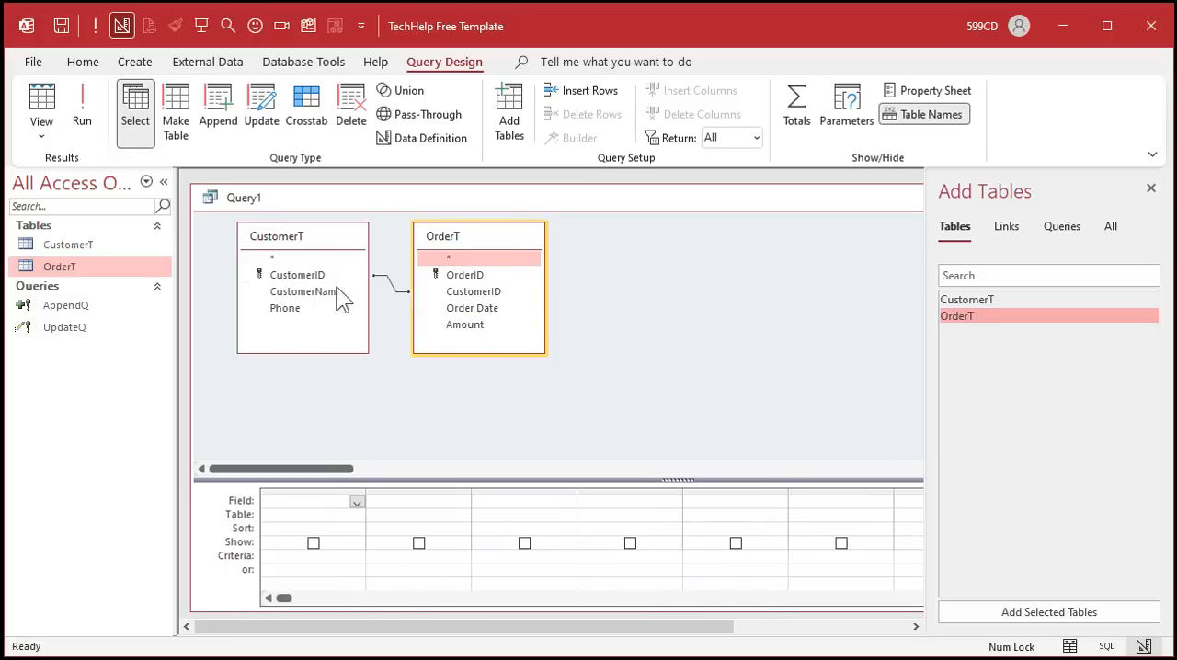
double_click(307, 260)
double_click(464, 260)
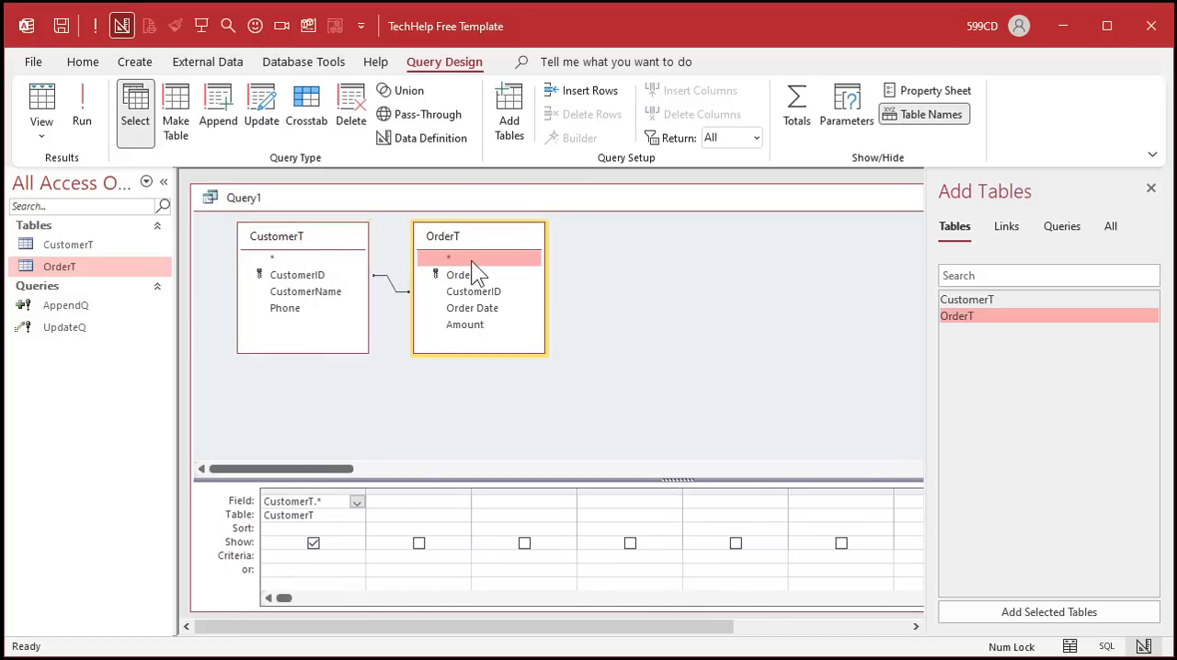
- Run the query and examine the joined customer and order records
click(82, 108)
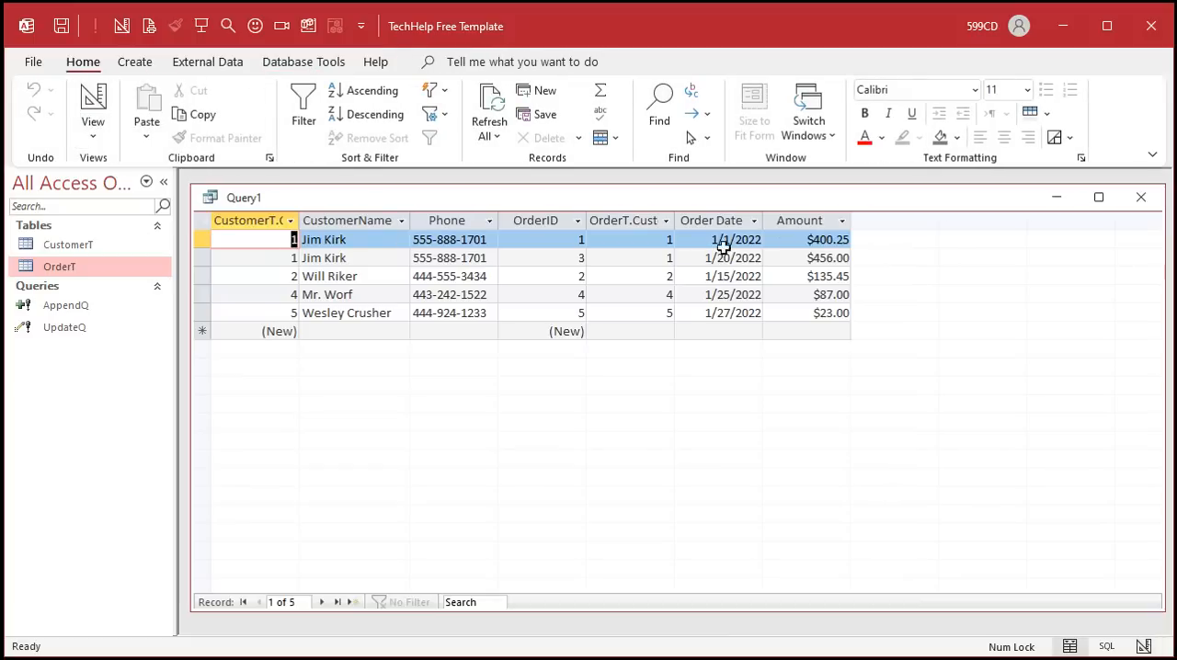
click(198, 245)
drag(199, 244, 202, 252)
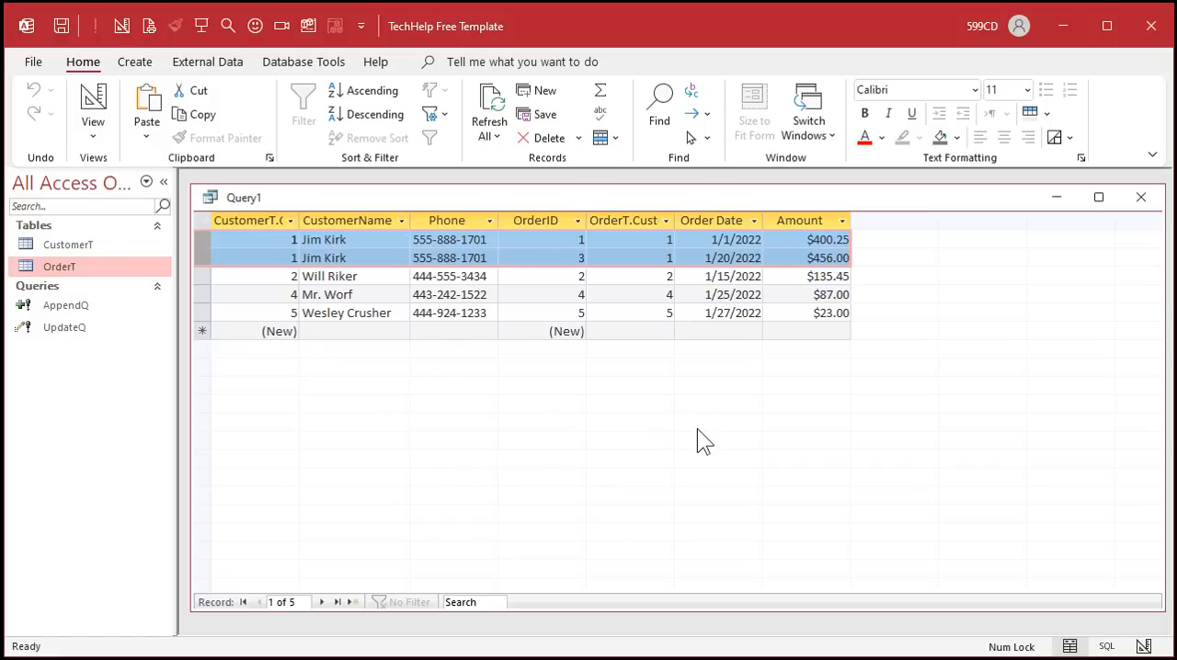
click(349, 224)
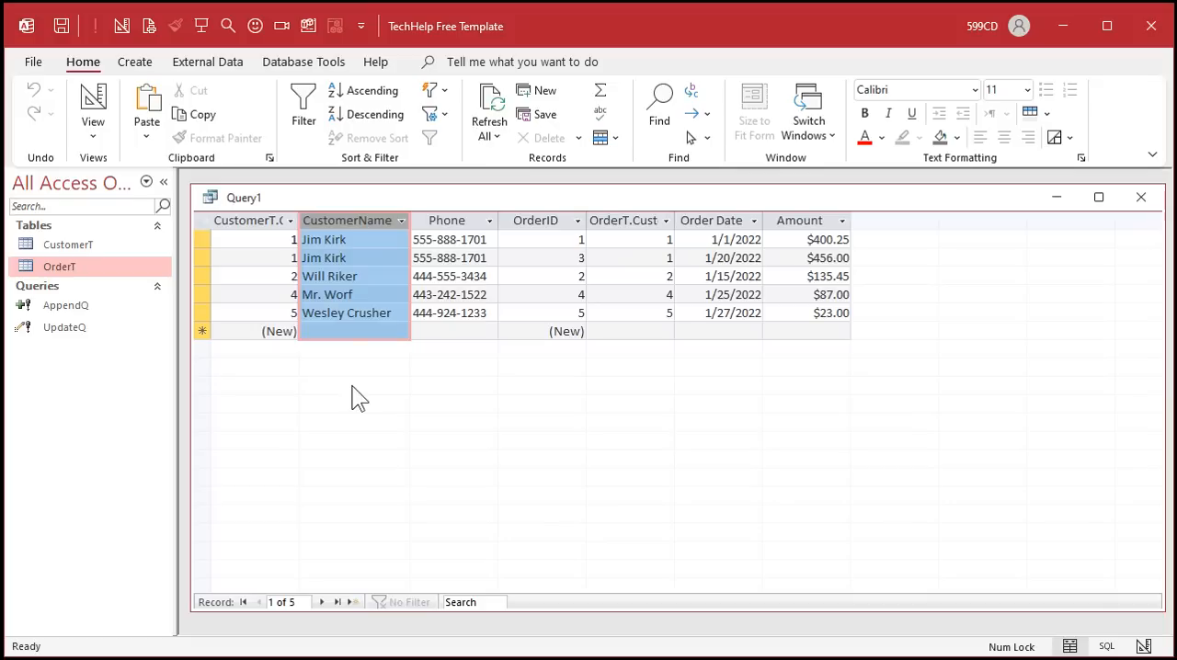
- Close the query and save it as CustomerXOrderQ
click(1142, 197)
click(604, 411)
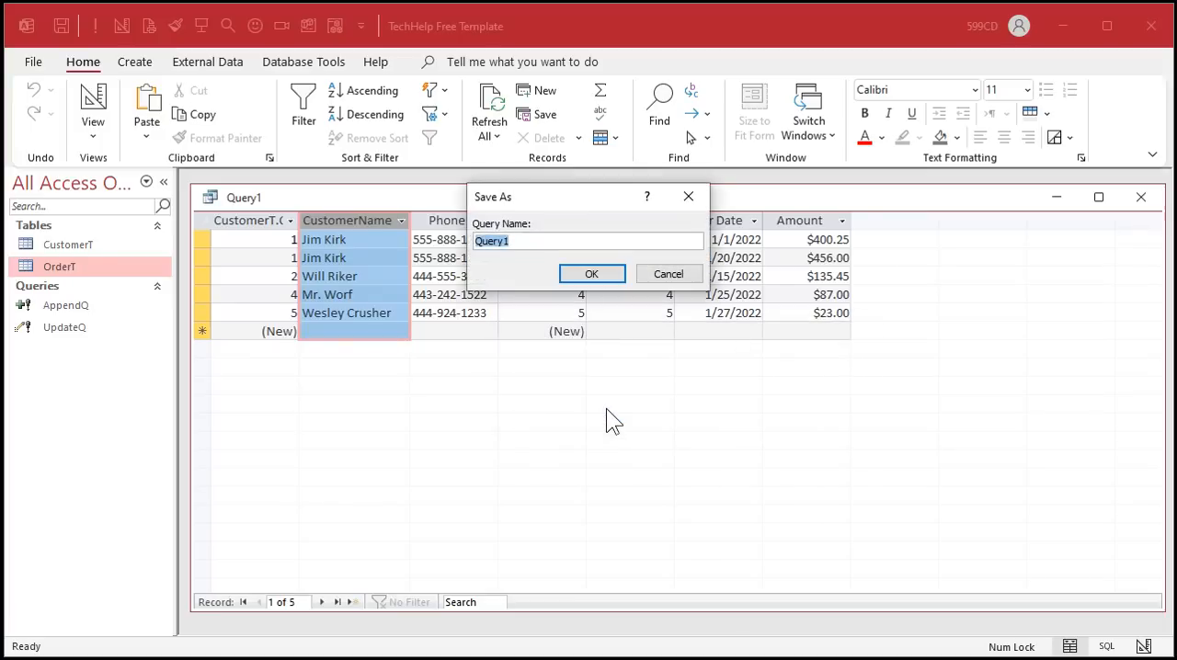
text(stomerXOrderQ)
key(Return)
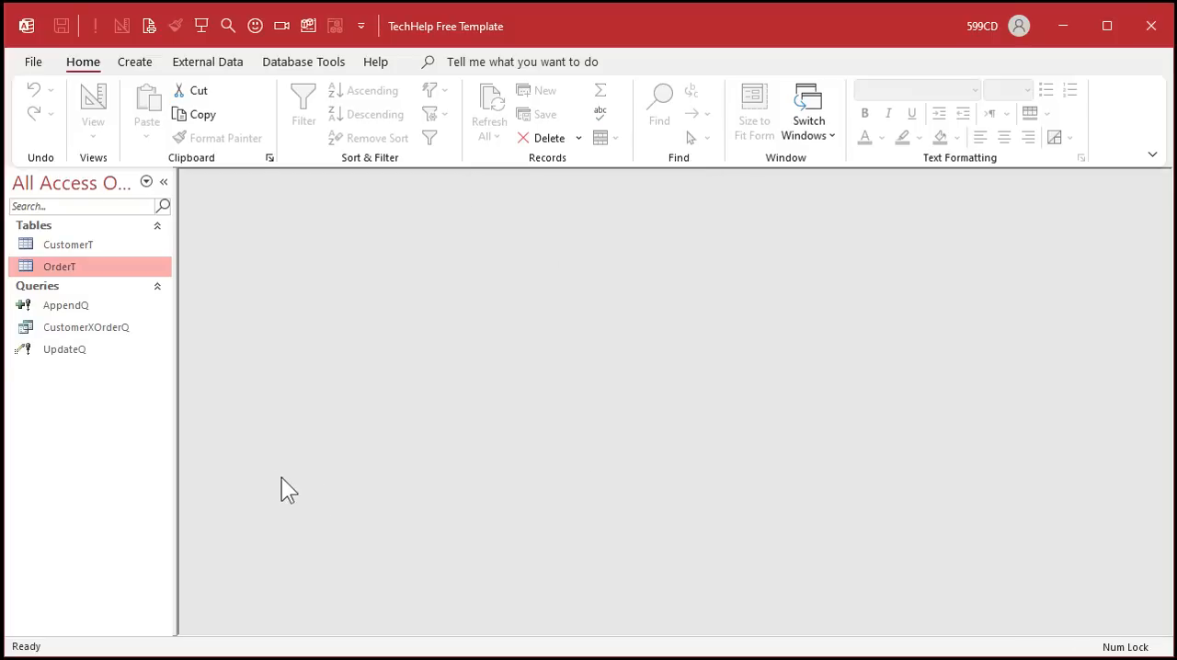
- Open the CustomerXOrderQ query to review its results, then close it
double_click(92, 329)
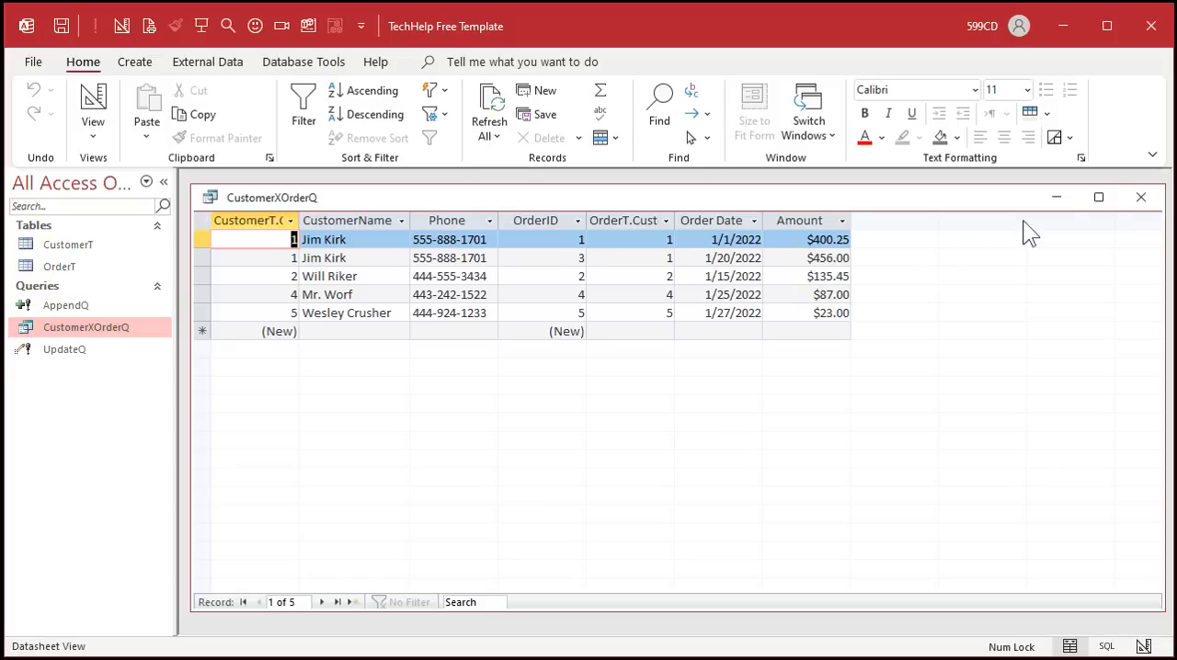
click(1140, 197)
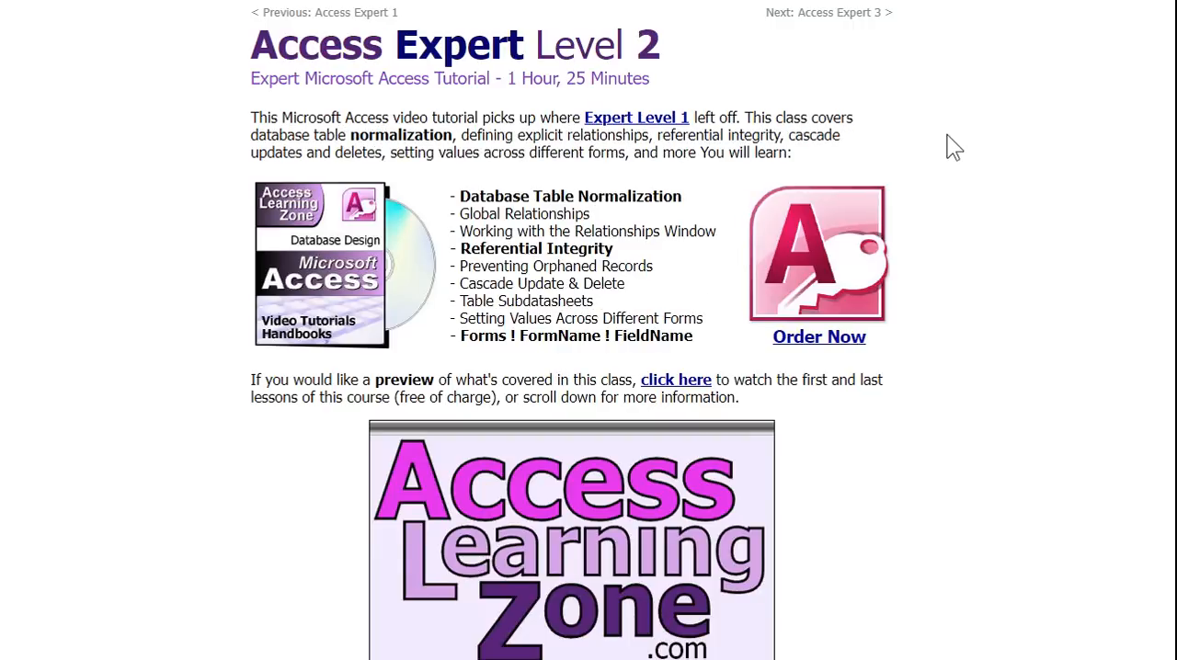
drag(460, 196, 683, 203)
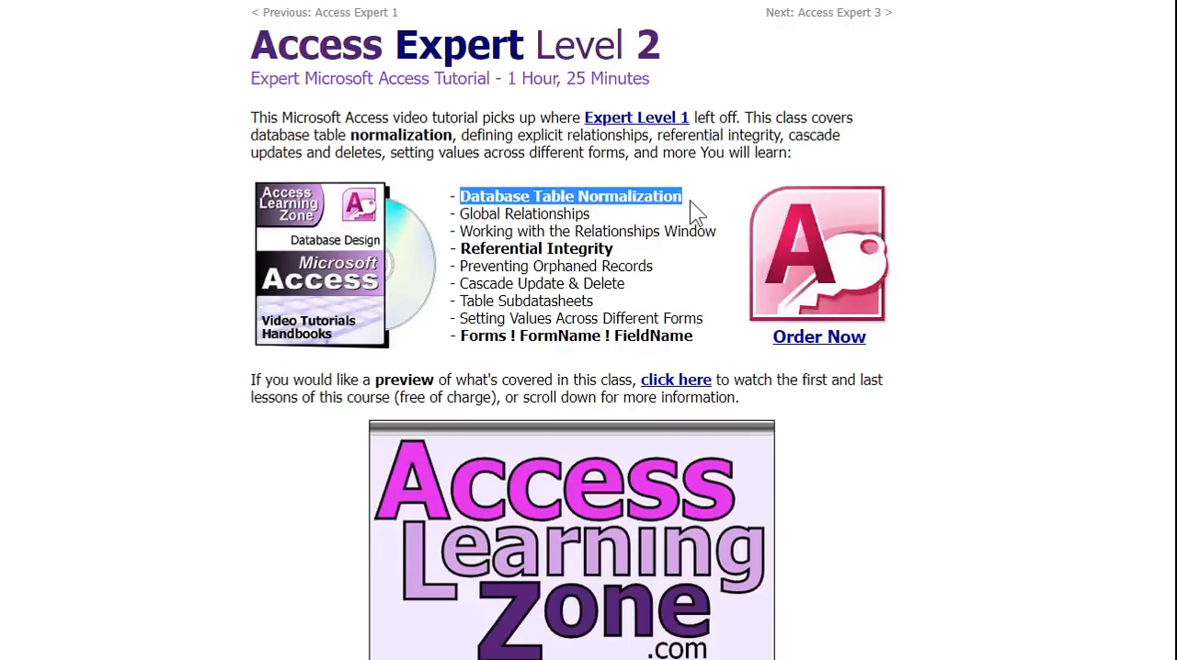